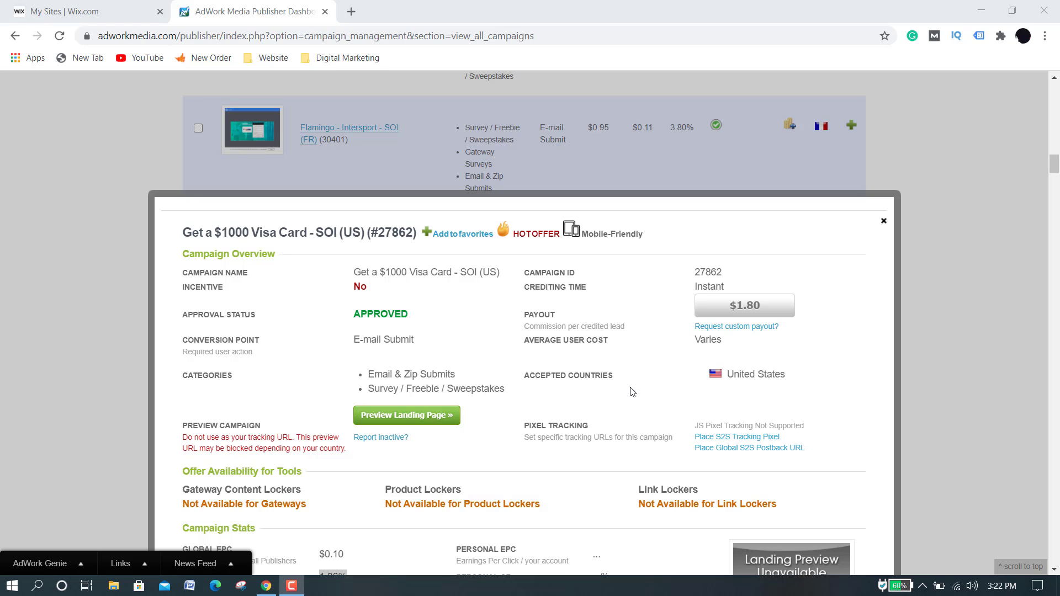
# Find and select the short tracking URL in the Campaign Creatives section of the $1000 Visa Card offer.
pyautogui.scroll(-2, 633, 392)
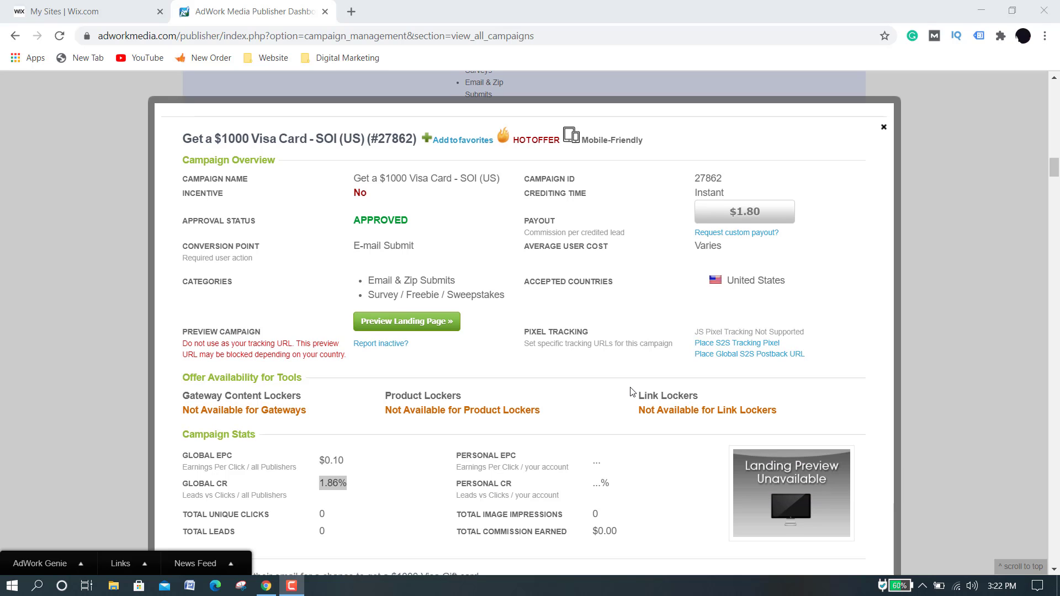
pyautogui.scroll(-4, 632, 391)
pyautogui.scroll(-14, 632, 392)
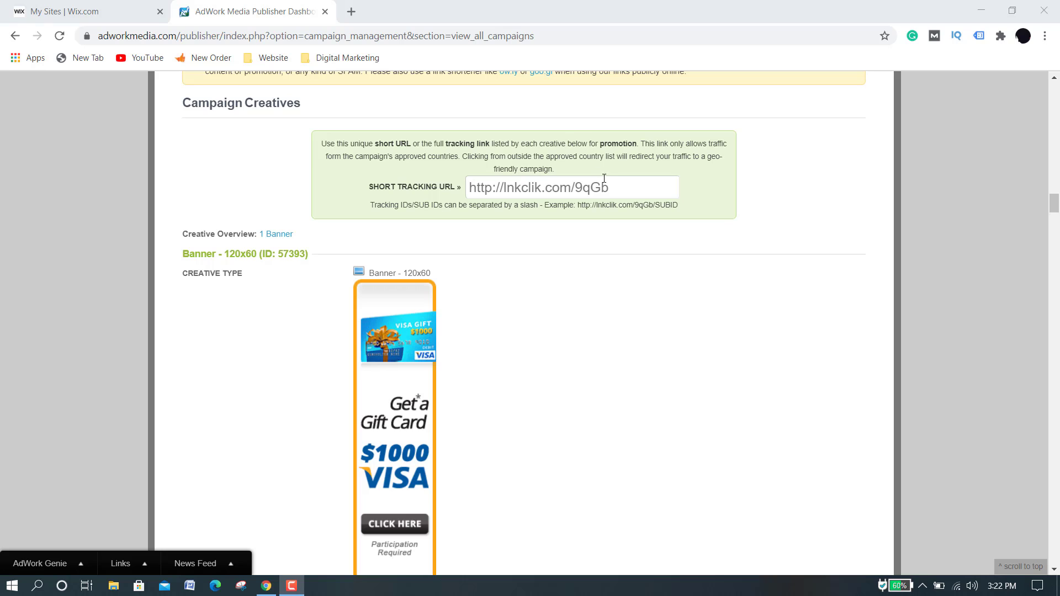
pyautogui.click(610, 187)
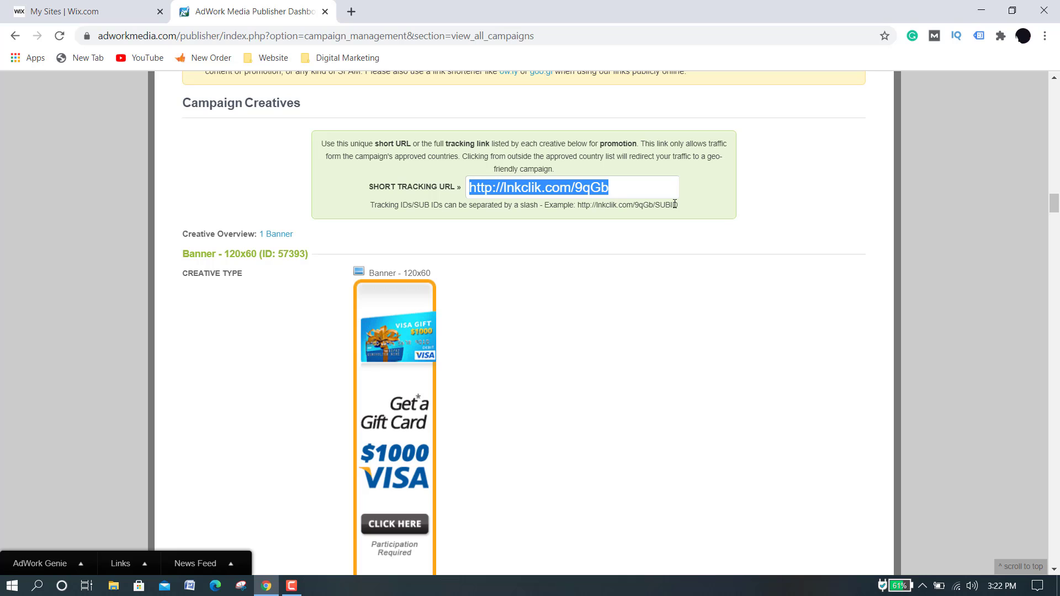
pyautogui.click(622, 195)
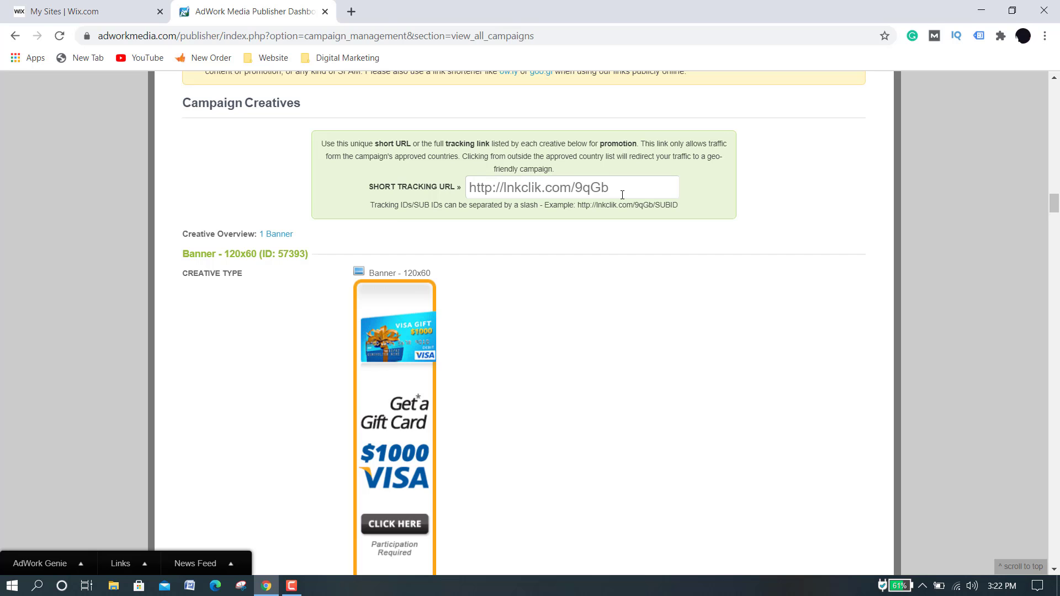
pyautogui.scroll(4, 623, 195)
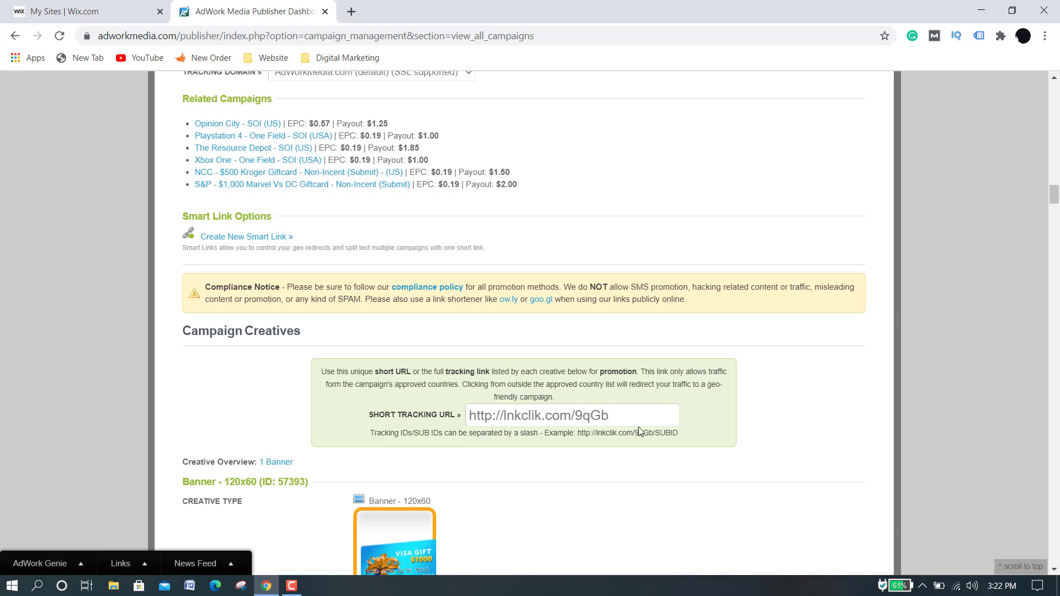
pyautogui.click(618, 417)
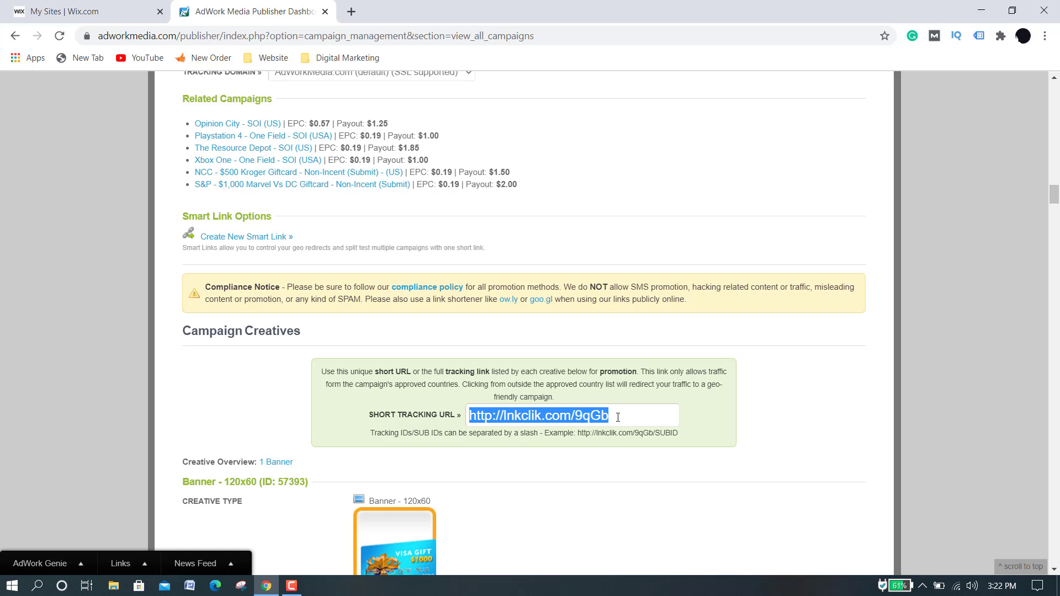
# Review the Visa Card campaign's offer title, conversion point, payout and global EPC.
pyautogui.scroll(15, 618, 418)
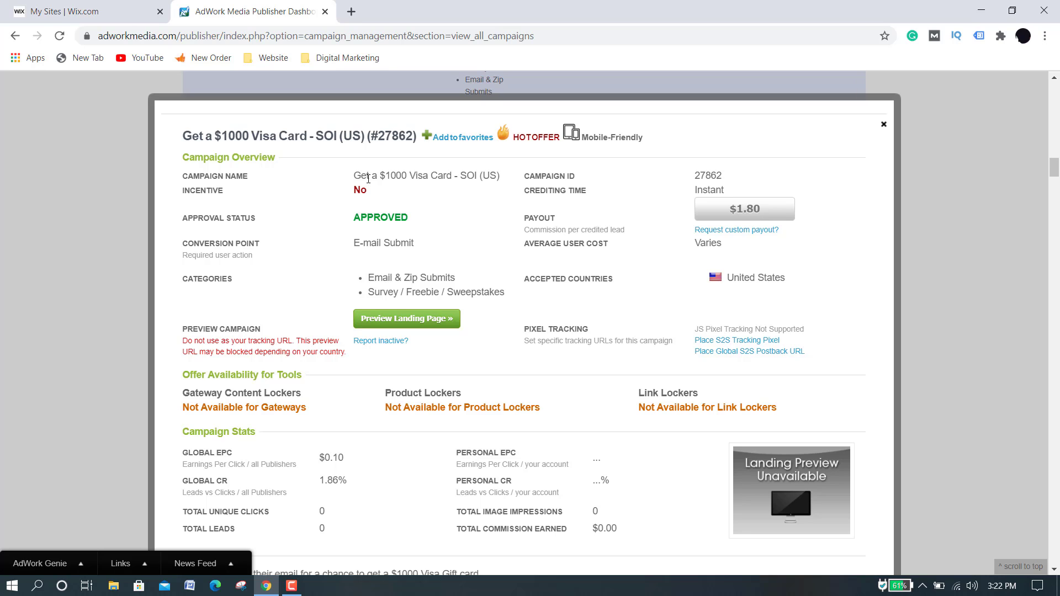
pyautogui.doubleClick(315, 131)
pyautogui.click(332, 134)
pyautogui.hotkey('ctrl', 'a')
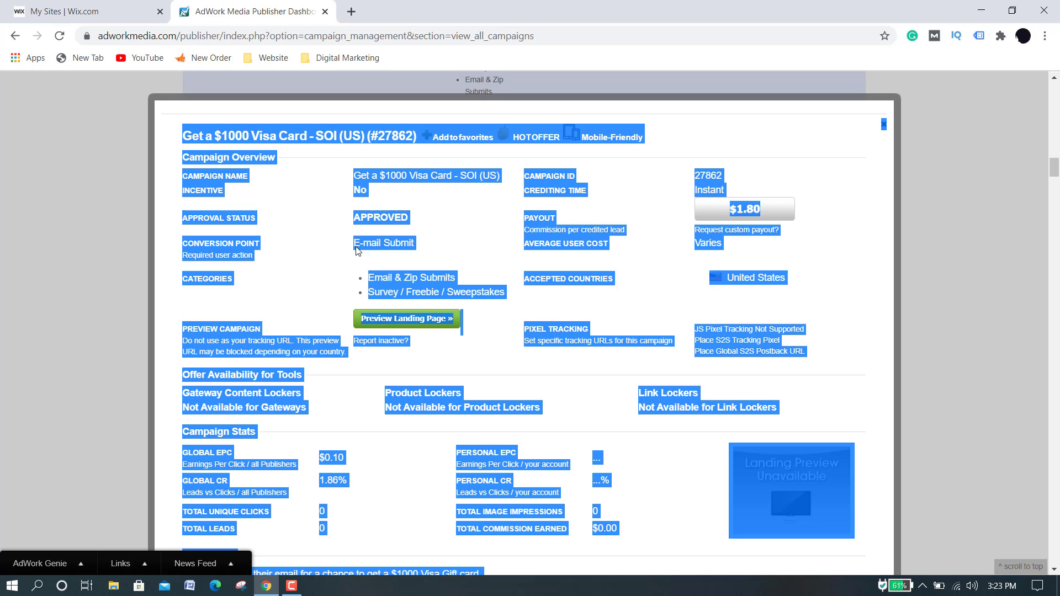
pyautogui.click(423, 244)
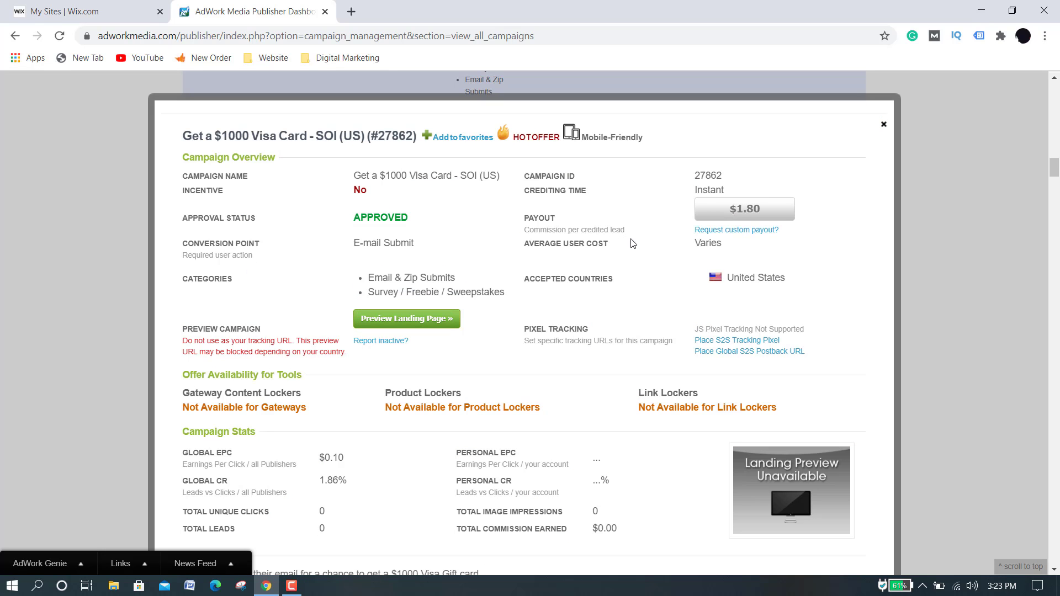
pyautogui.click(762, 215)
pyautogui.scroll(-2, 355, 347)
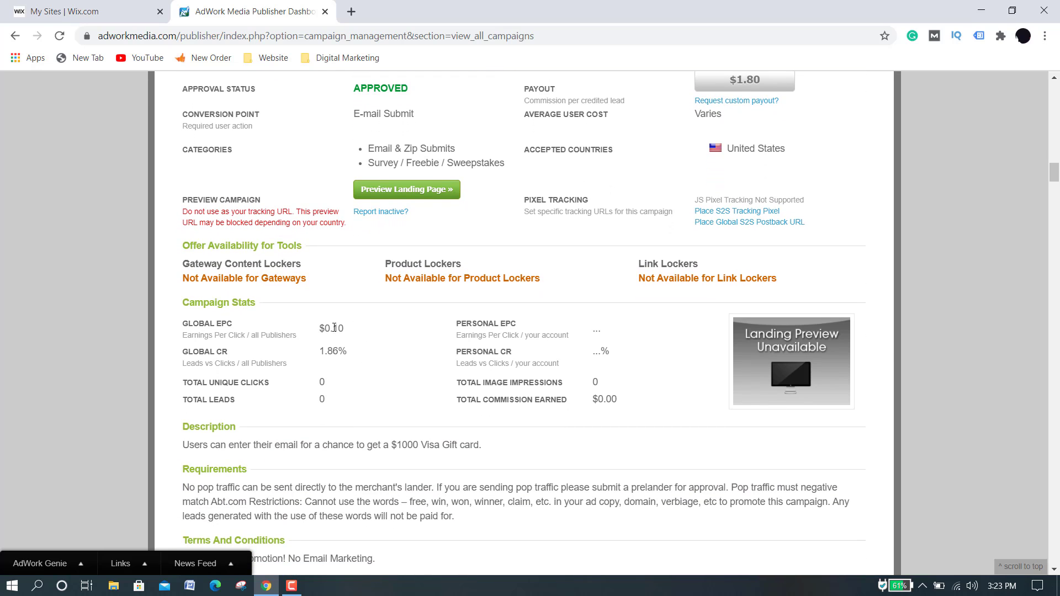
pyautogui.doubleClick(334, 328)
pyautogui.scroll(4, 482, 382)
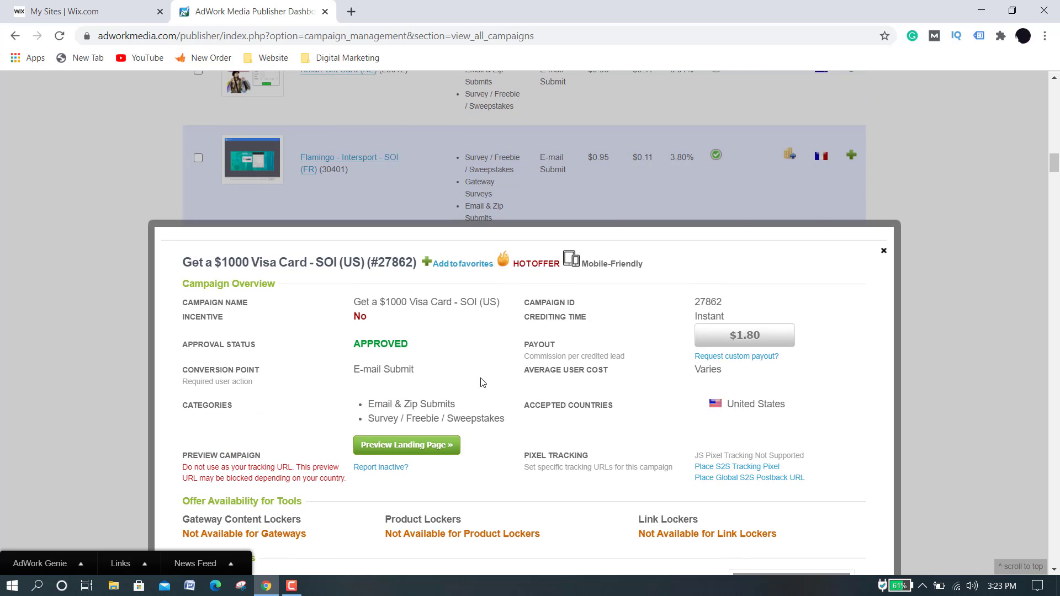
pyautogui.scroll(-2, 482, 382)
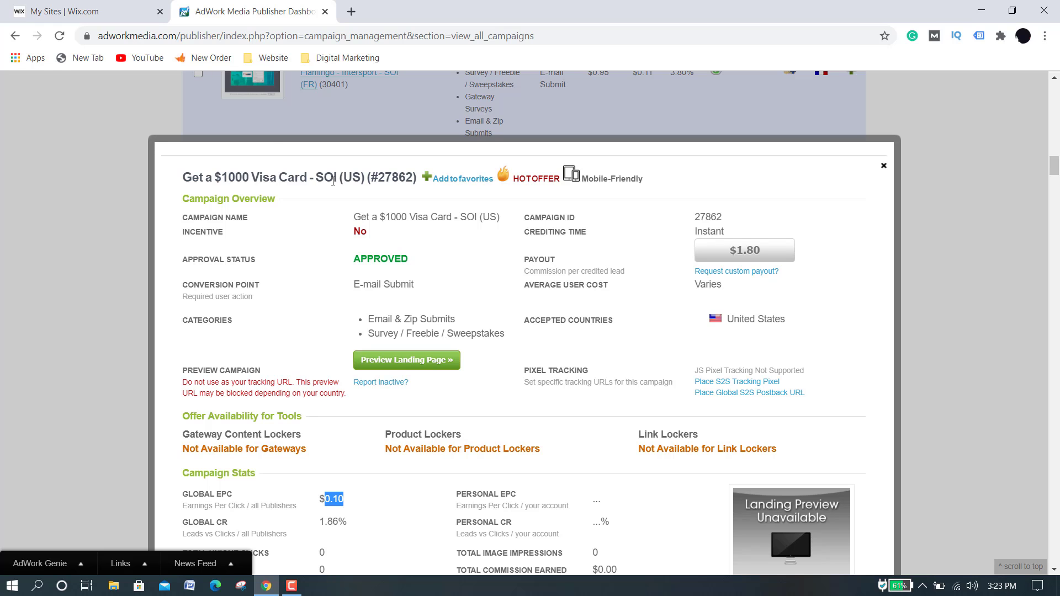
# Switch to Wix and create a new site of the Other kind, choosing to build it from a template.
pyautogui.click(88, 11)
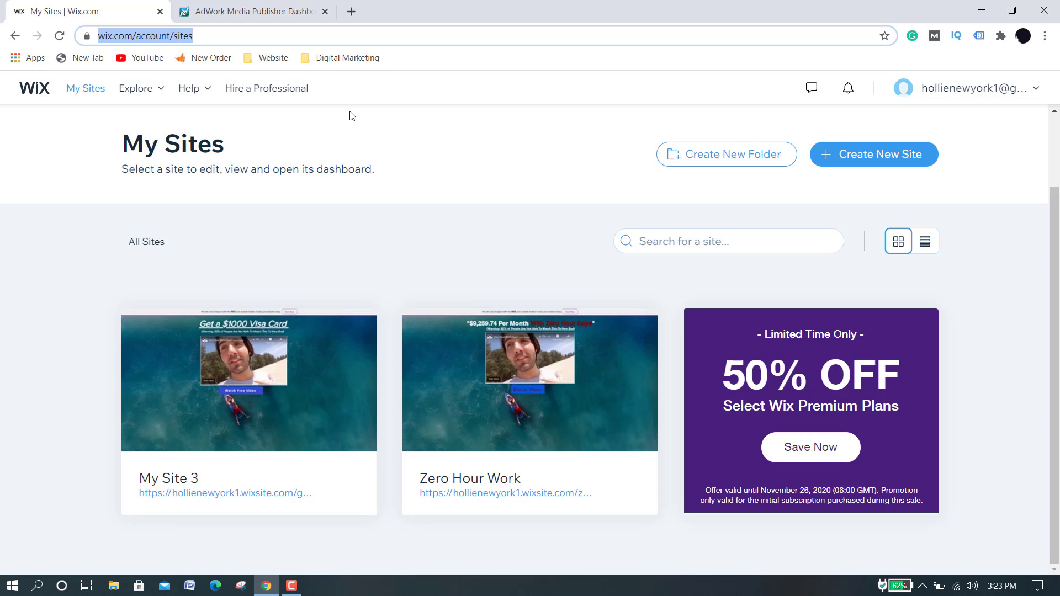
pyautogui.moveTo(377, 314)
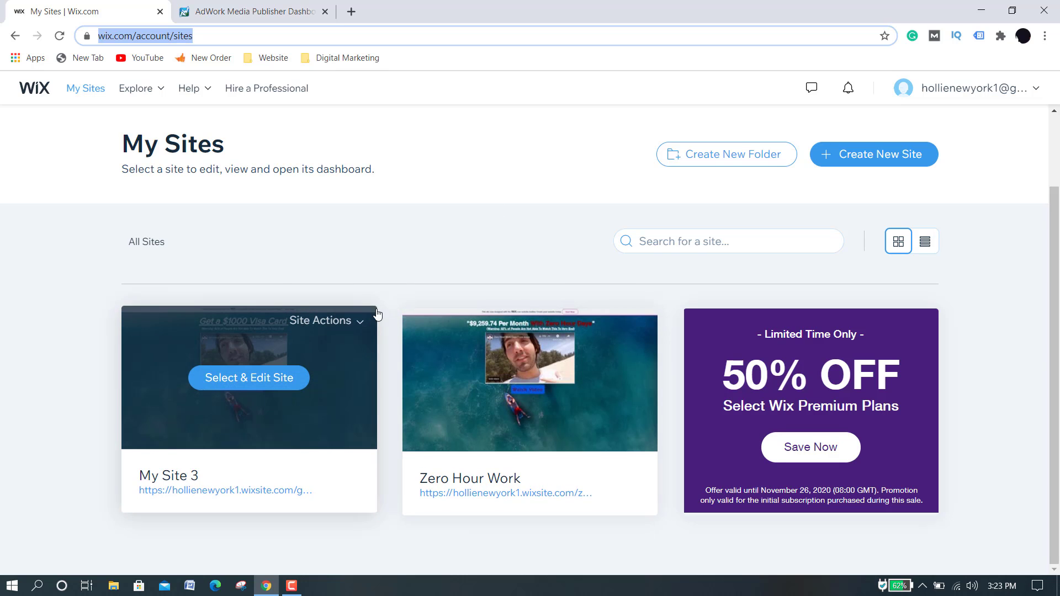
pyautogui.moveTo(530, 397)
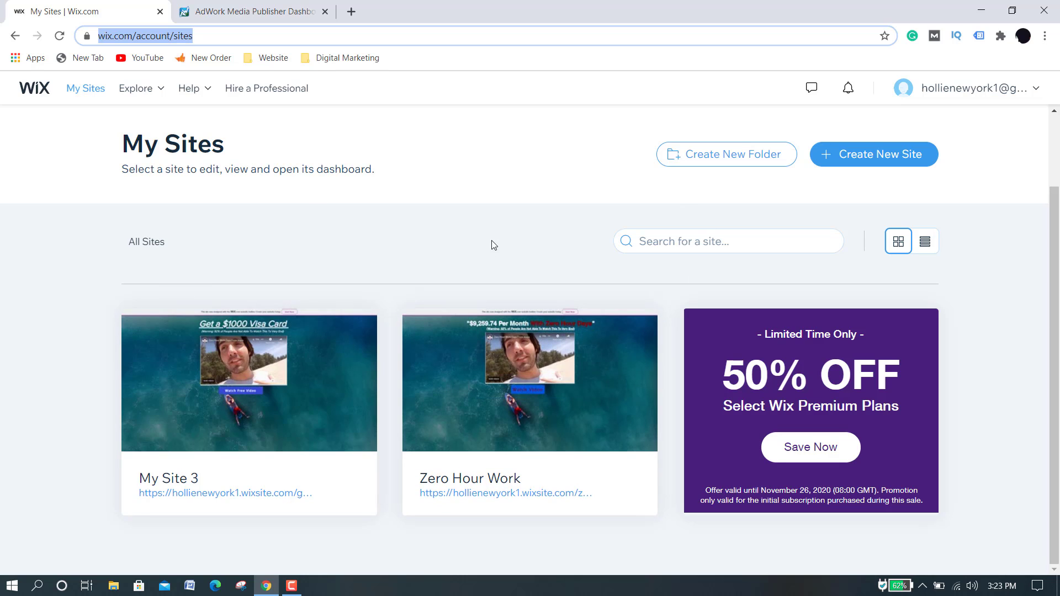
pyautogui.click(899, 157)
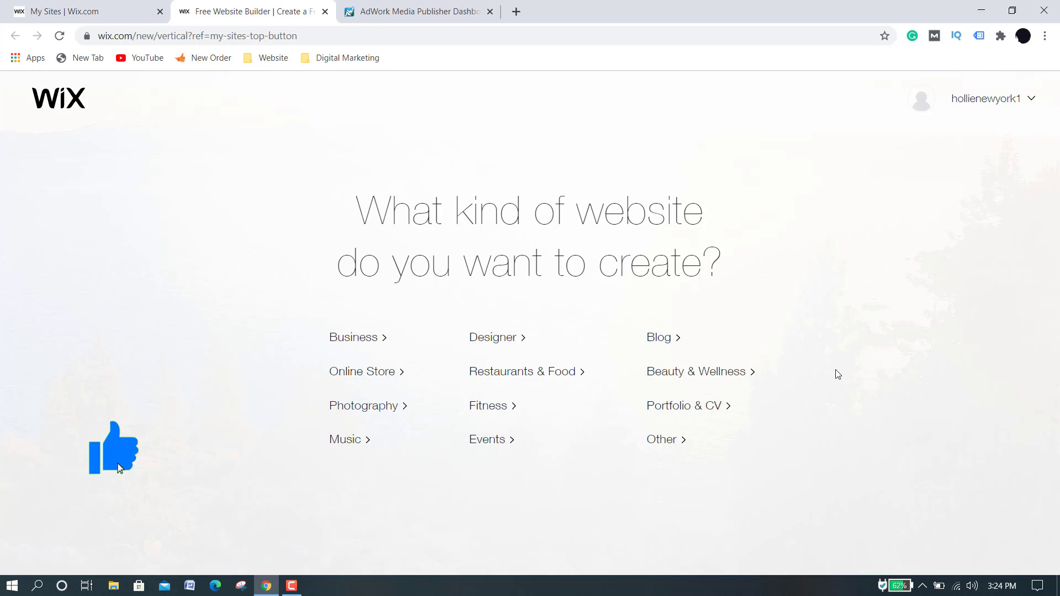
pyautogui.click(679, 446)
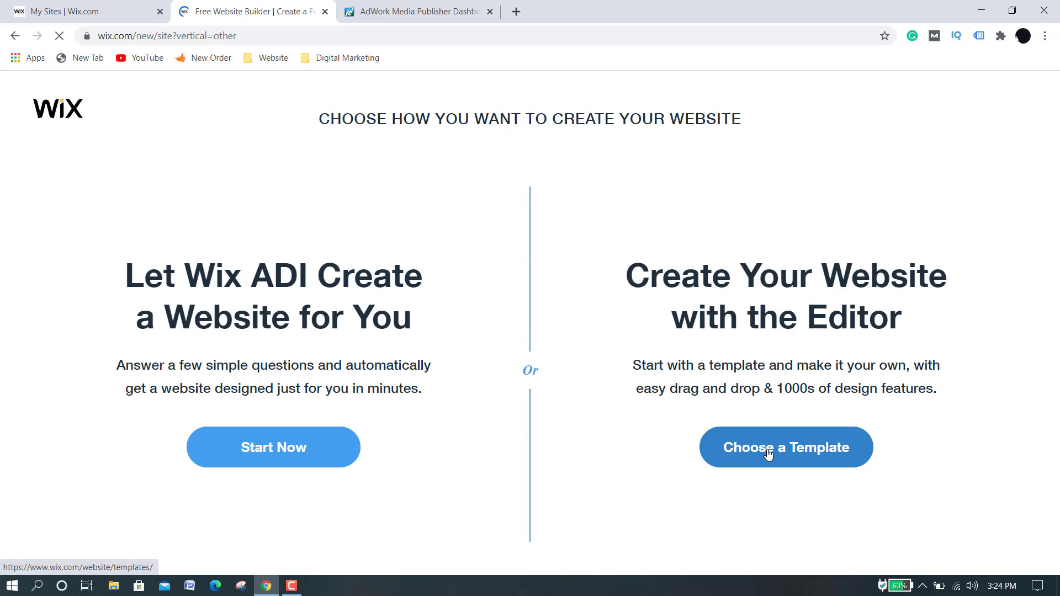
pyautogui.click(294, 585)
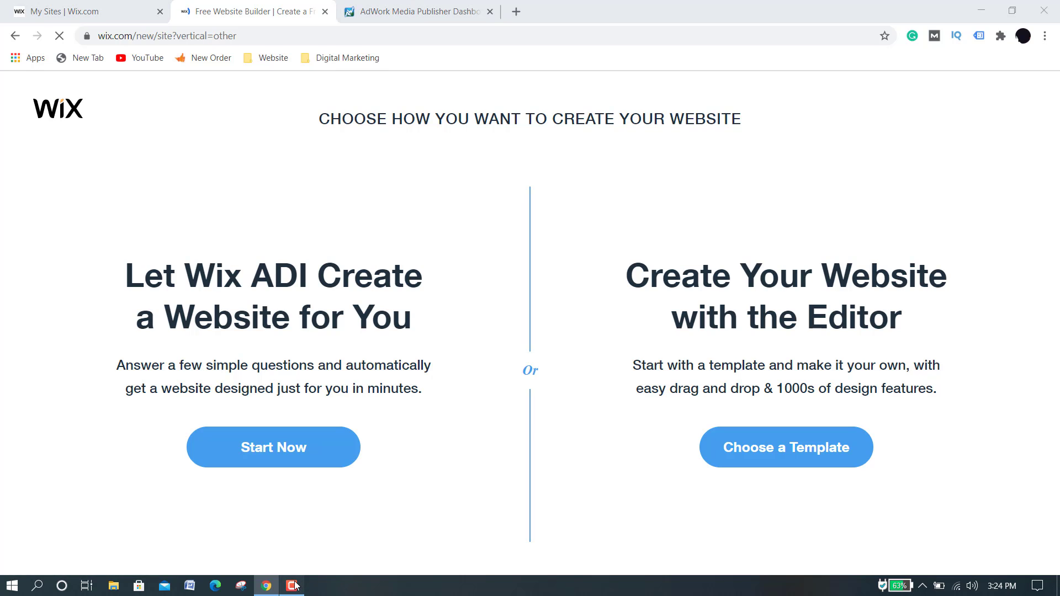
pyautogui.click(1004, 537)
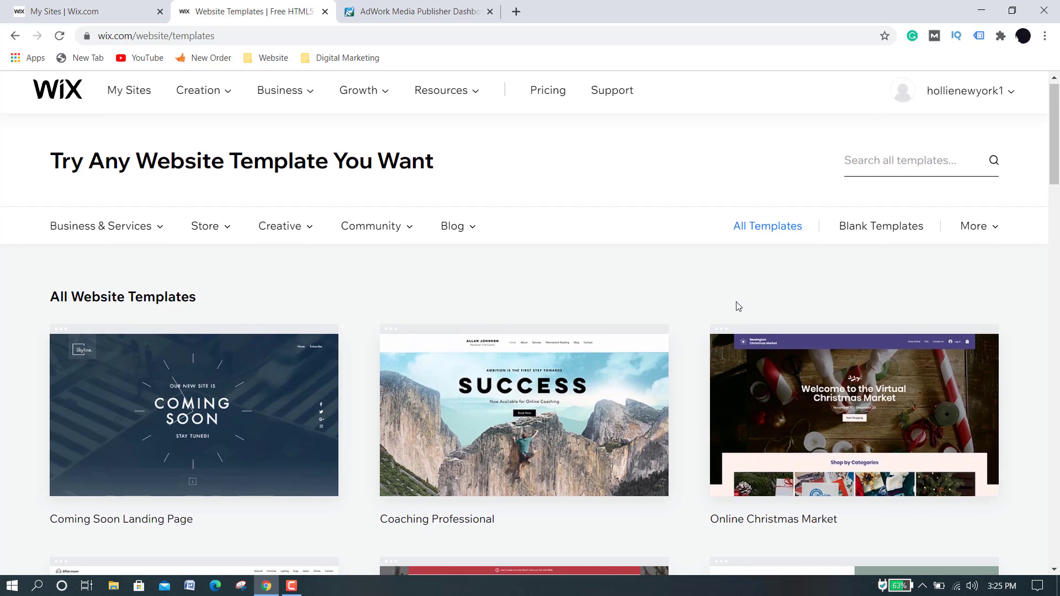
# Open the Start from Scratch blank website template for editing.
pyautogui.scroll(-6, 738, 307)
pyautogui.scroll(-6, 737, 302)
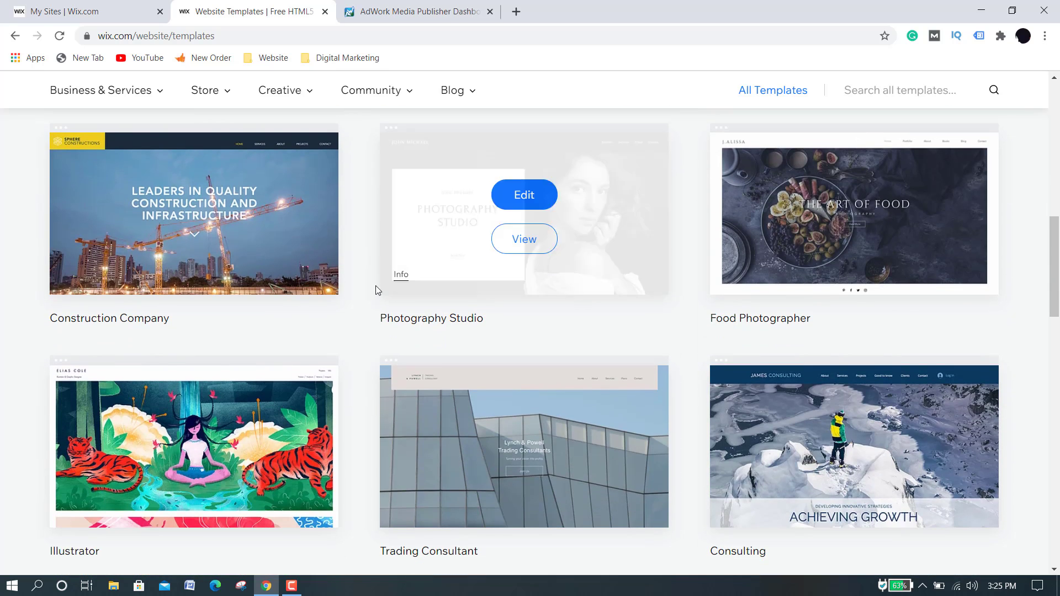
pyautogui.scroll(-3, 469, 366)
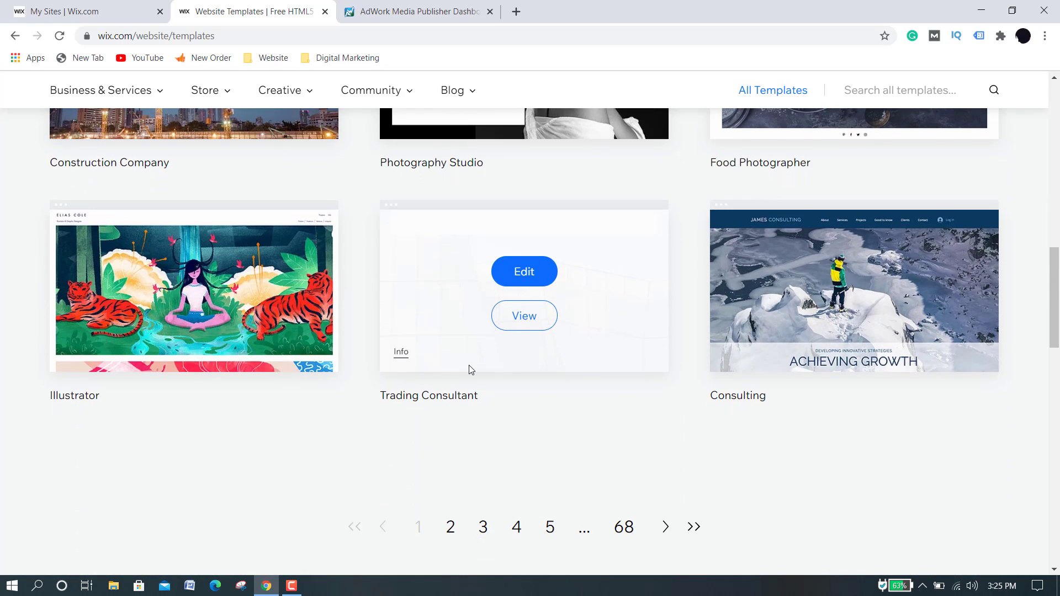
pyautogui.scroll(9, 469, 366)
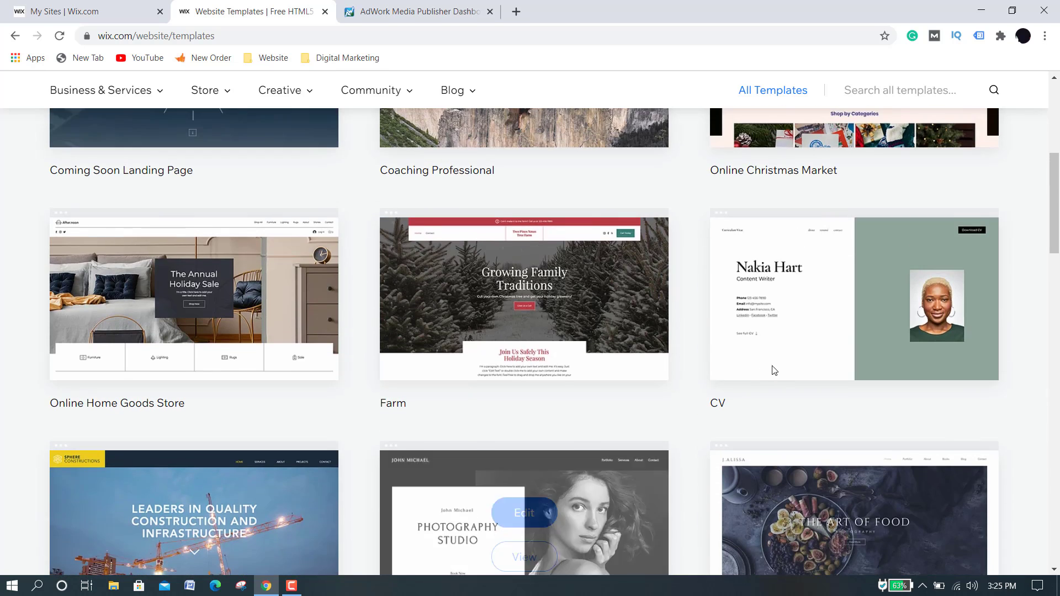
pyautogui.scroll(5, 591, 255)
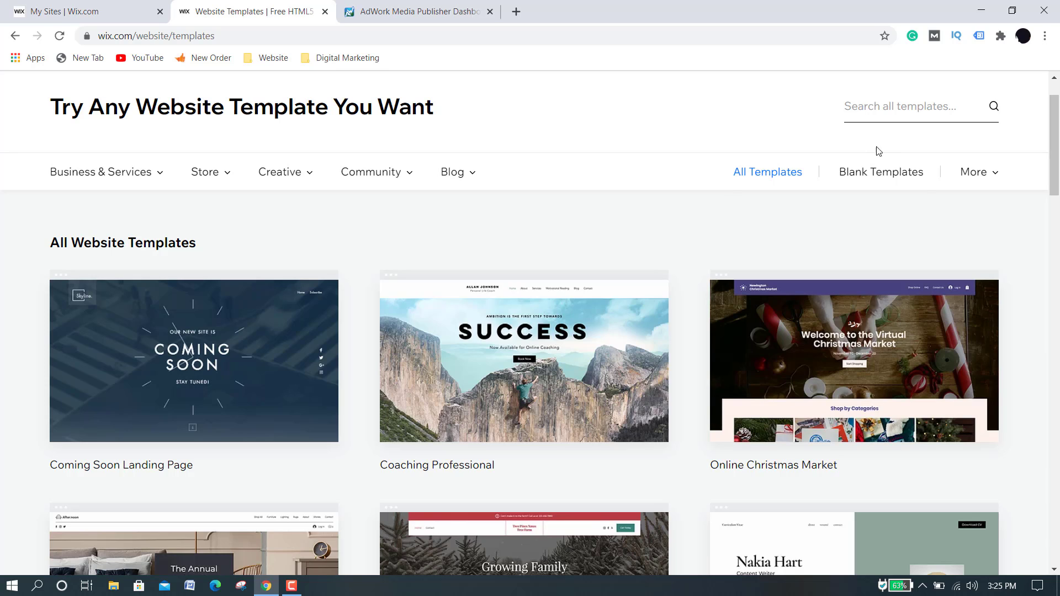
pyautogui.click(878, 175)
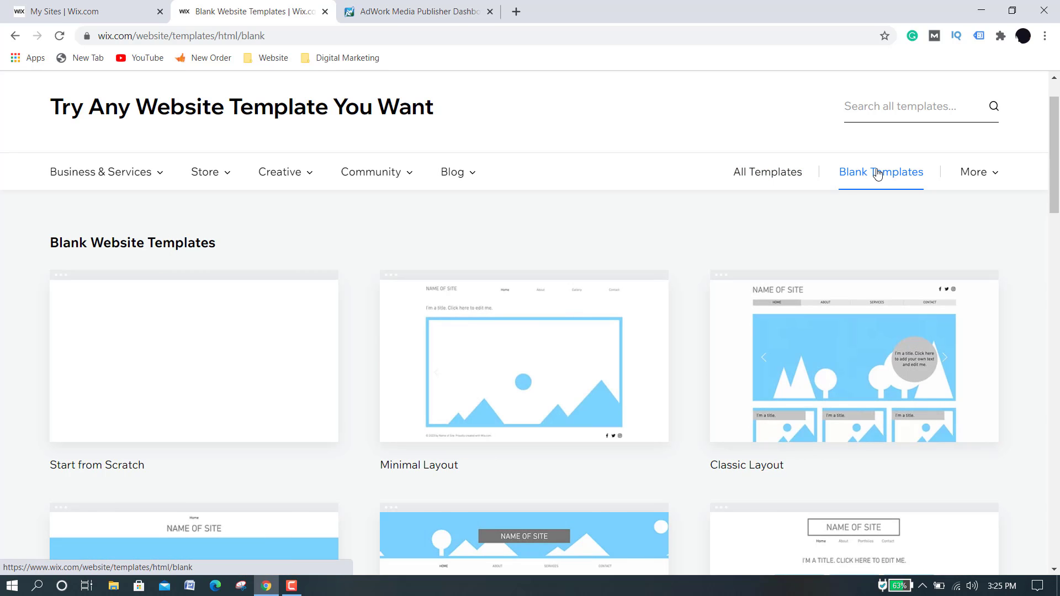
pyautogui.scroll(-1, 878, 172)
pyautogui.moveTo(256, 326)
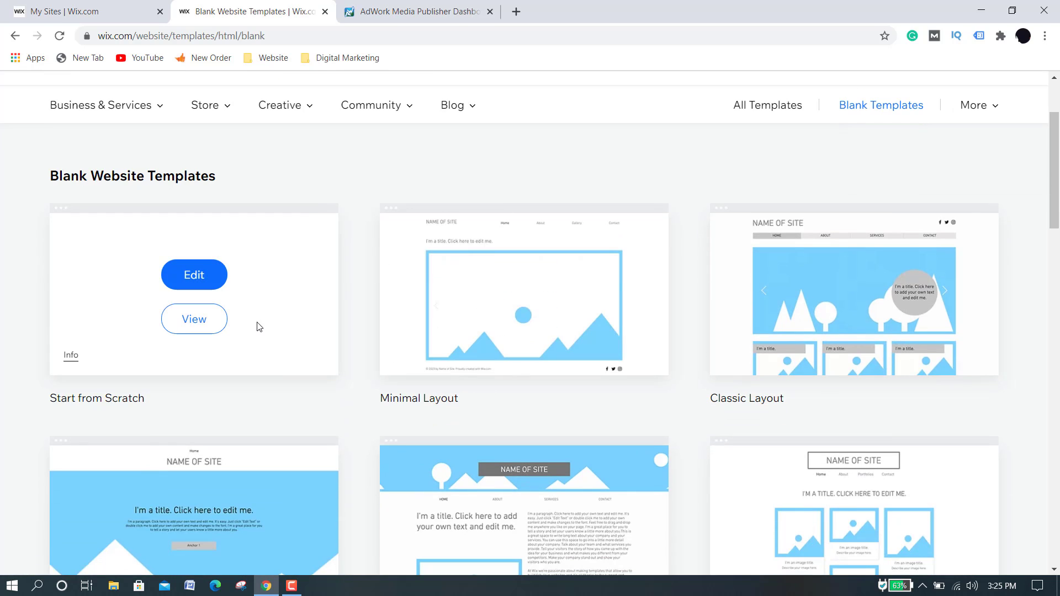
pyautogui.click(194, 276)
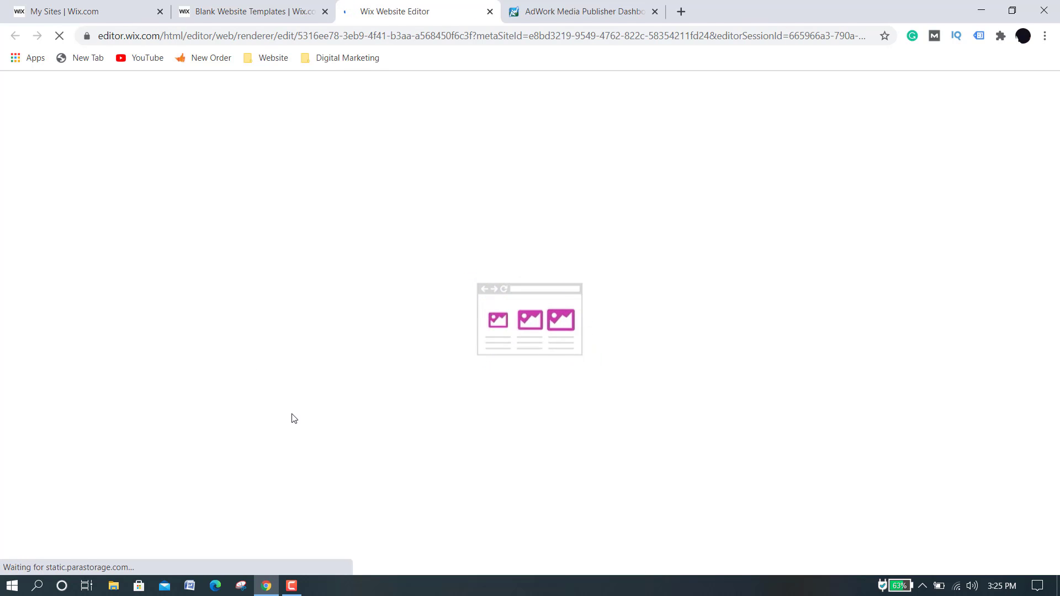
pyautogui.click(292, 587)
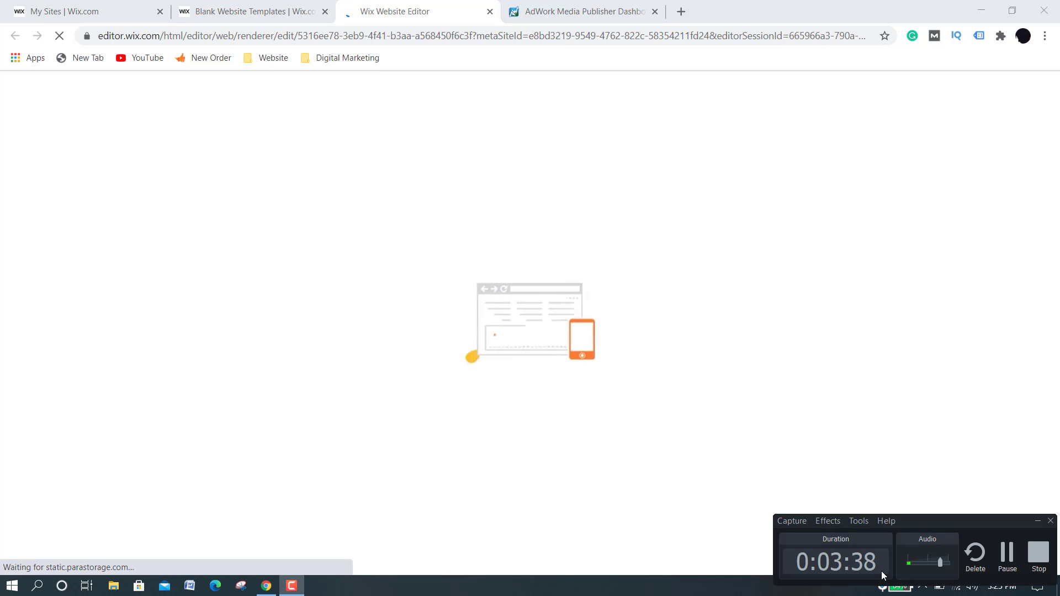
pyautogui.click(1005, 565)
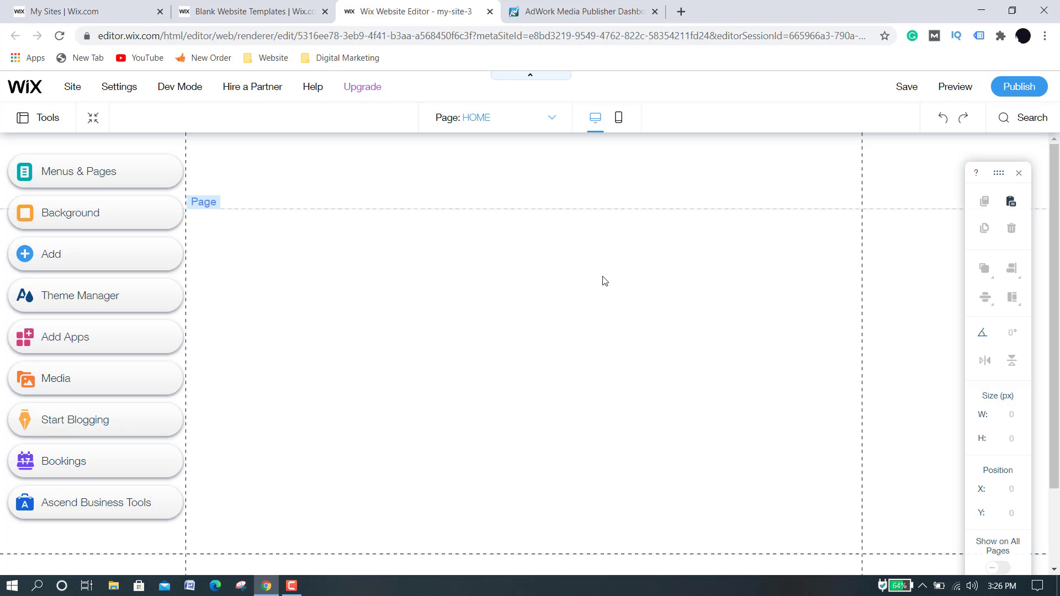
# Examine the published Zero Hour Work landing page and the Visa Card campaign for reference, and return to the blank site's editor.
pyautogui.click(559, 180)
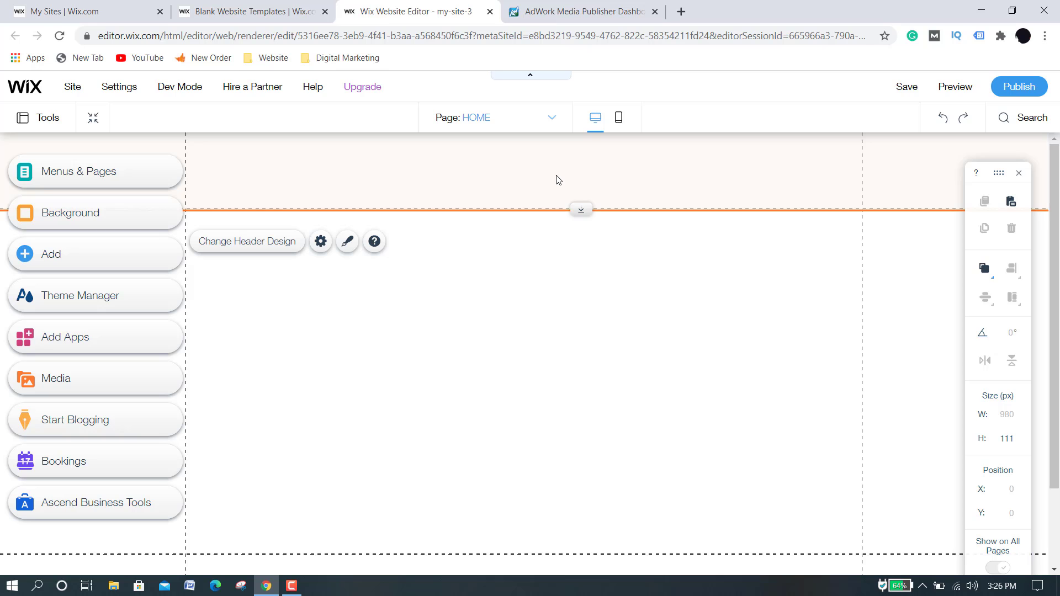
pyautogui.click(135, 8)
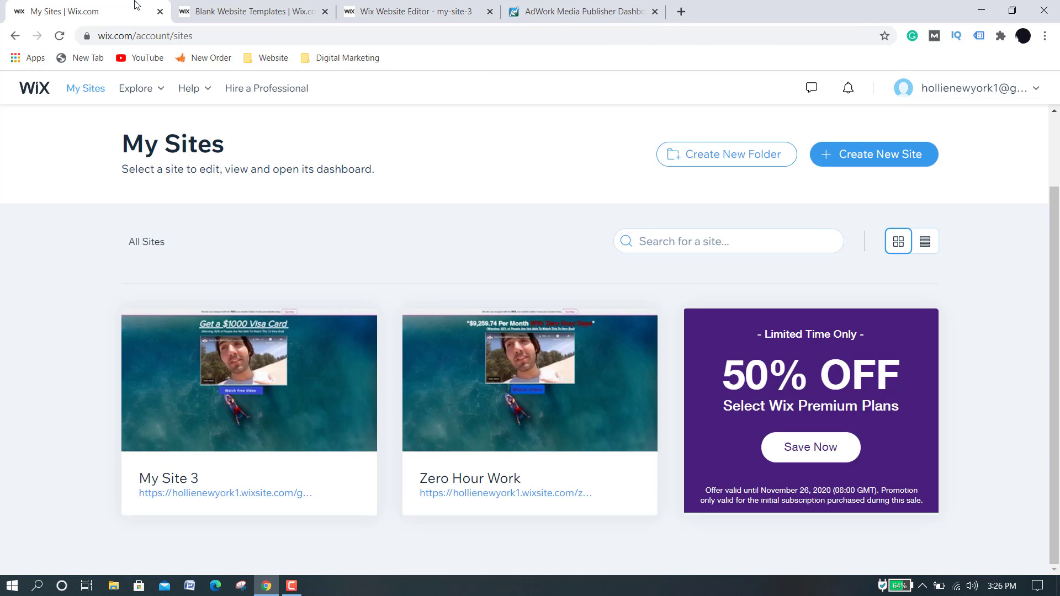
pyautogui.click(511, 491)
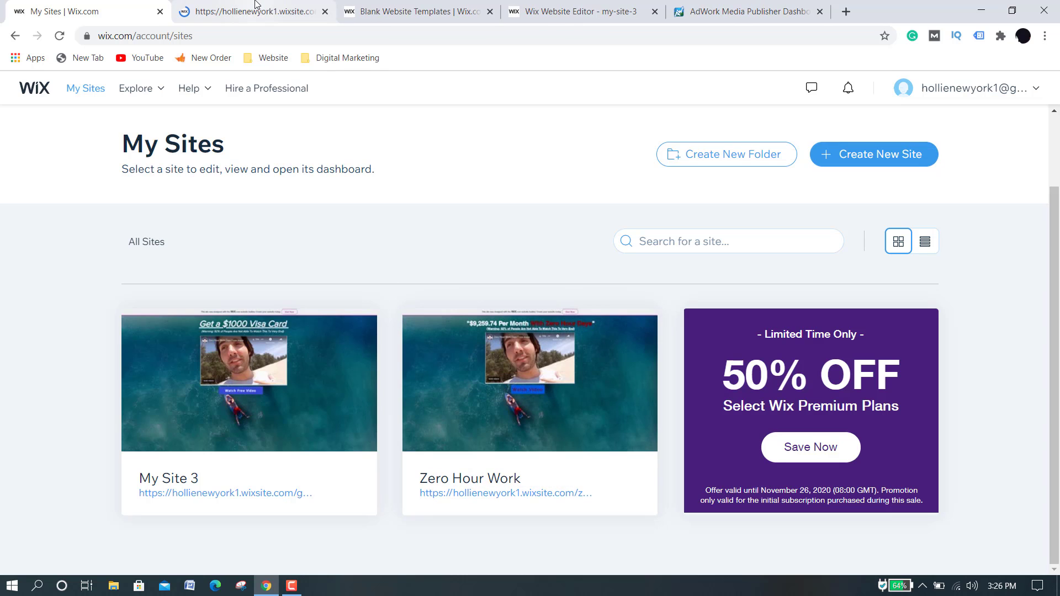
pyautogui.click(256, 7)
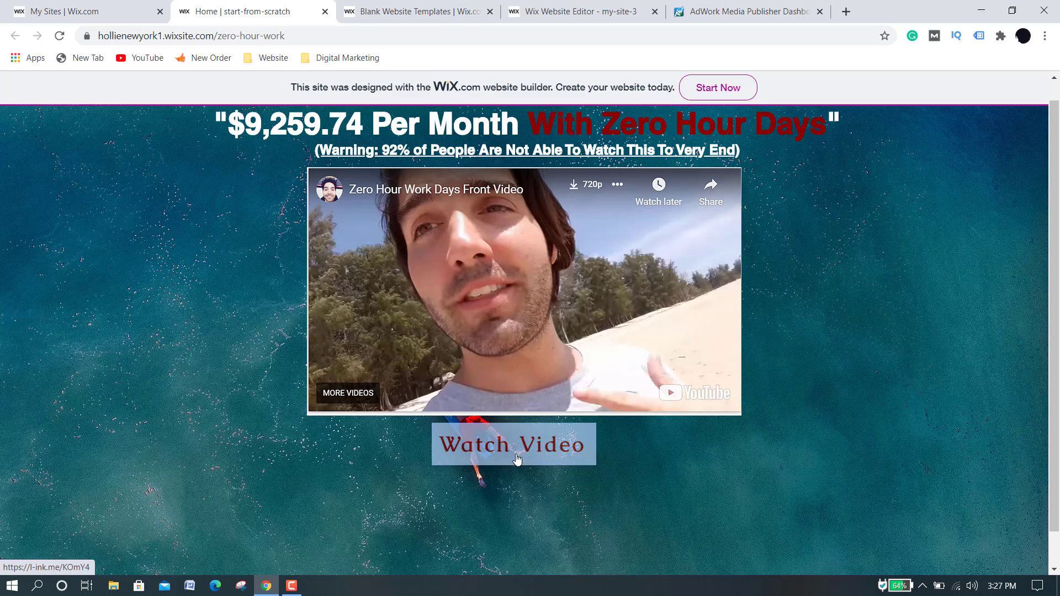
pyautogui.scroll(1, 748, 409)
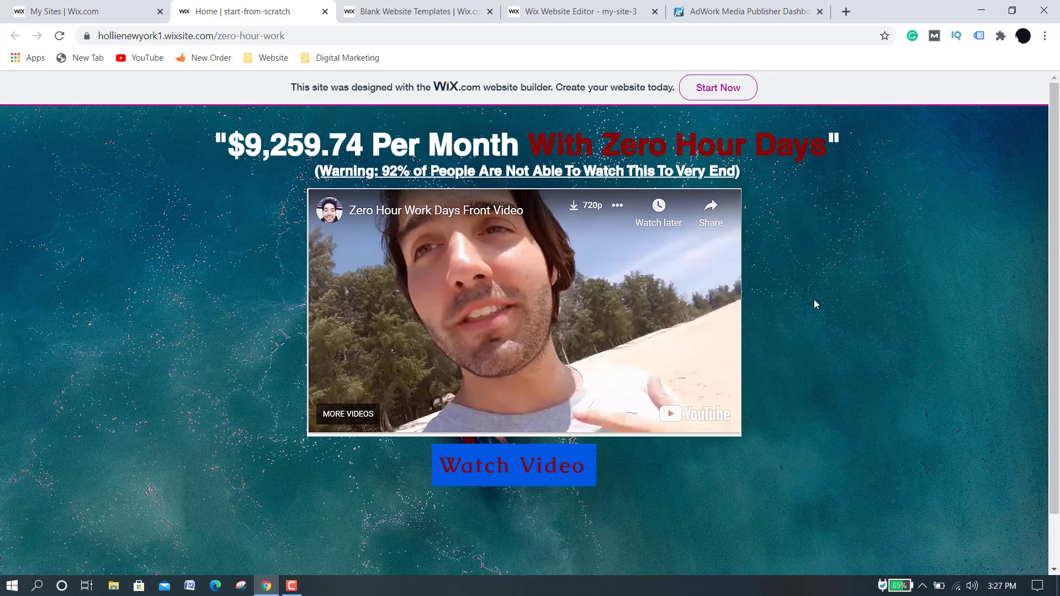
pyautogui.click(756, 4)
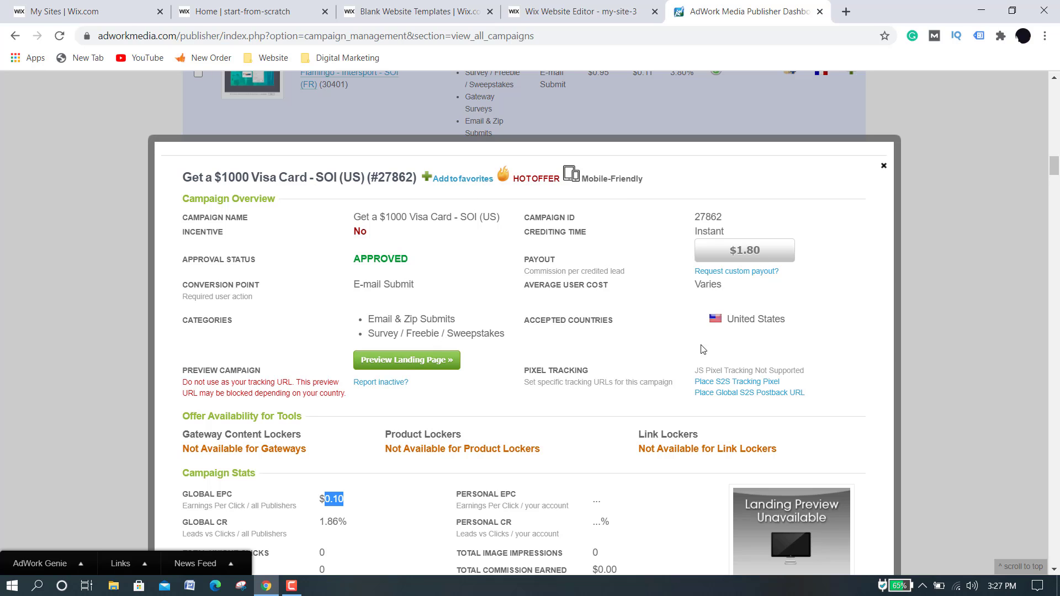
pyautogui.click(629, 8)
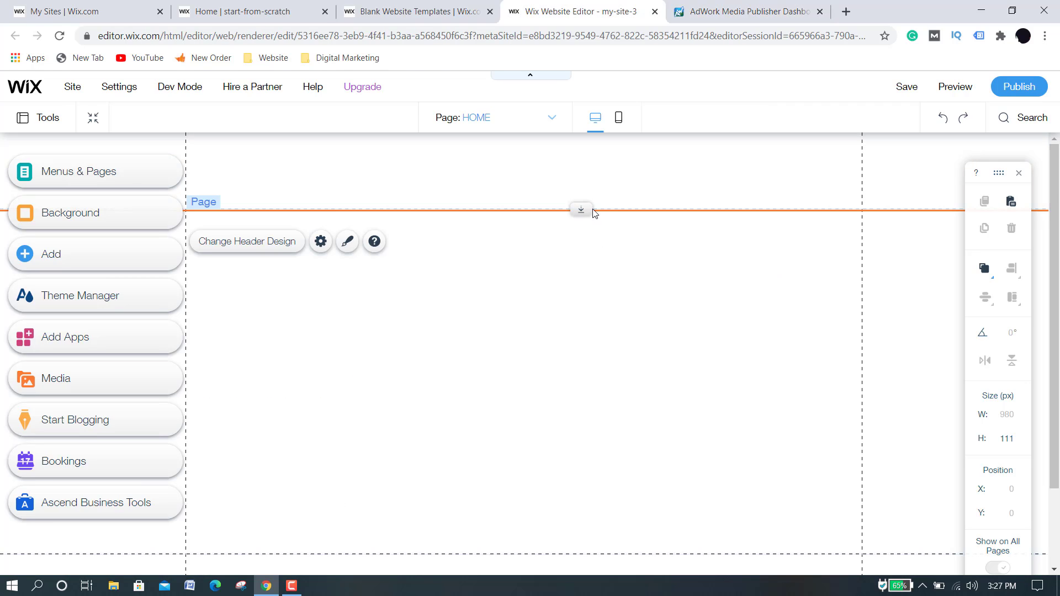
pyautogui.click(718, 8)
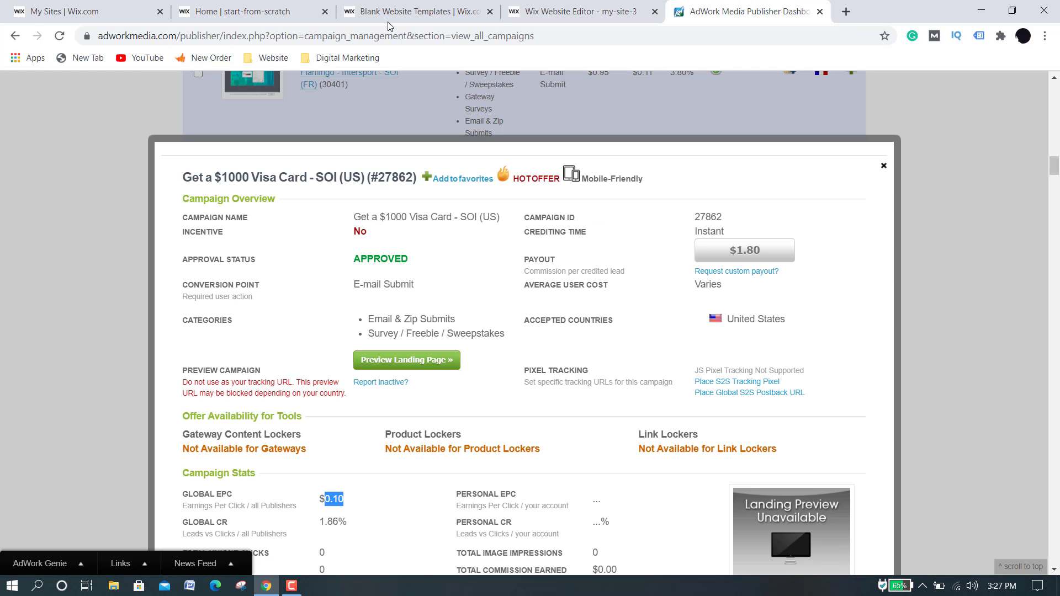
pyautogui.click(236, 8)
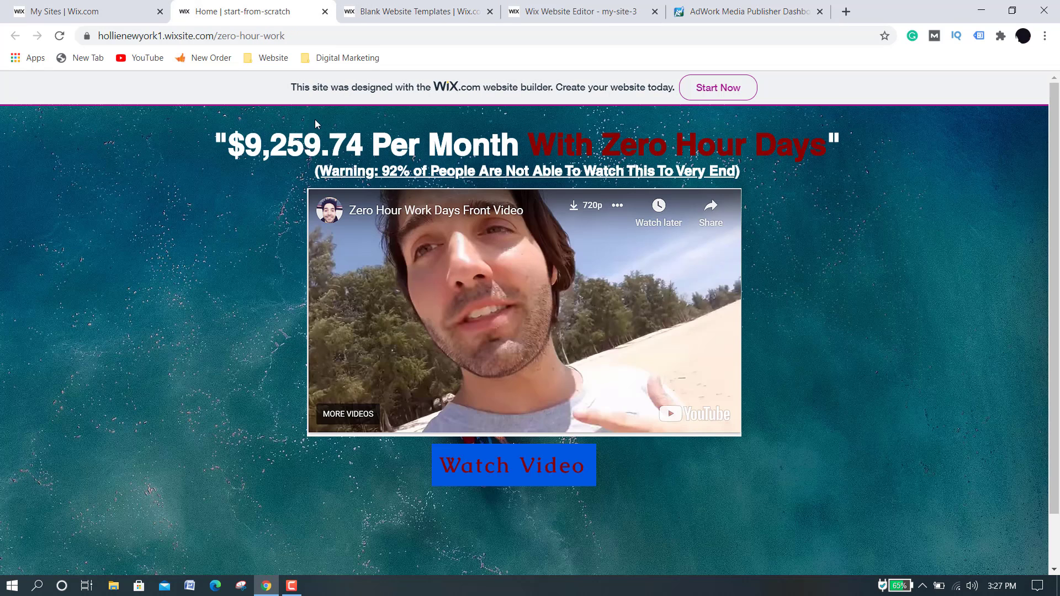
pyautogui.click(544, 5)
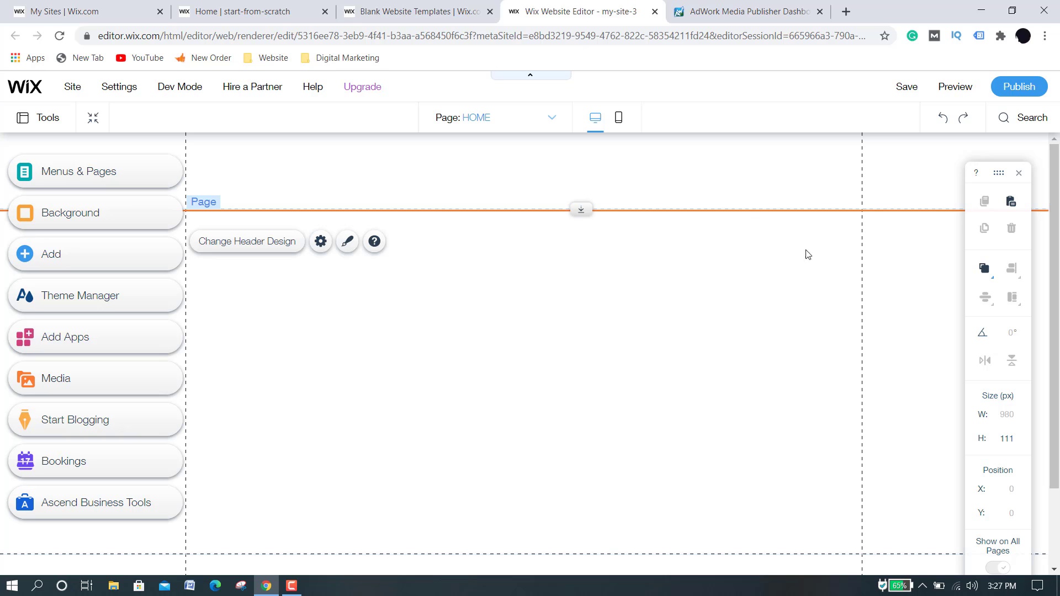
# Set the height of the blank page's header to 0.
pyautogui.click(1010, 438)
pyautogui.press('BackSpace')
pyautogui.press('BackSpace')
pyautogui.press('BackSpace')
pyautogui.write('0')
pyautogui.press('Return')
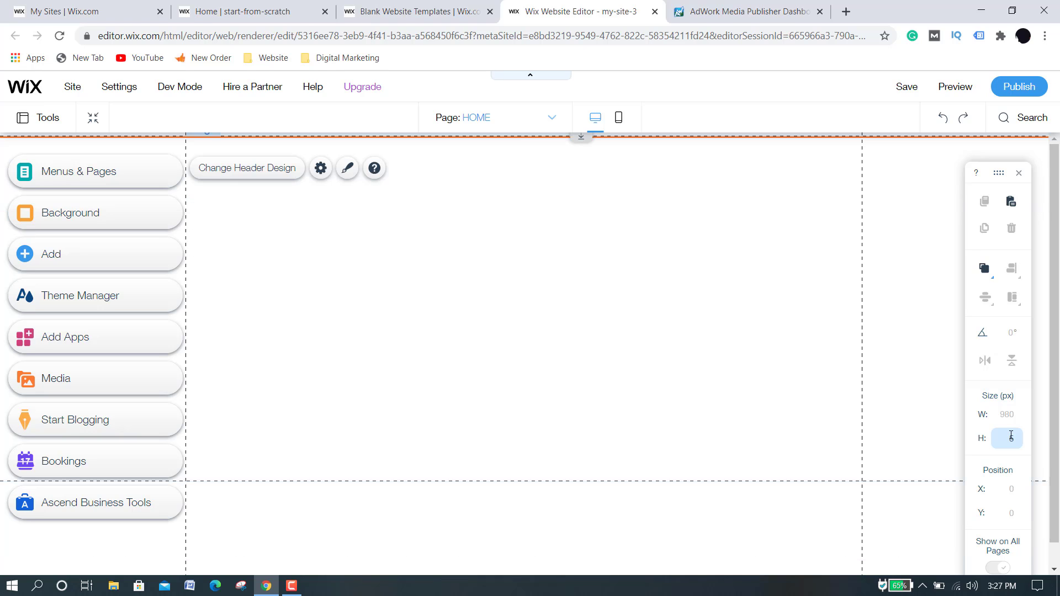
pyautogui.click(685, 305)
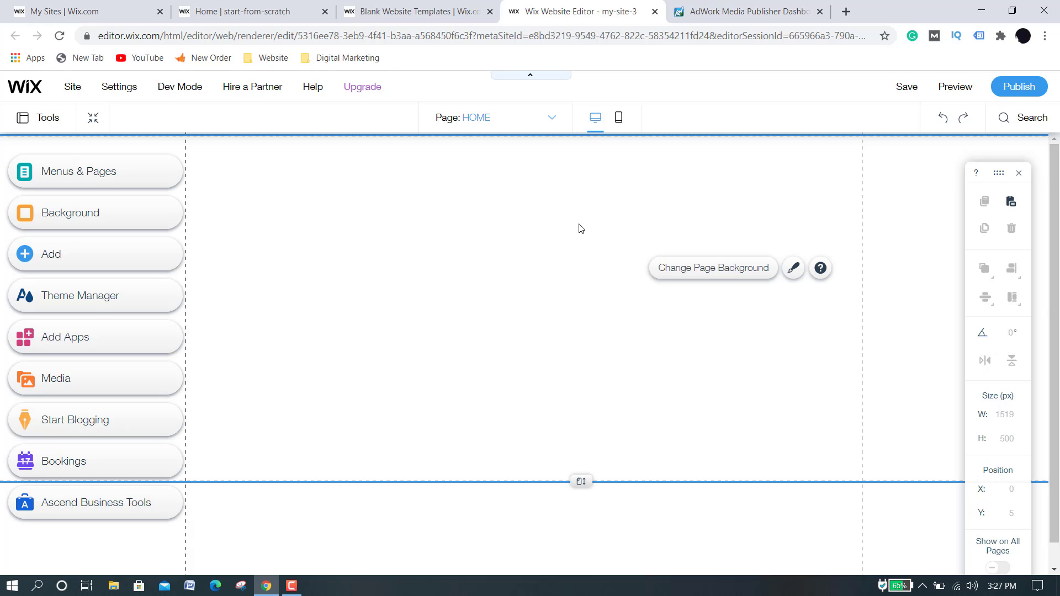
# Switch to AdWork Media and copy "Get a $1000 Visa Card" from the campaign's title.
pyautogui.click(712, 8)
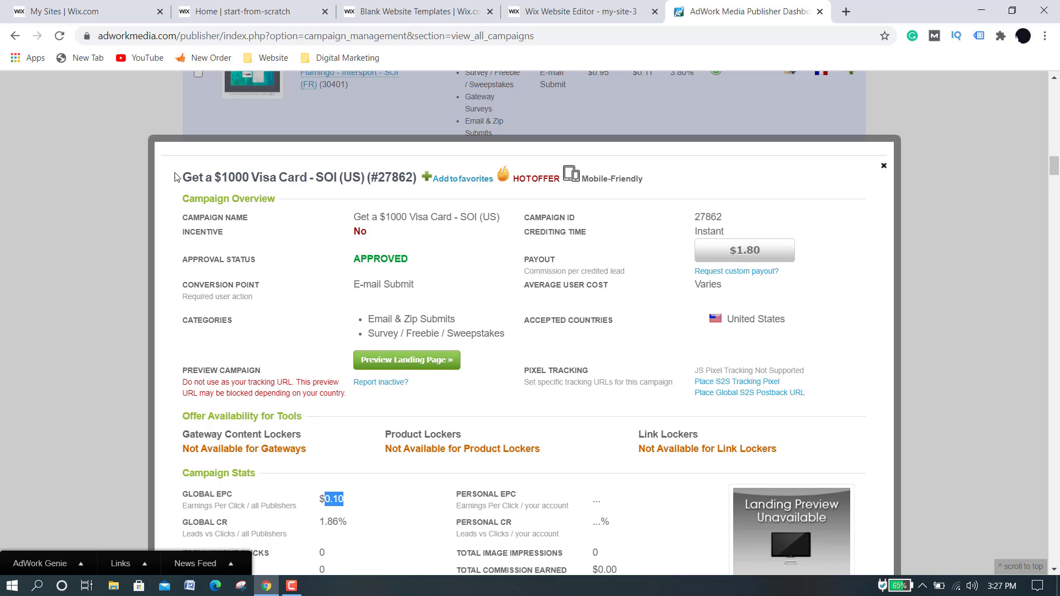
pyautogui.moveTo(180, 178); pyautogui.dragTo(308, 177)
pyautogui.hotkey('ctrl', 'c')
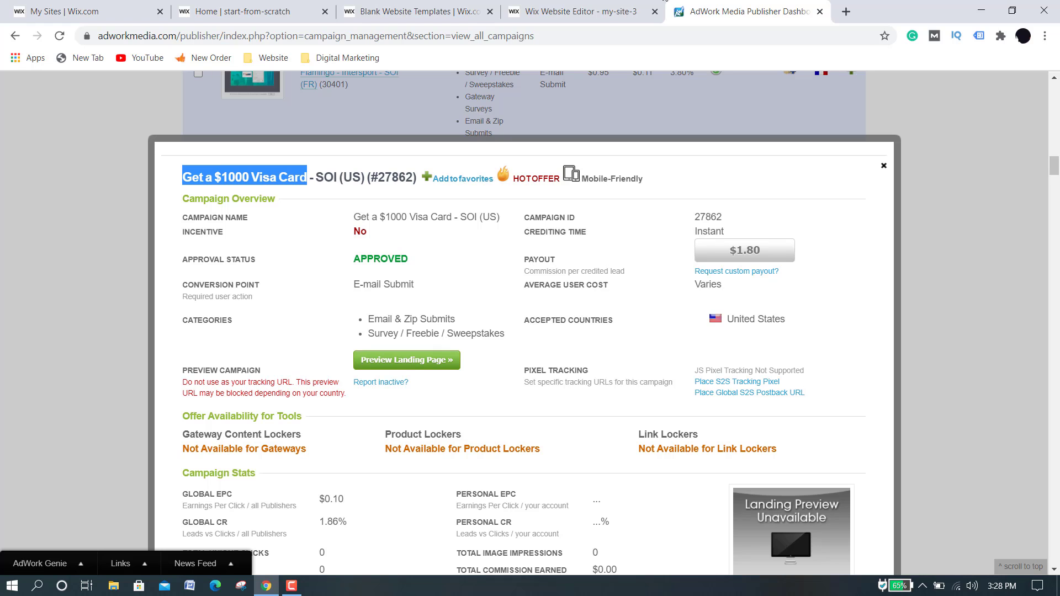
# Return to the Wix editor and add a Heading 1 text containing the copied "Get a $1000 Visa Card".
pyautogui.click(558, 6)
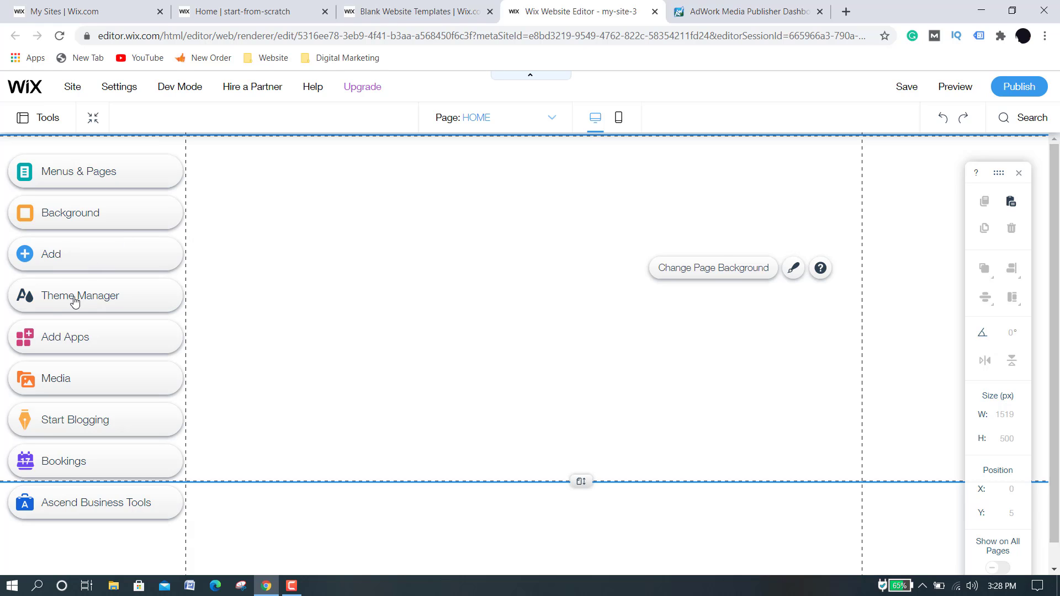
pyautogui.click(22, 265)
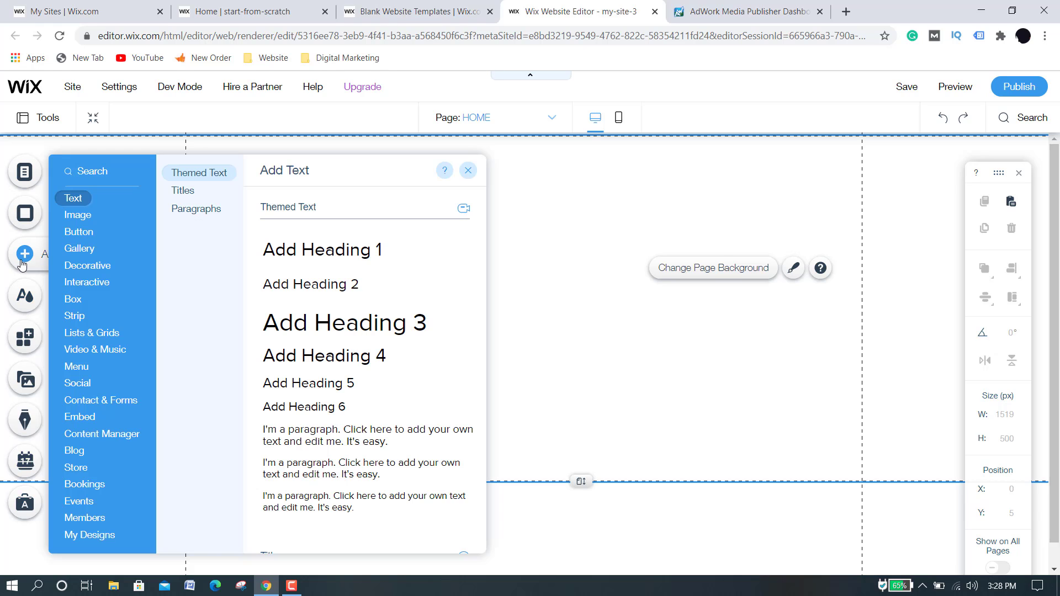
pyautogui.moveTo(76, 205)
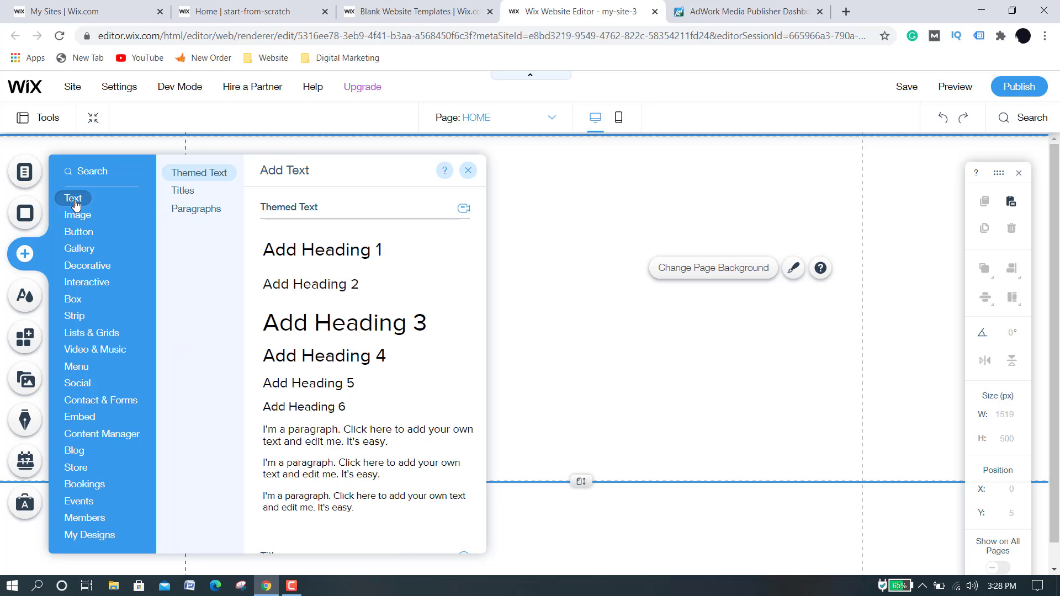
pyautogui.click(313, 252)
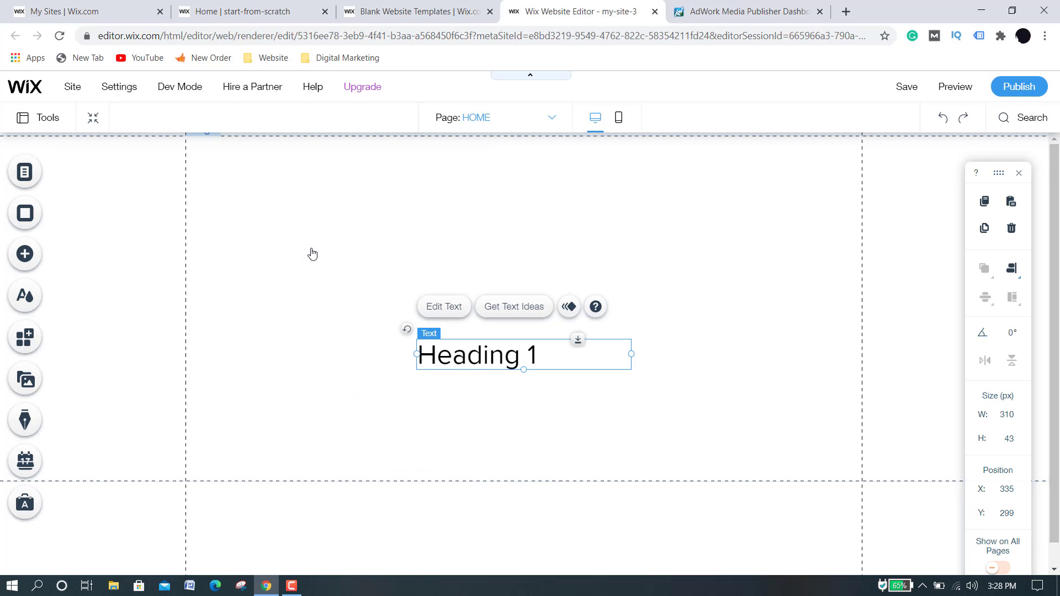
pyautogui.doubleClick(544, 356)
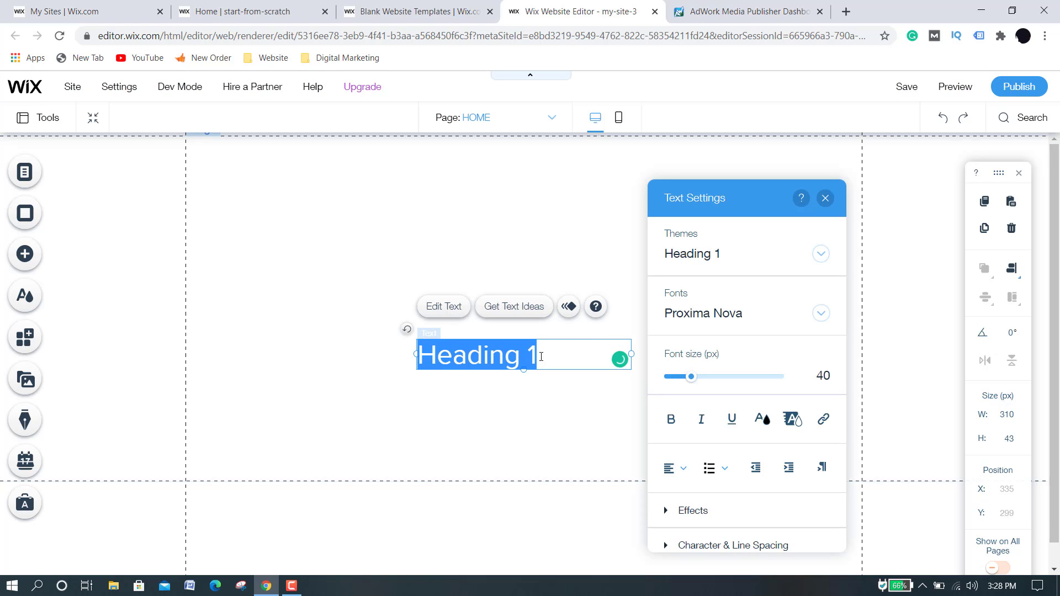
pyautogui.hotkey('ctrl', 'v')
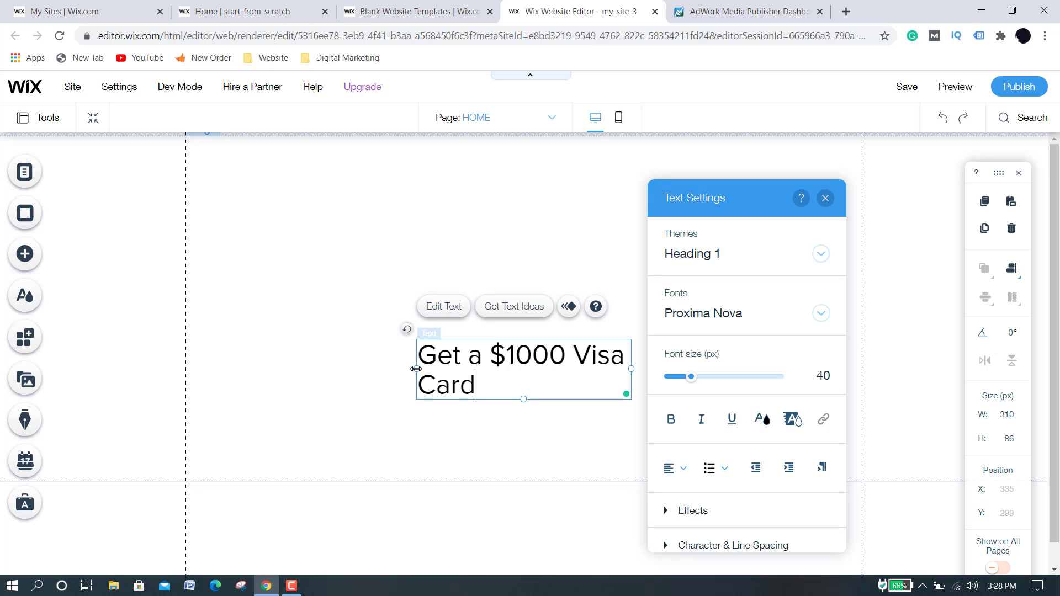
# Move the heading near the top of the page, about 512 px wide, and set its font size to 48 px.
pyautogui.moveTo(417, 369); pyautogui.dragTo(325, 398)
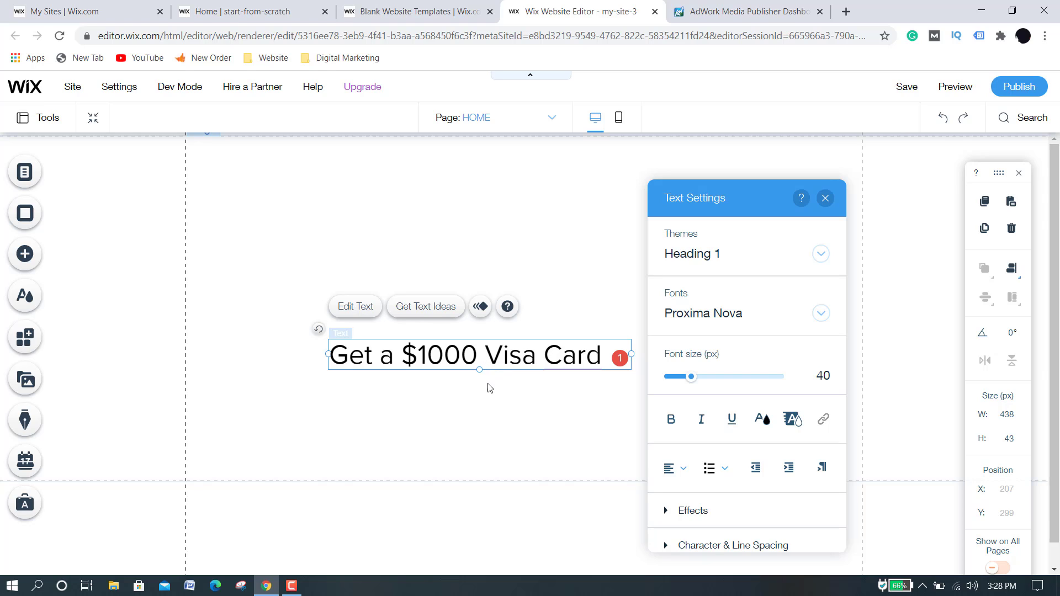
pyautogui.click(490, 391)
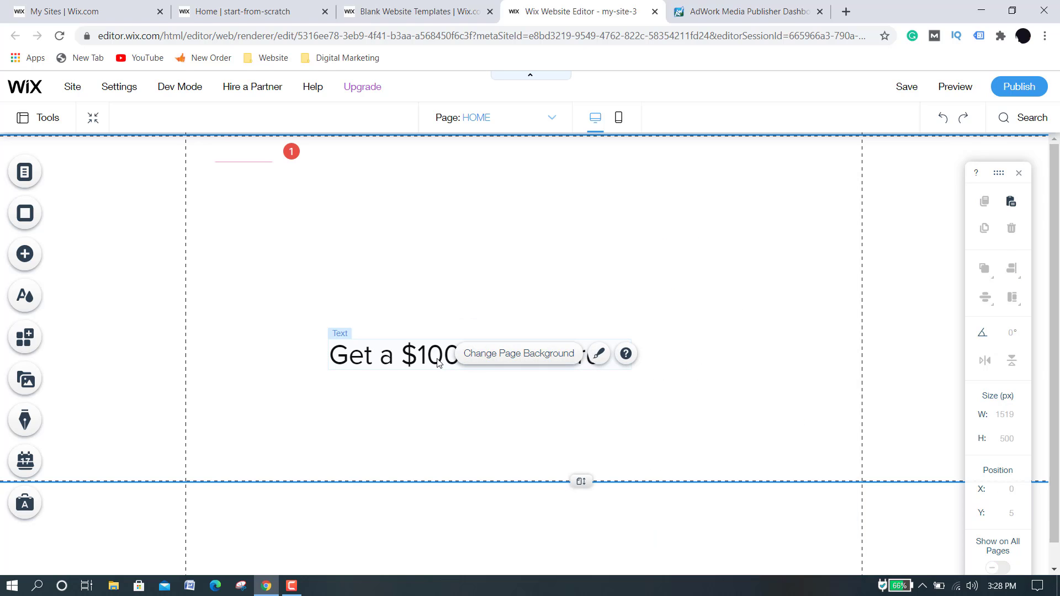
pyautogui.moveTo(438, 363); pyautogui.dragTo(459, 175)
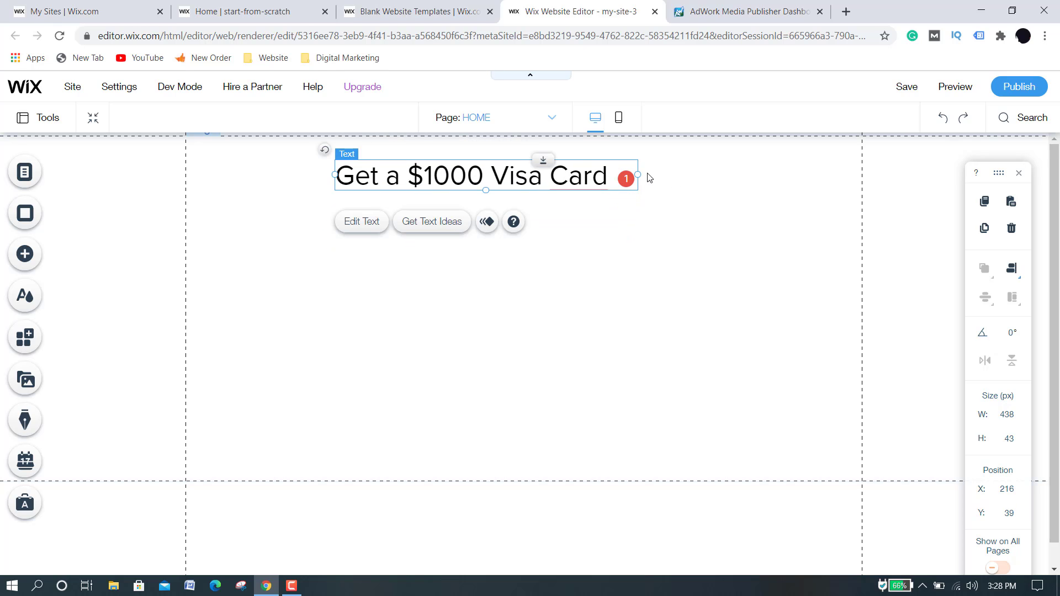
pyautogui.moveTo(639, 174); pyautogui.dragTo(688, 174)
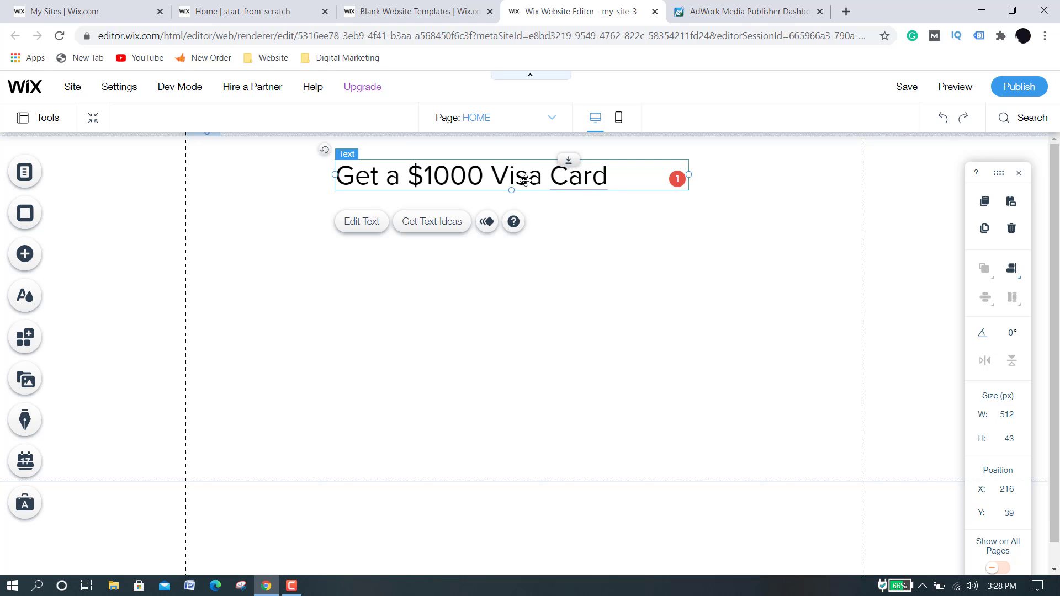
pyautogui.moveTo(526, 184); pyautogui.dragTo(526, 189)
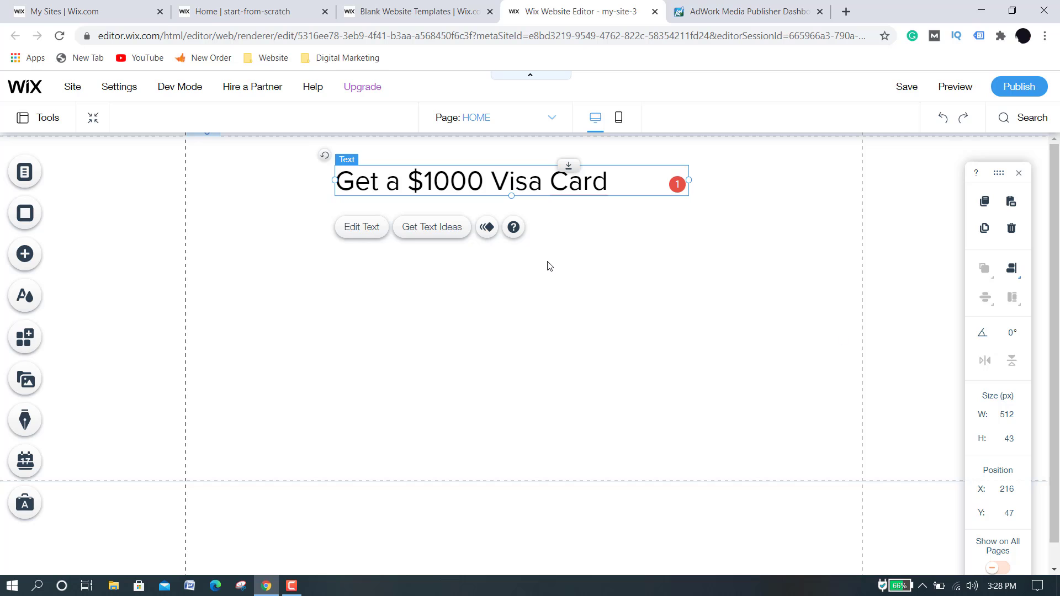
pyautogui.click(352, 228)
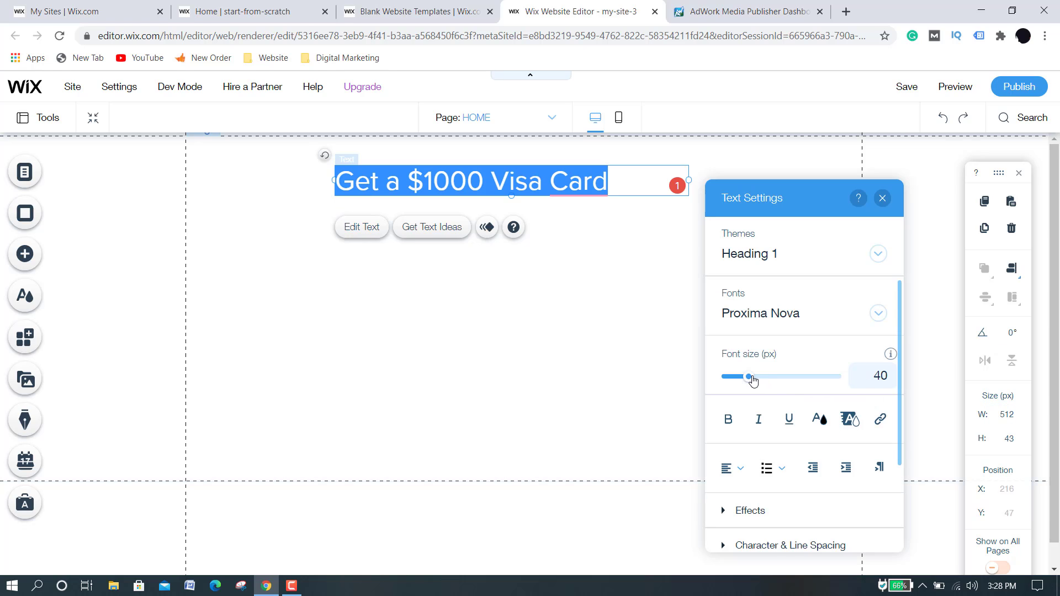
pyautogui.moveTo(751, 380); pyautogui.dragTo(755, 381)
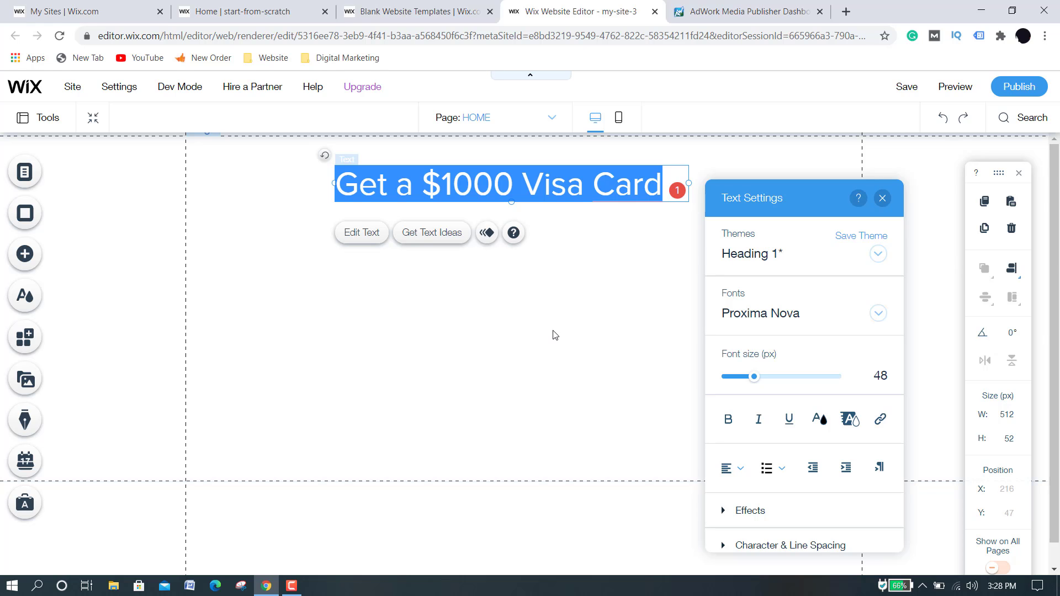
# Check the Visa Card banner's wording in AdWork Media and insert "Gift" before "Card" in the Wix heading.
pyautogui.click(713, 5)
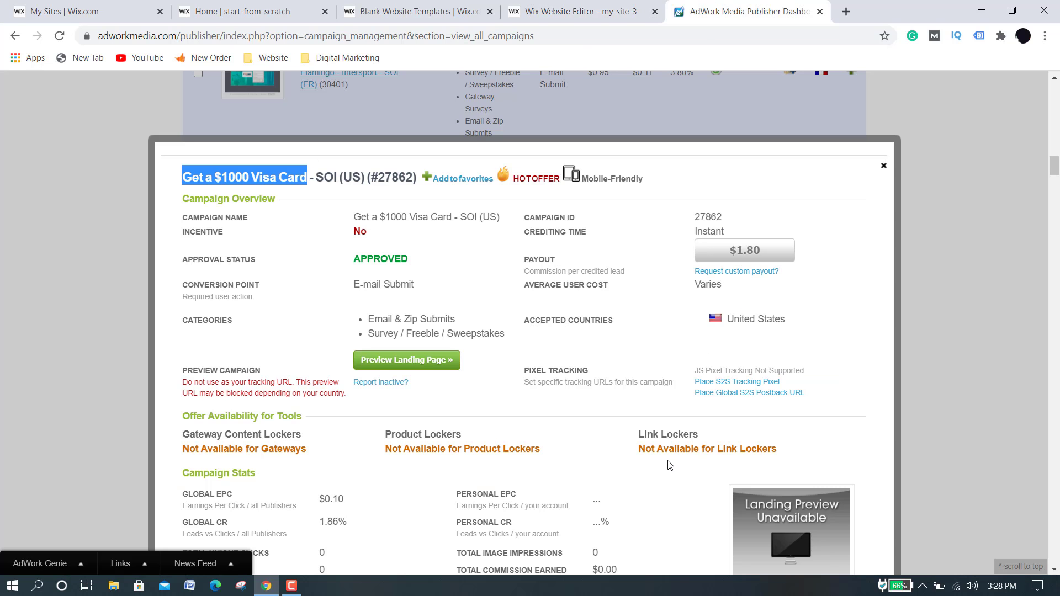
pyautogui.scroll(-2, 670, 465)
pyautogui.scroll(-18, 670, 466)
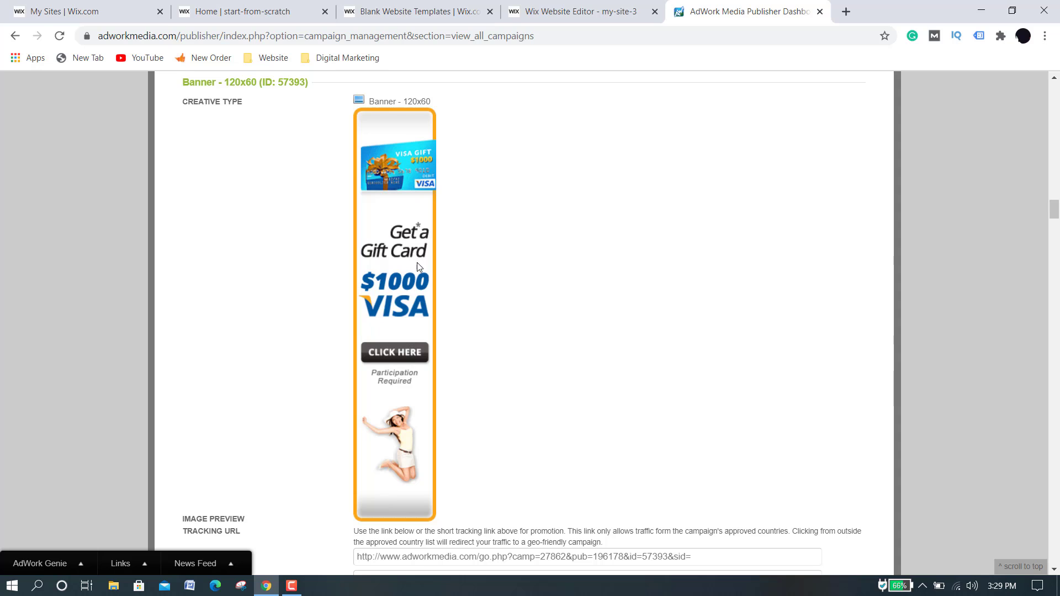
pyautogui.click(582, 8)
pyautogui.click(665, 253)
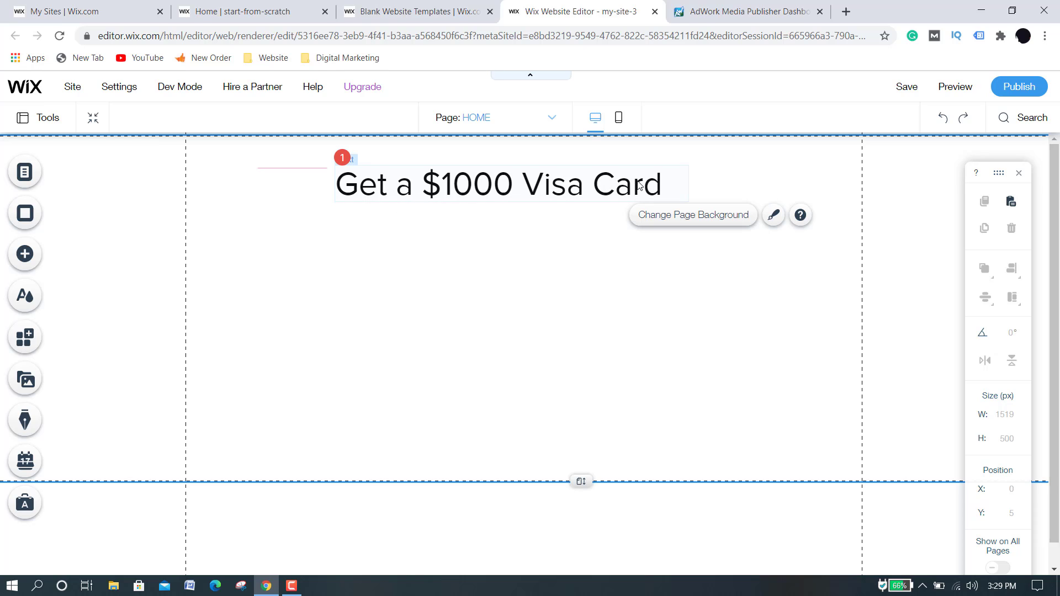
pyautogui.click(590, 190)
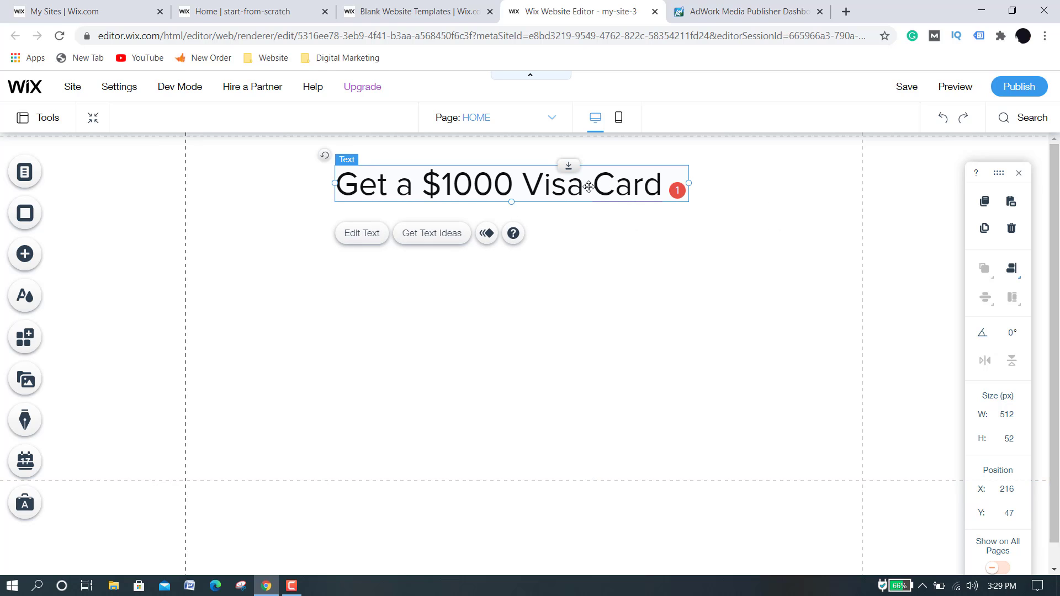
pyautogui.doubleClick(589, 186)
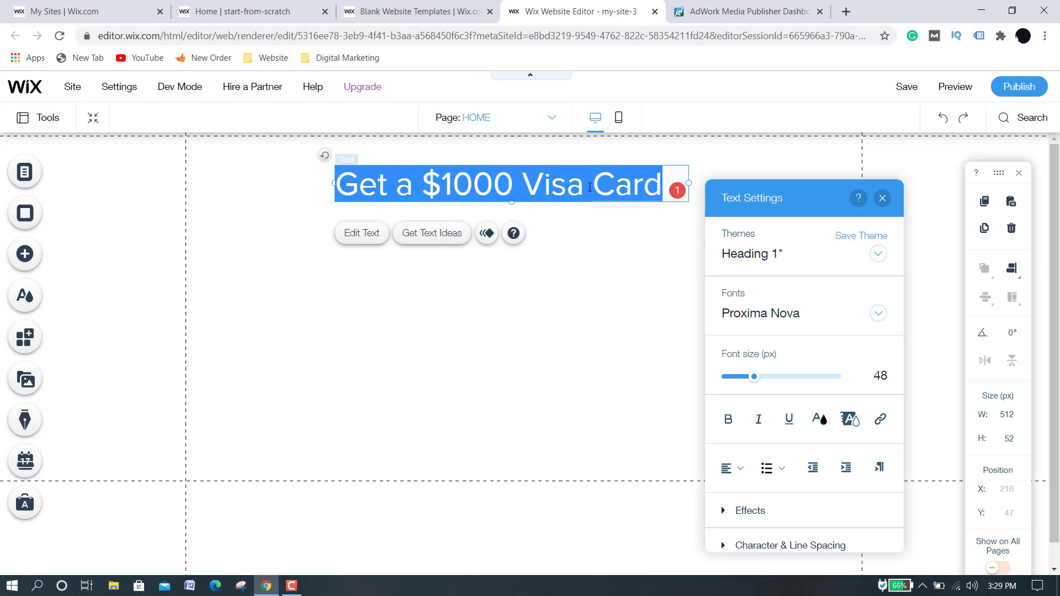
pyautogui.click(589, 186)
pyautogui.press('Left')
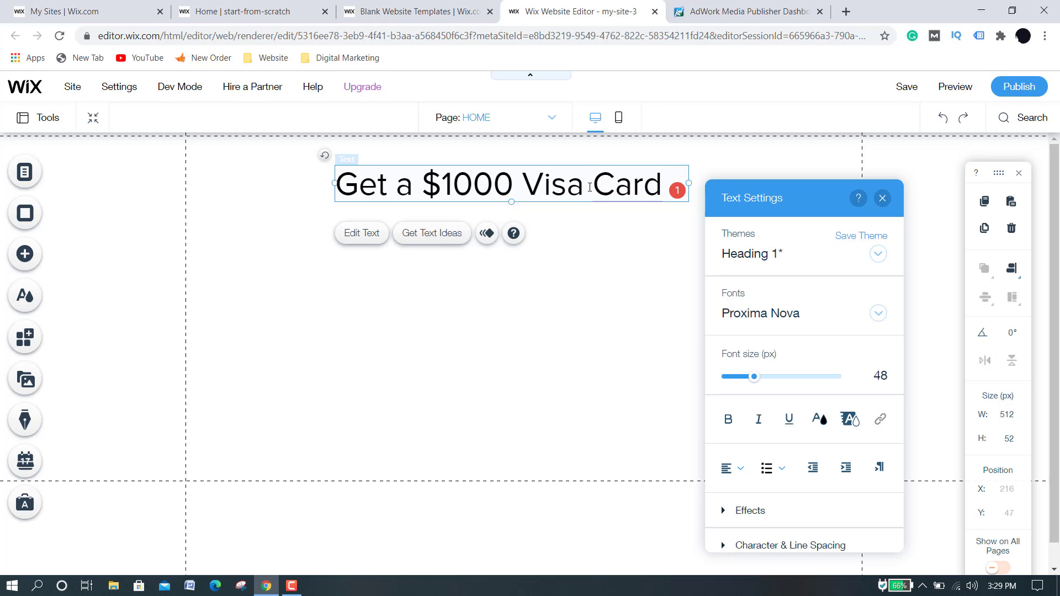
pyautogui.write('Gif')
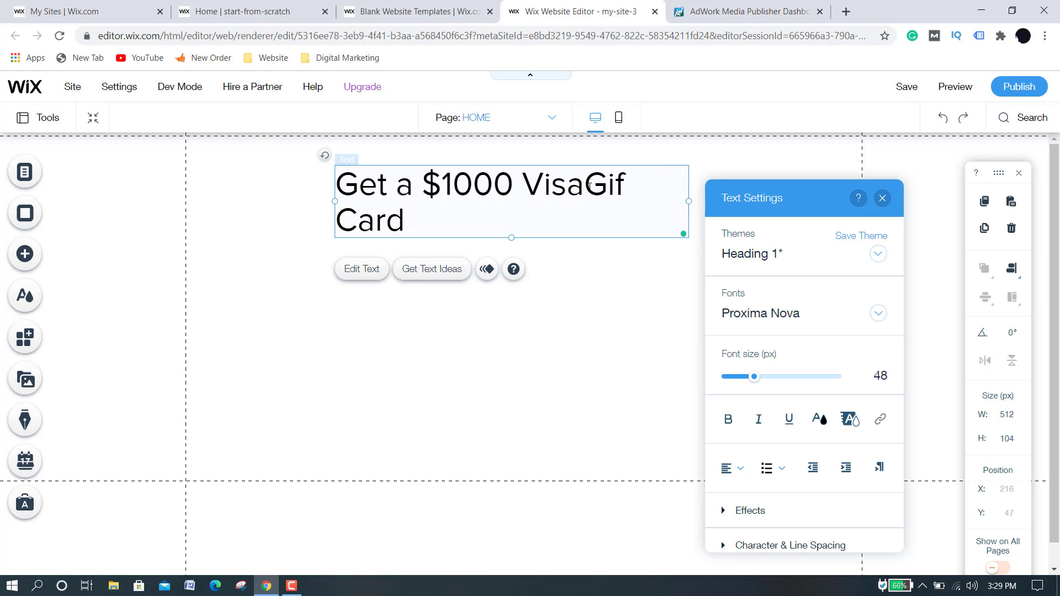
pyautogui.write('t')
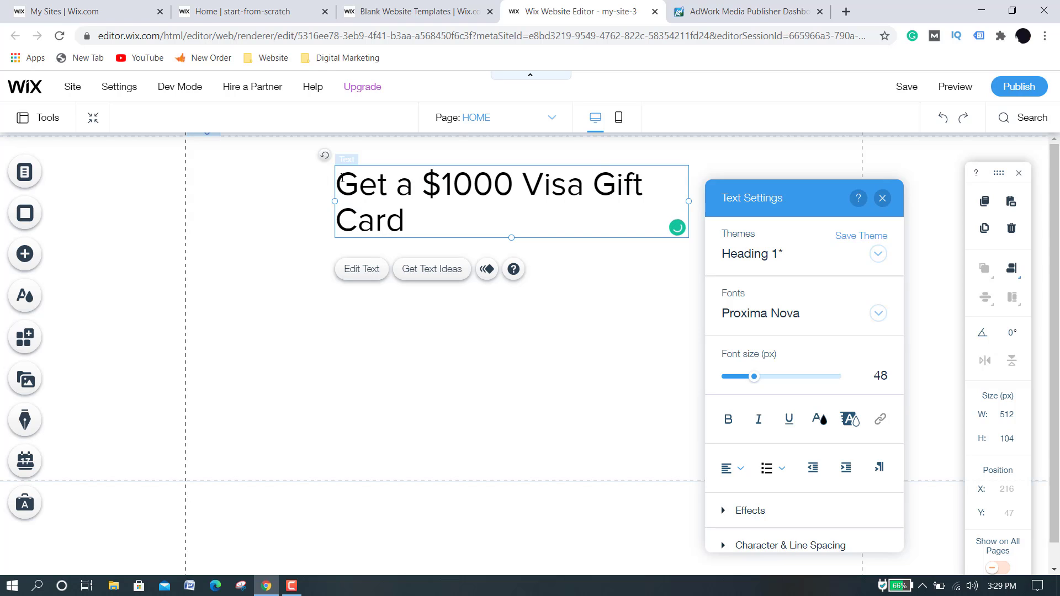
# Widen the heading's text box to about 652 px so it fits on one line and centre-align its text.
pyautogui.moveTo(333, 200); pyautogui.dragTo(238, 199)
pyautogui.click(557, 307)
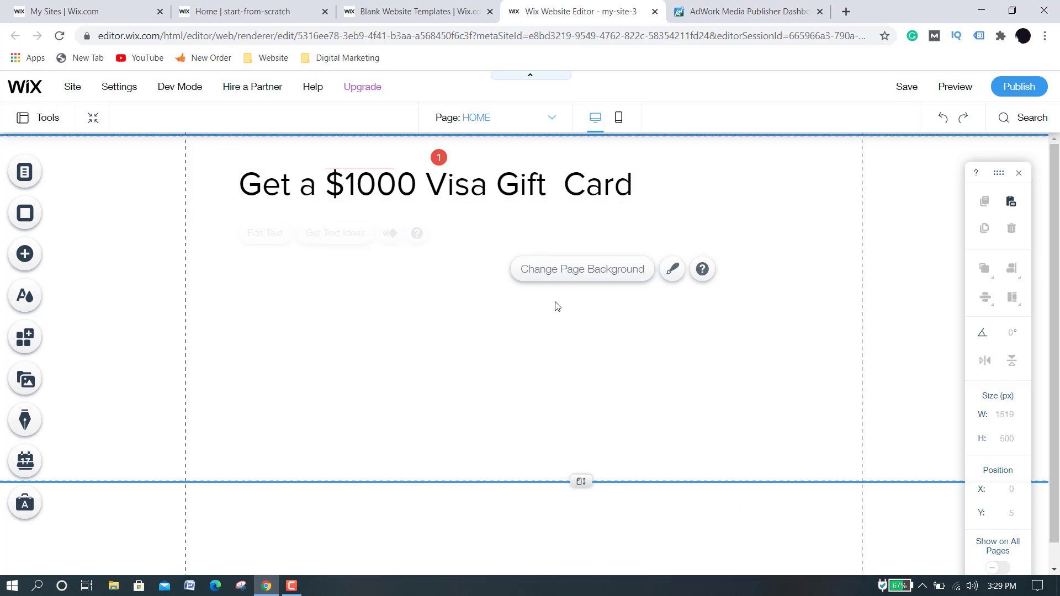
pyautogui.click(454, 192)
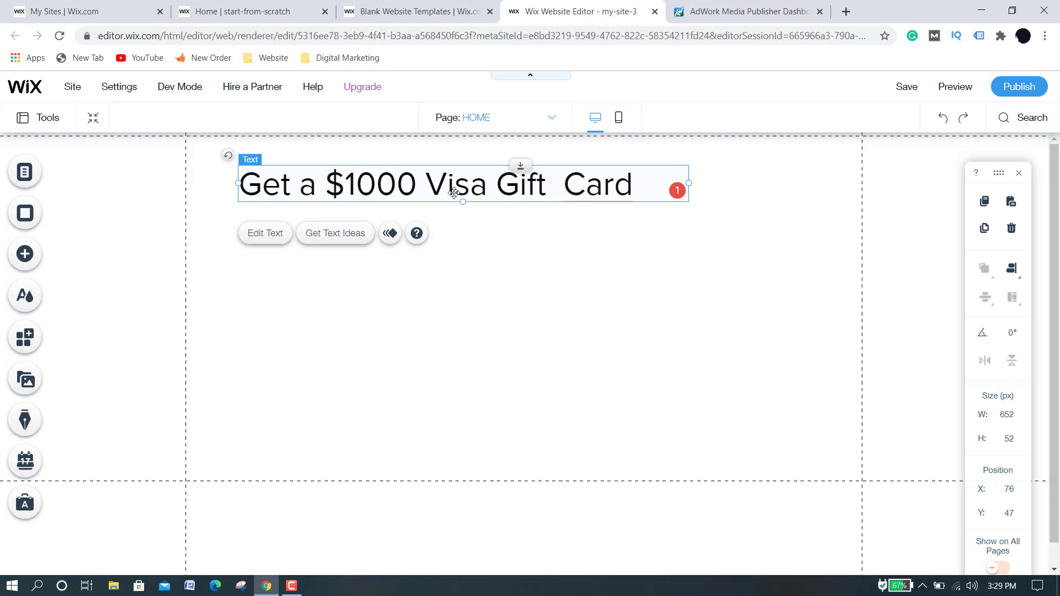
pyautogui.click(270, 234)
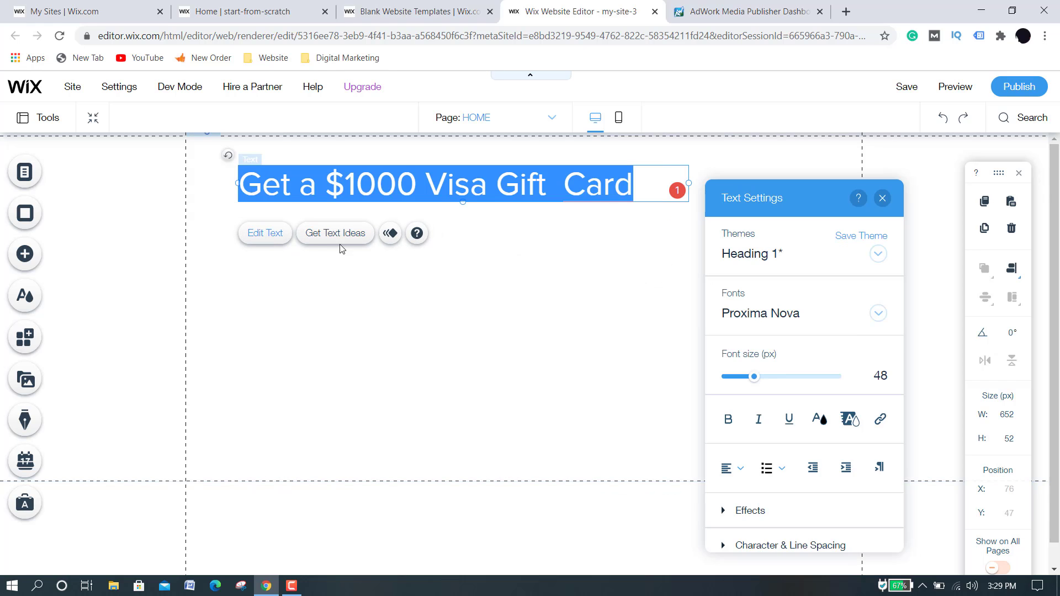
pyautogui.click(740, 471)
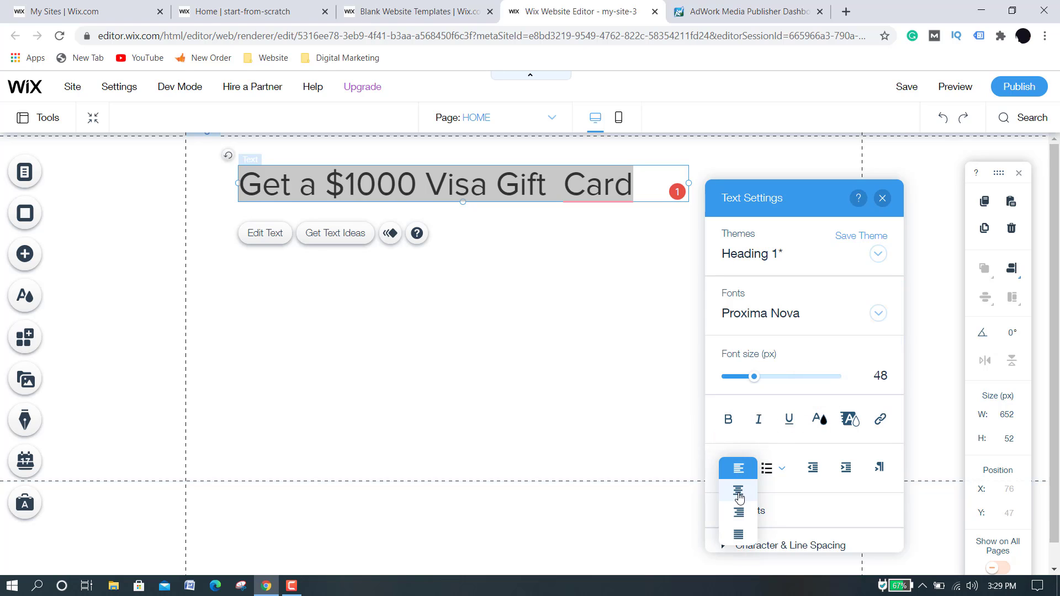
pyautogui.click(740, 491)
pyautogui.click(584, 421)
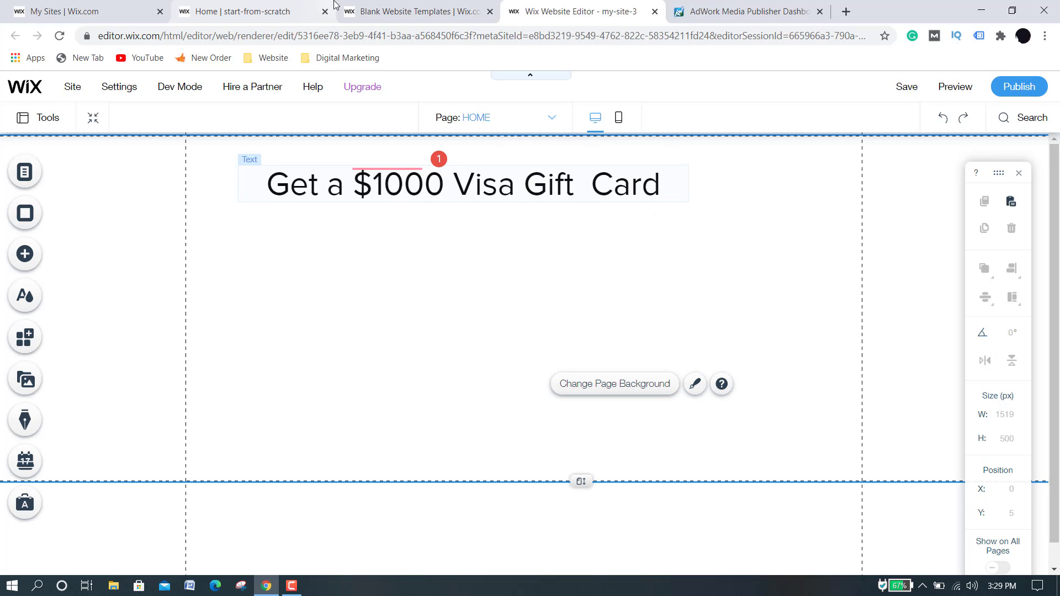
pyautogui.click(483, 187)
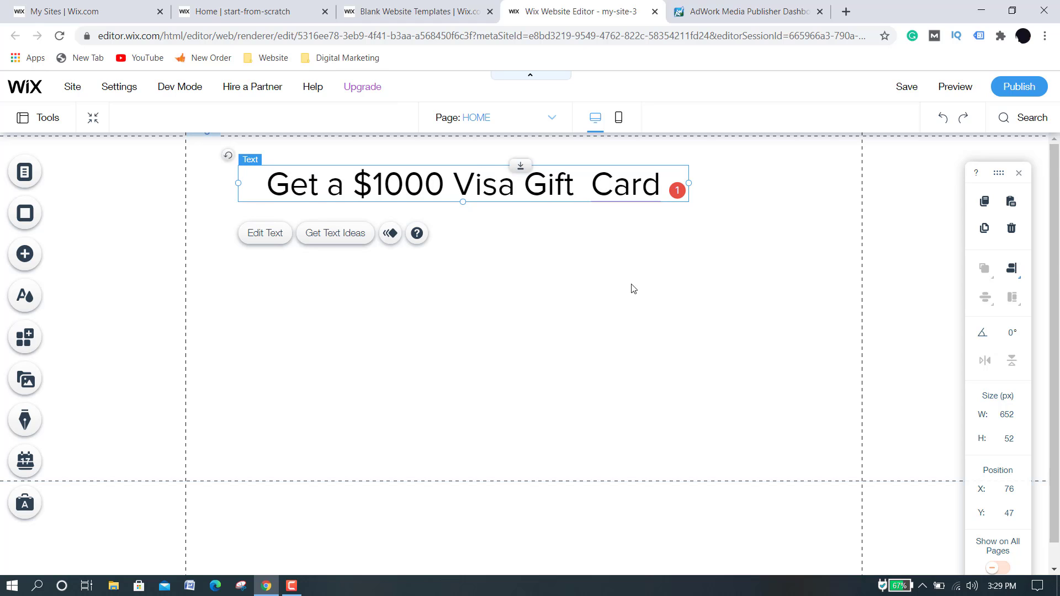
pyautogui.click(426, 287)
pyautogui.click(397, 6)
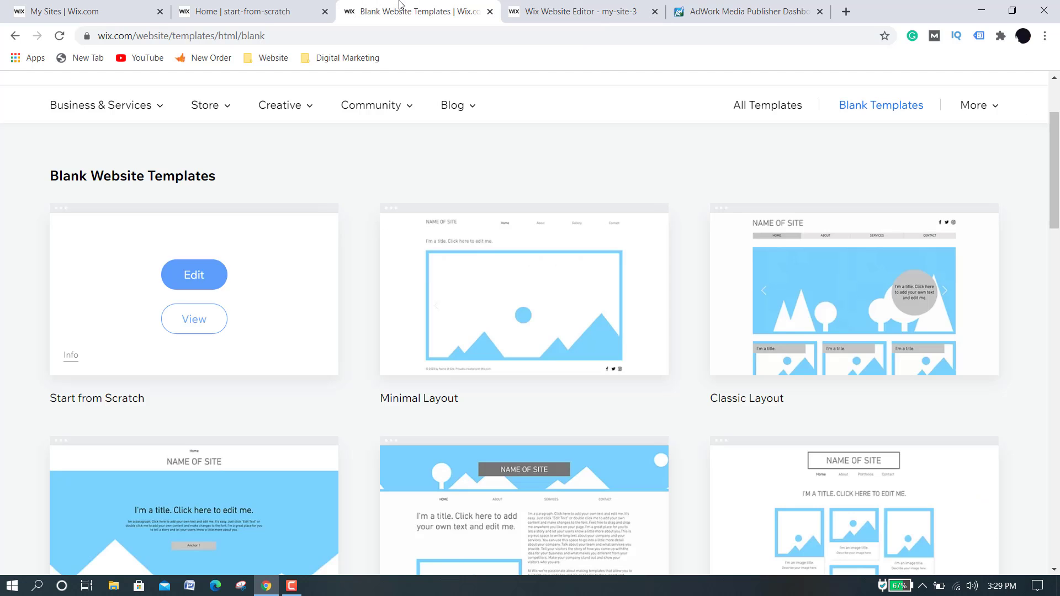
# Copy the "(Warning: 92% of People Are Not Able To Watch This To Very End)" line from the example site and return to the Wix editor.
pyautogui.click(180, 6)
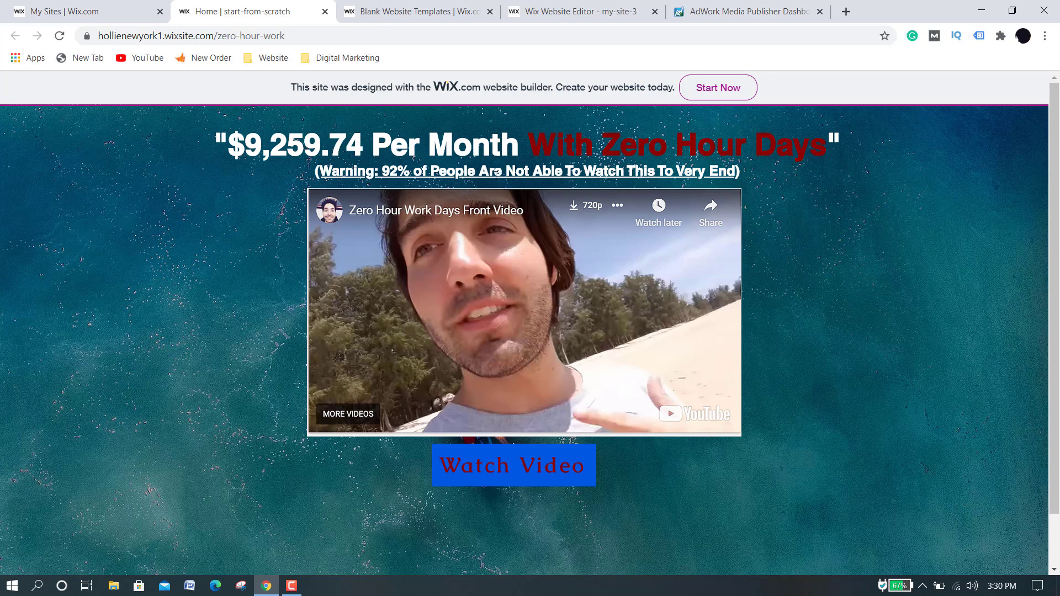
pyautogui.moveTo(505, 188); pyautogui.dragTo(308, 175)
pyautogui.hotkey('ctrl', 'c')
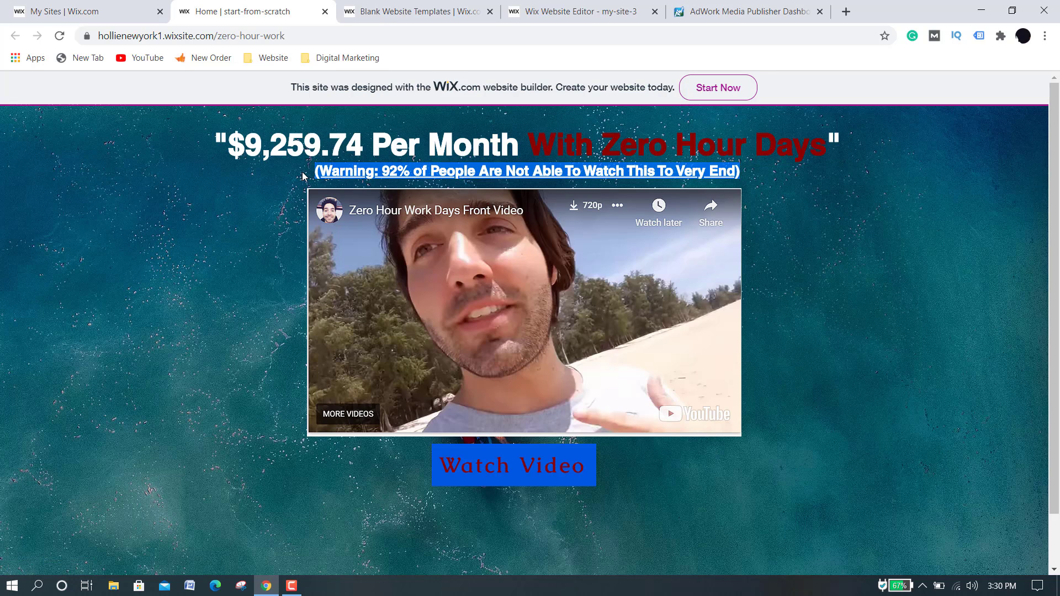
pyautogui.click(578, 6)
pyautogui.click(490, 11)
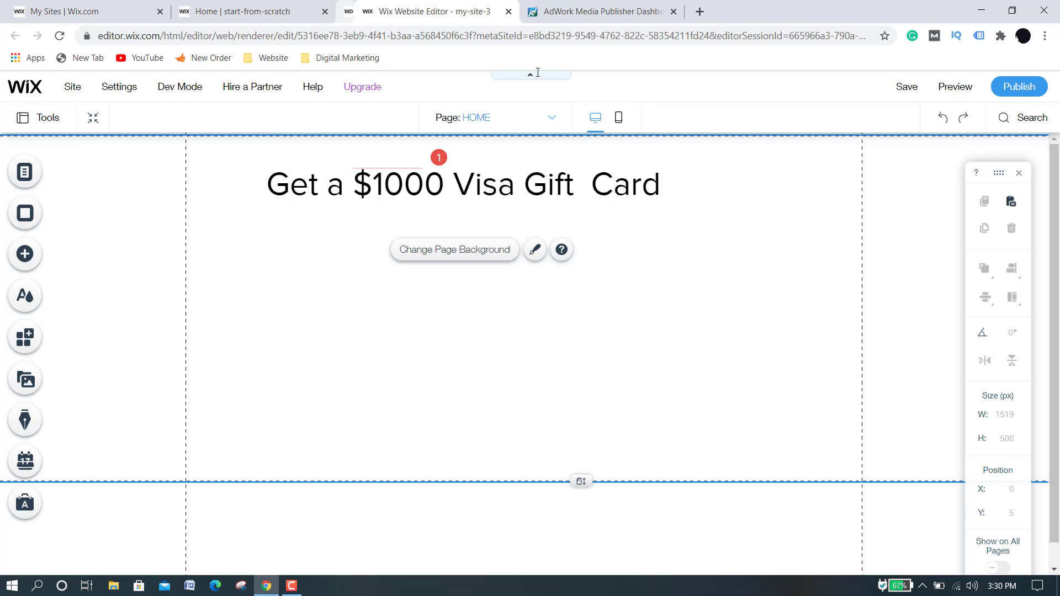
# Move the heading to about X 94, Y 28 and place a duplicate of it directly below, at about Y 109.
pyautogui.click(495, 175)
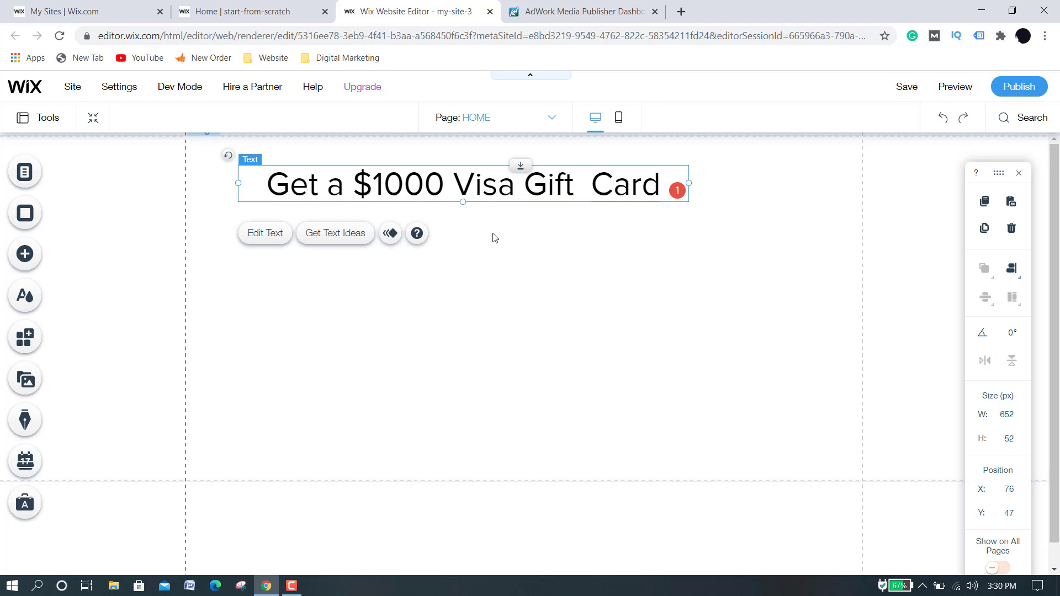
pyautogui.moveTo(474, 183)
pyautogui.mouseDown()
pyautogui.moveTo(476, 226)
pyautogui.moveTo(487, 170)
pyautogui.mouseUp()
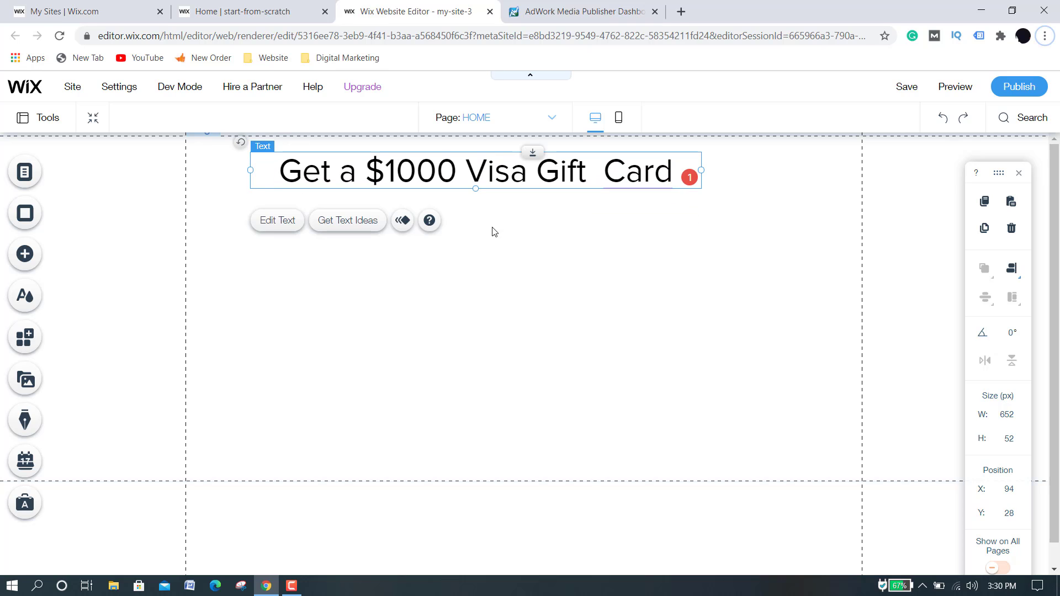
pyautogui.click(493, 232)
pyautogui.click(498, 162)
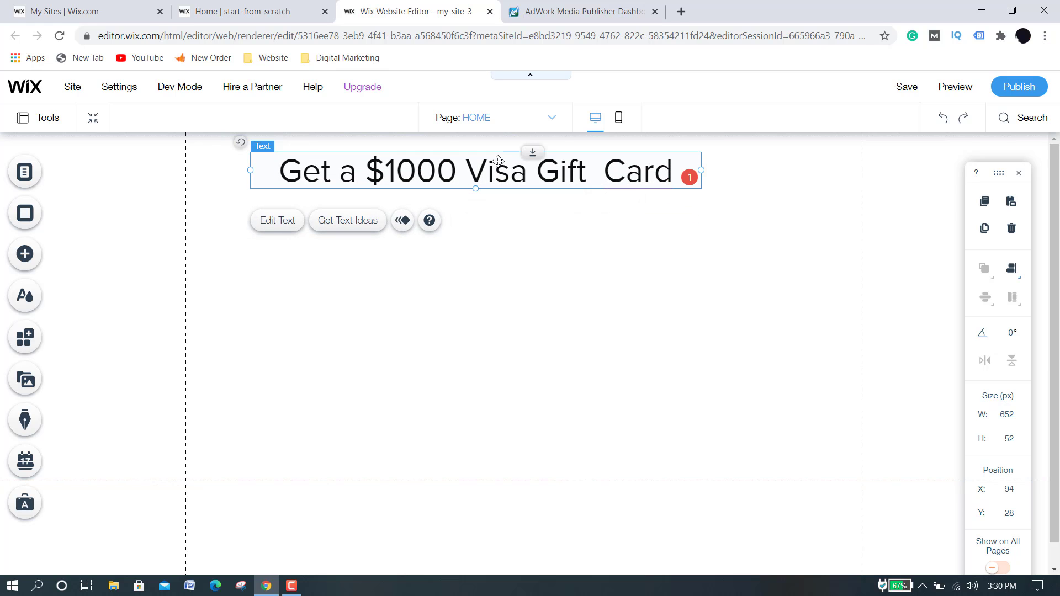
pyautogui.moveTo(498, 161); pyautogui.dragTo(501, 217)
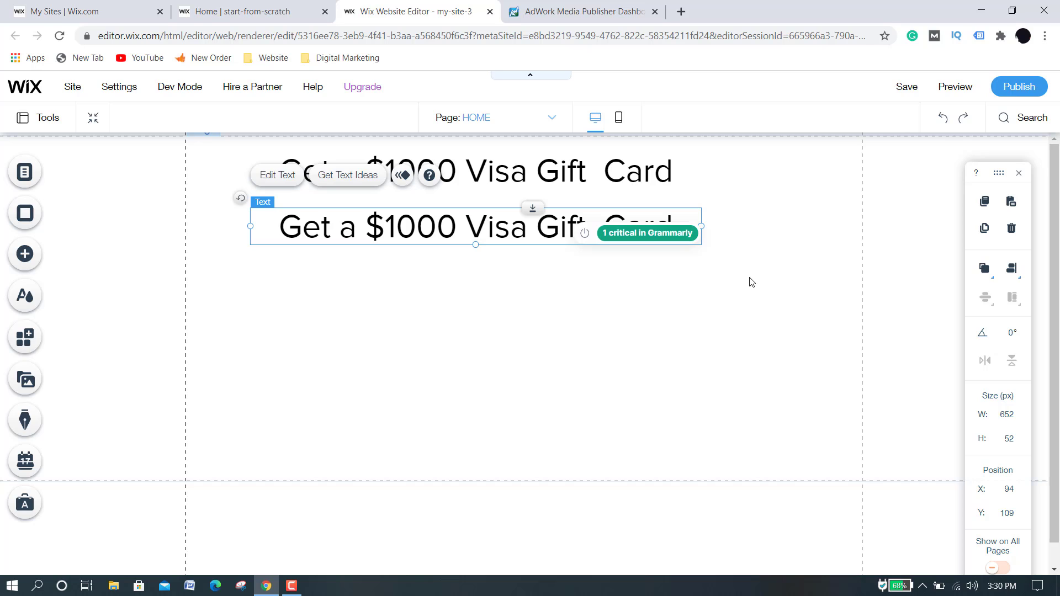
# Set the duplicate heading's font size to 25 px and replace its text with the copied warning line.
pyautogui.doubleClick(561, 228)
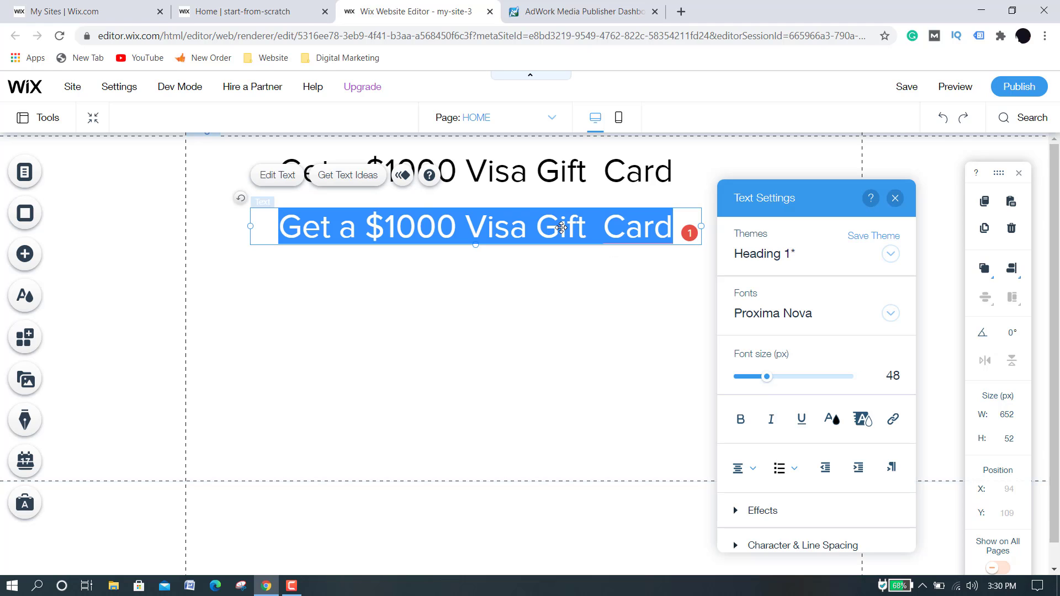
pyautogui.moveTo(767, 381); pyautogui.dragTo(752, 381)
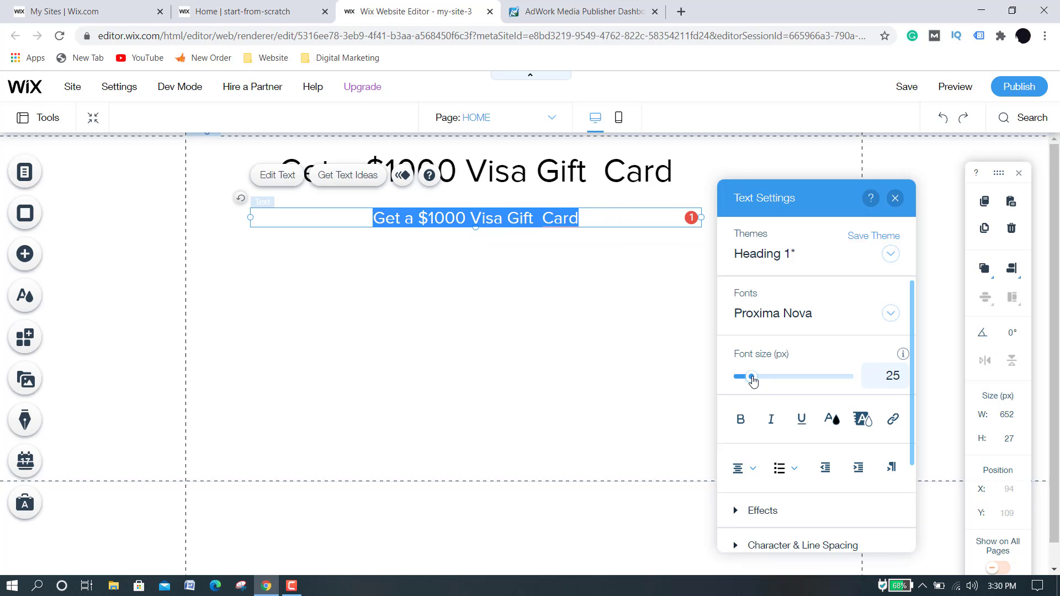
pyautogui.hotkey('ctrl', 'v')
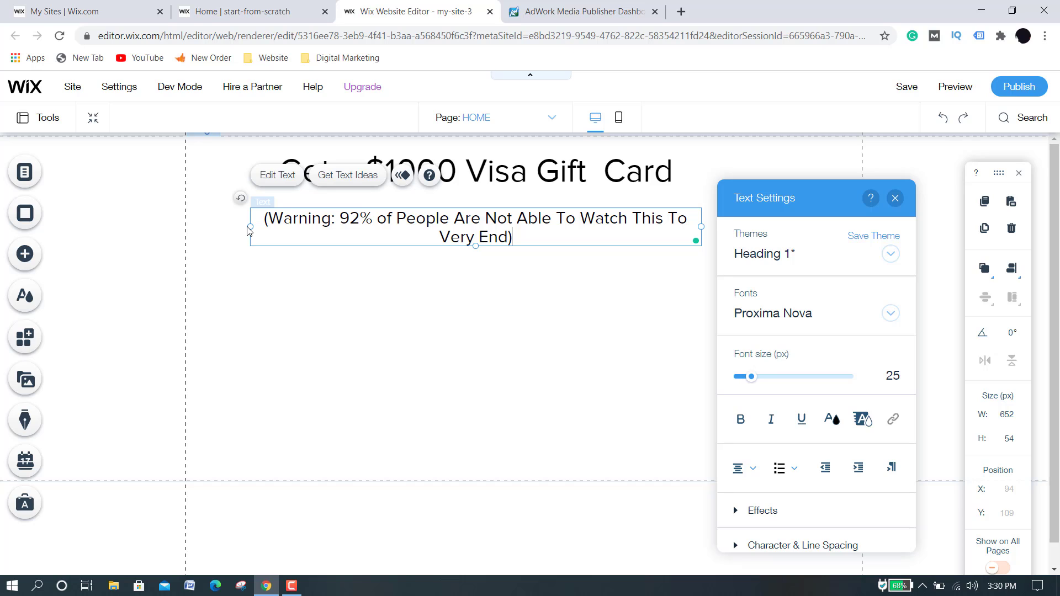
# Widen the warning line's text box on both sides to about 788 px so it fits on one line.
pyautogui.moveTo(249, 227); pyautogui.dragTo(203, 226)
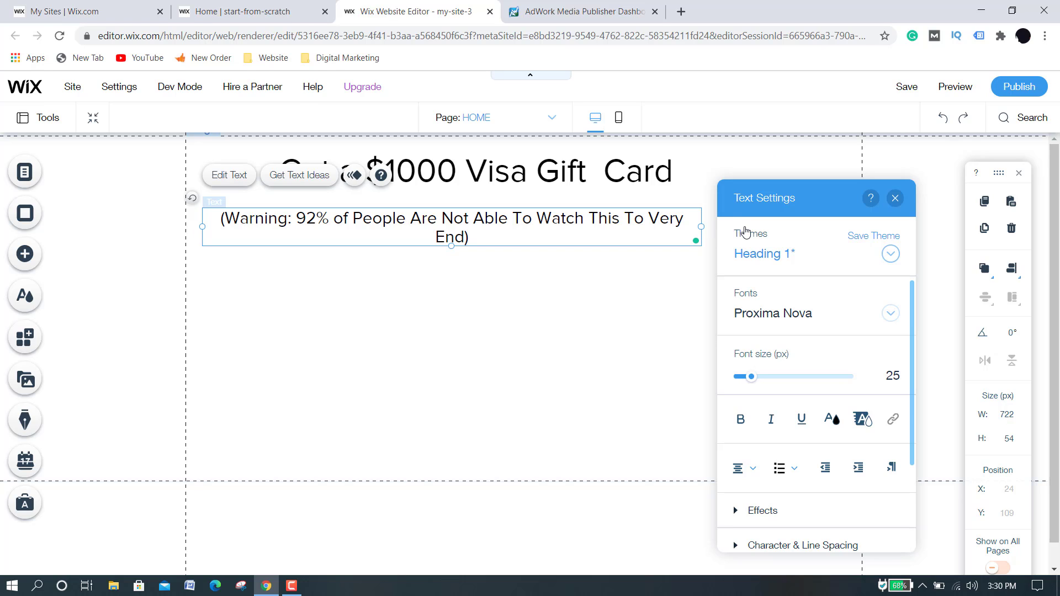
pyautogui.moveTo(701, 226); pyautogui.dragTo(747, 219)
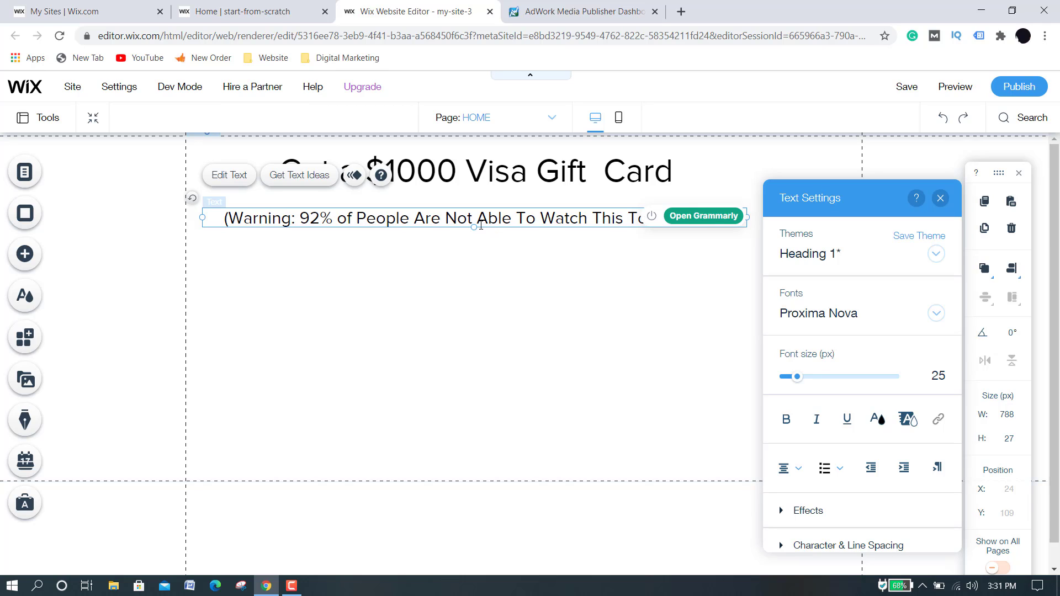
pyautogui.moveTo(797, 378); pyautogui.dragTo(792, 381)
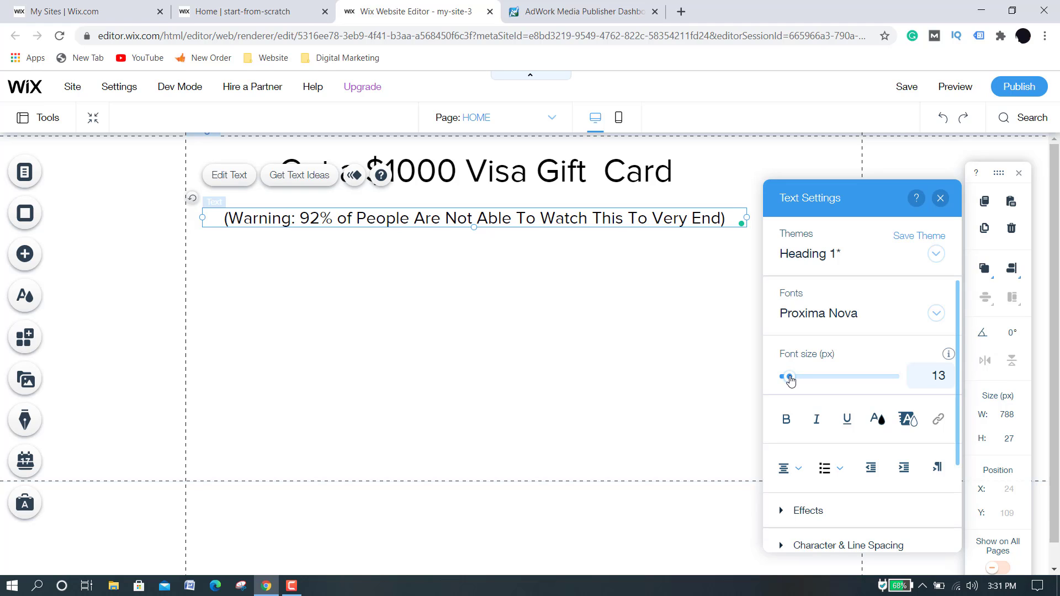
pyautogui.click(655, 341)
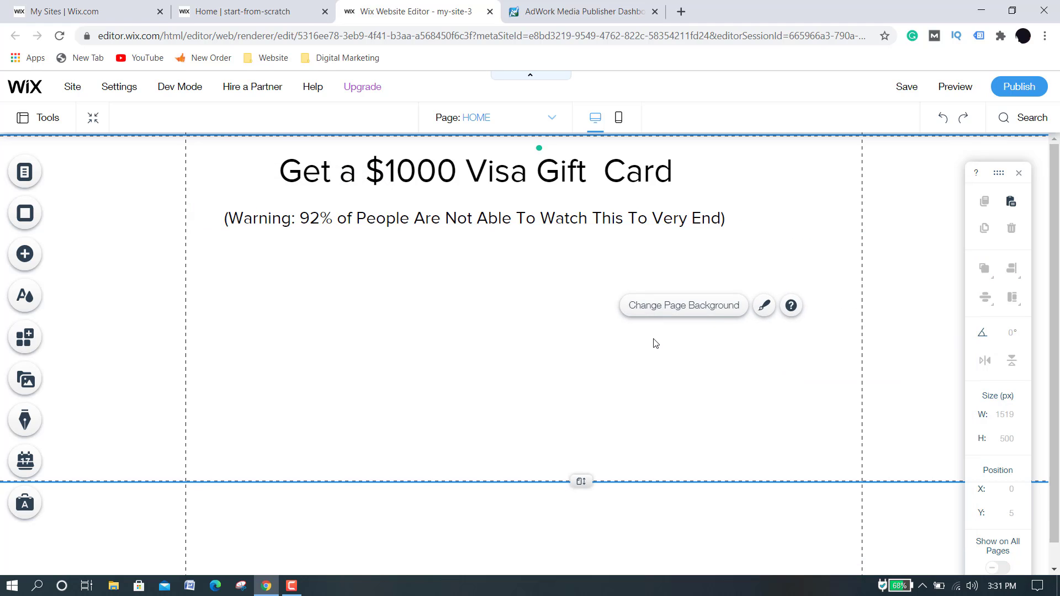
# Move the warning line up close beneath the heading and style it as Heading 2 at 17 px.
pyautogui.click(434, 218)
pyautogui.moveTo(434, 218); pyautogui.dragTo(455, 197)
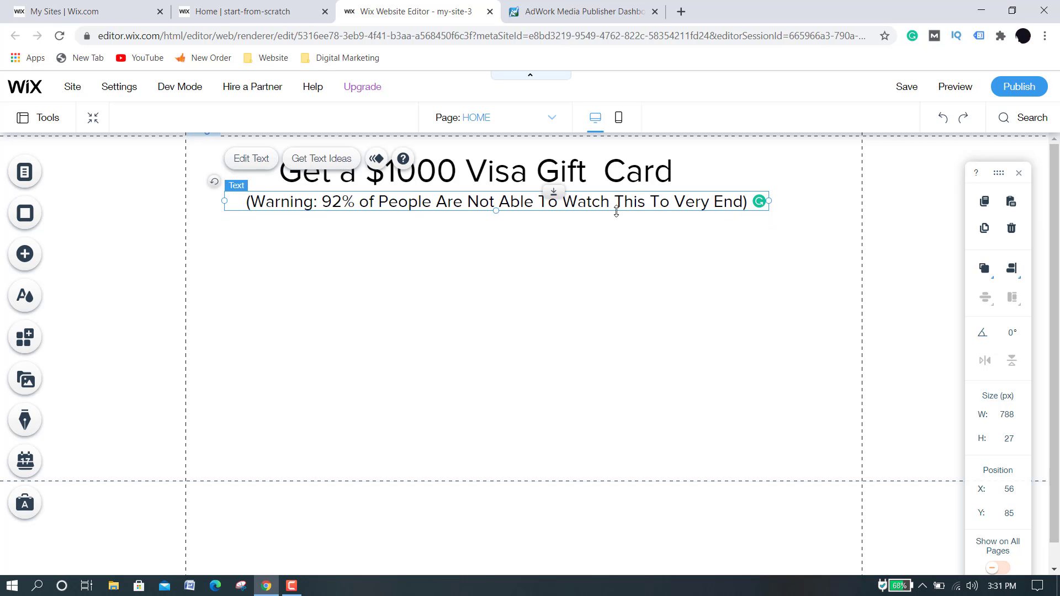
pyautogui.click(246, 160)
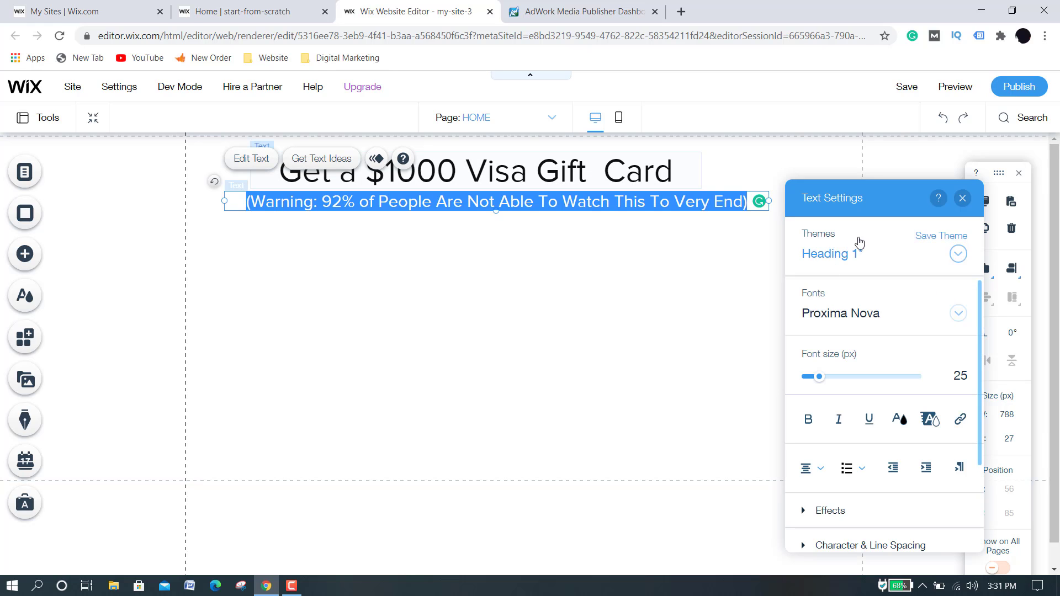
pyautogui.click(959, 254)
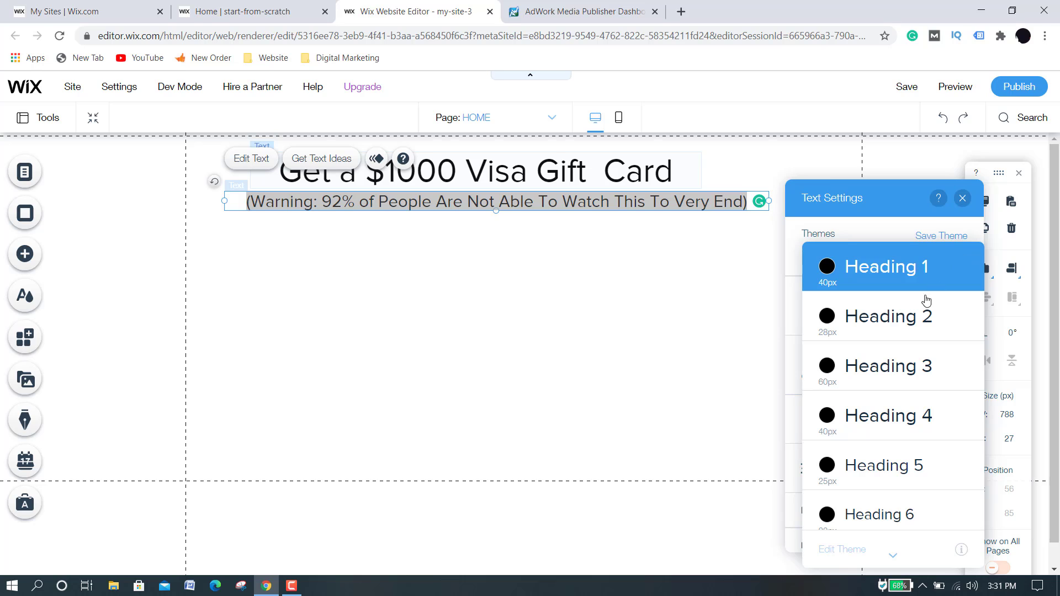
pyautogui.click(912, 317)
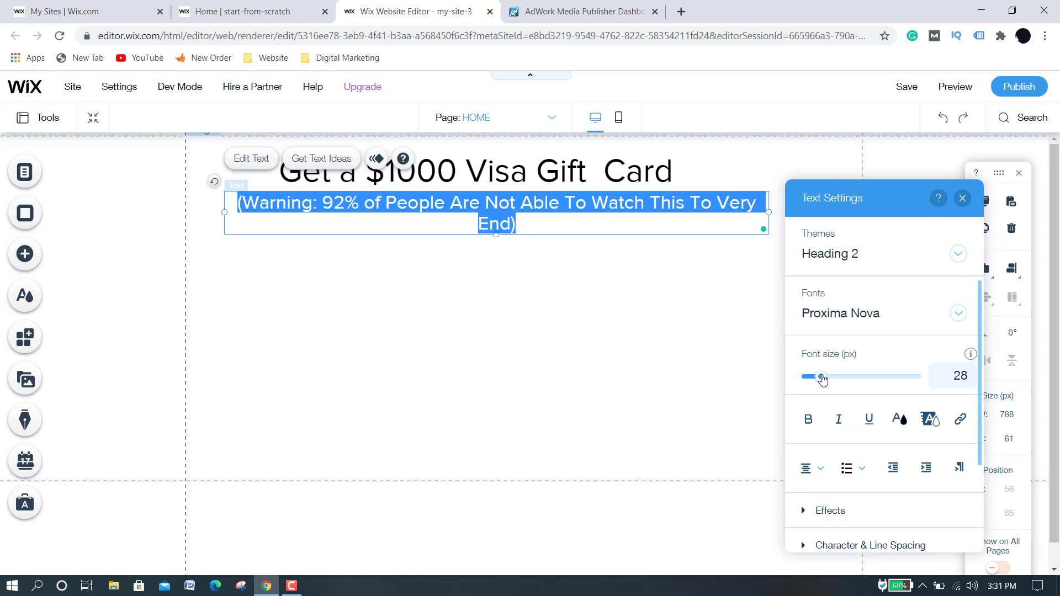
pyautogui.moveTo(822, 379); pyautogui.dragTo(815, 380)
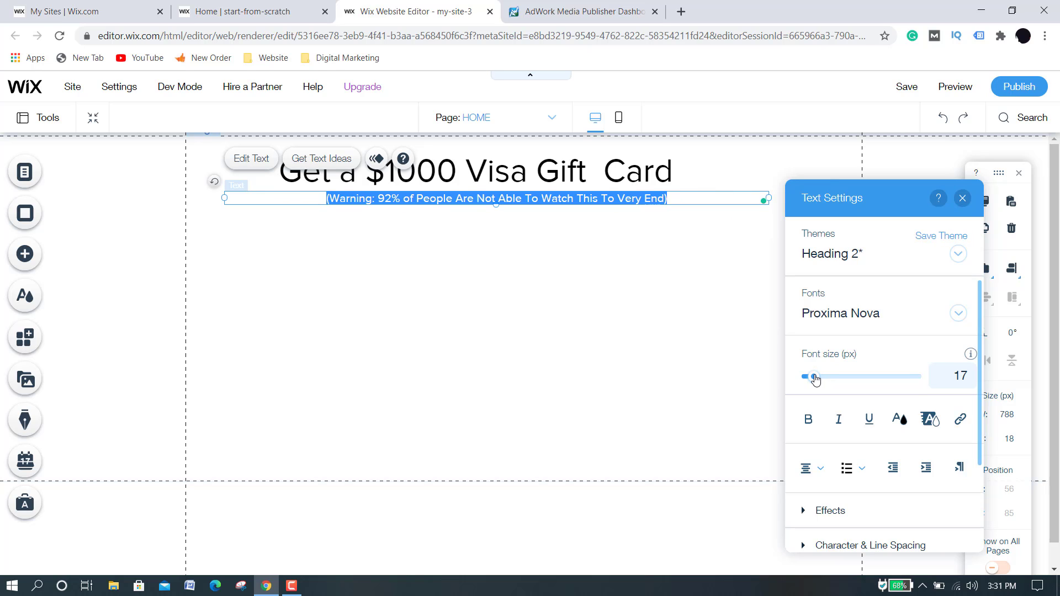
pyautogui.click(712, 360)
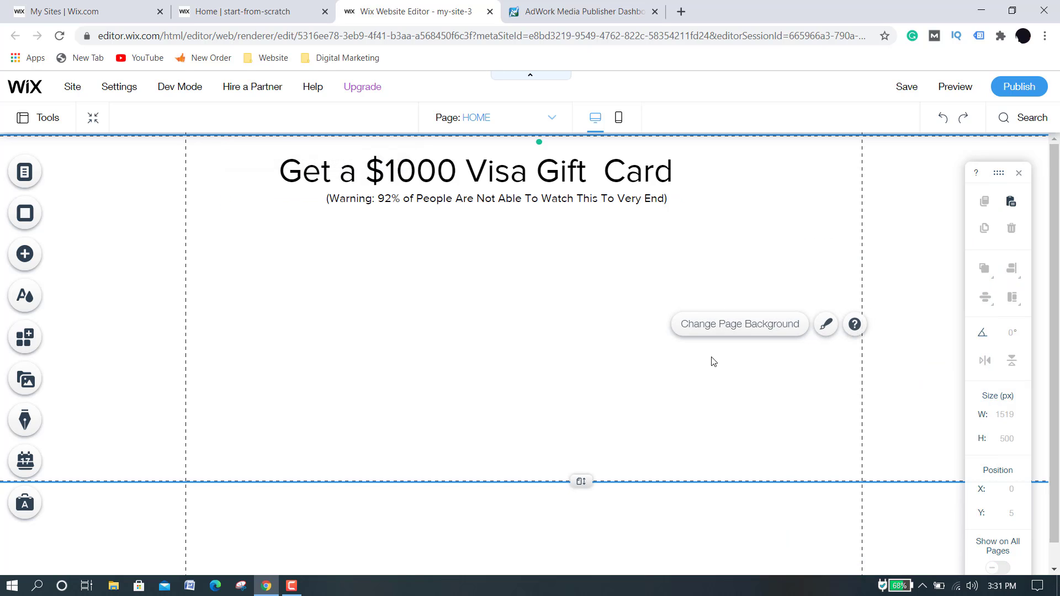
# Shift the main heading to about X 111, Y 33 so it sits centred just above the warning line.
pyautogui.click(495, 177)
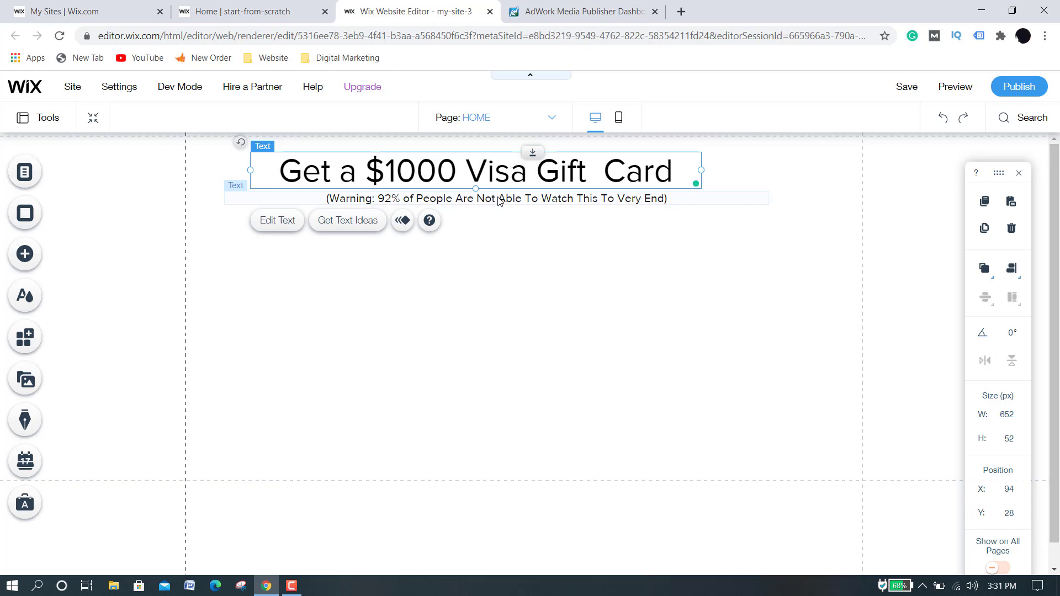
pyautogui.click(497, 198)
pyautogui.click(488, 170)
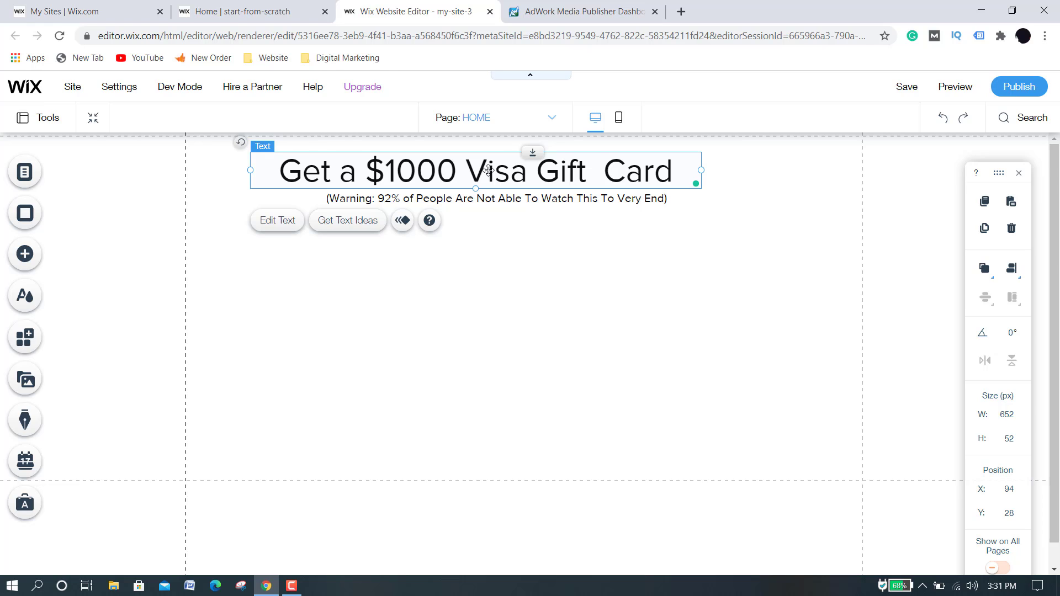
pyautogui.moveTo(488, 170); pyautogui.dragTo(499, 174)
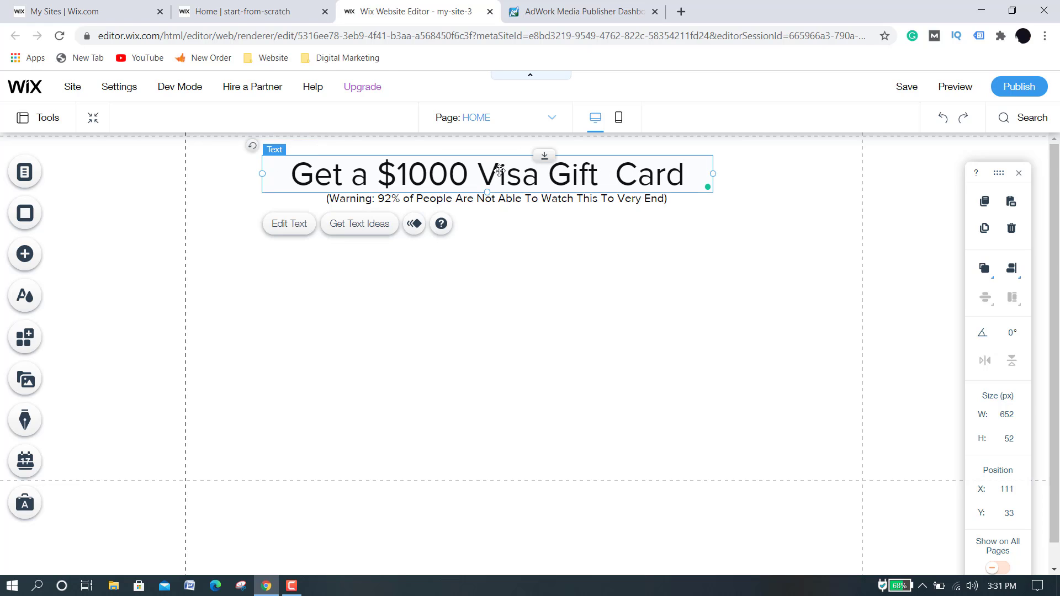
pyautogui.click(523, 255)
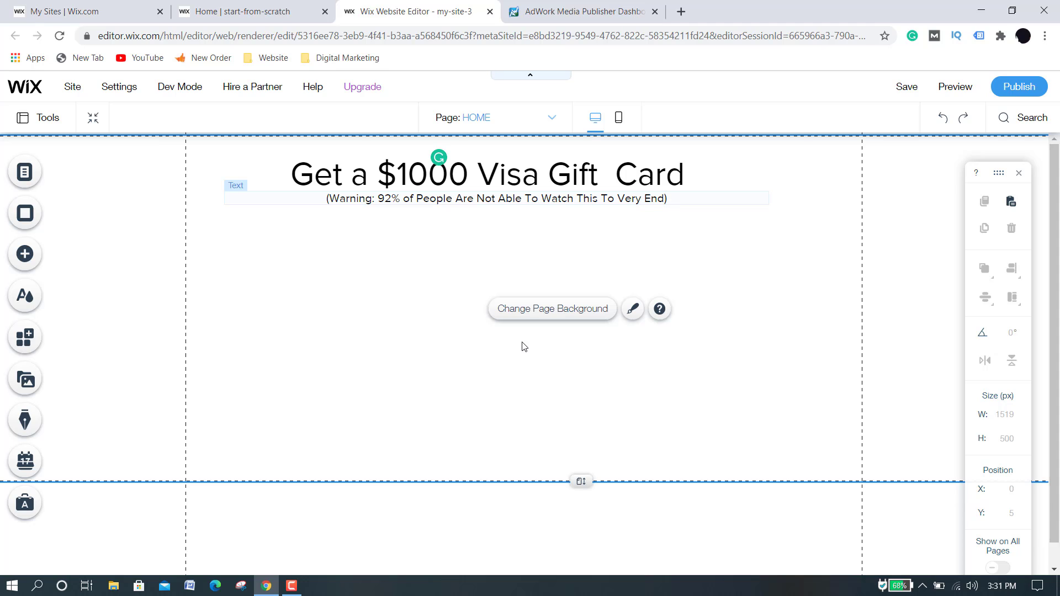
# Check the example site's layout and the offer name in AdWork Media, and search Google for "Get a $1000 Visa Card" in a new browser tab.
pyautogui.click(239, 7)
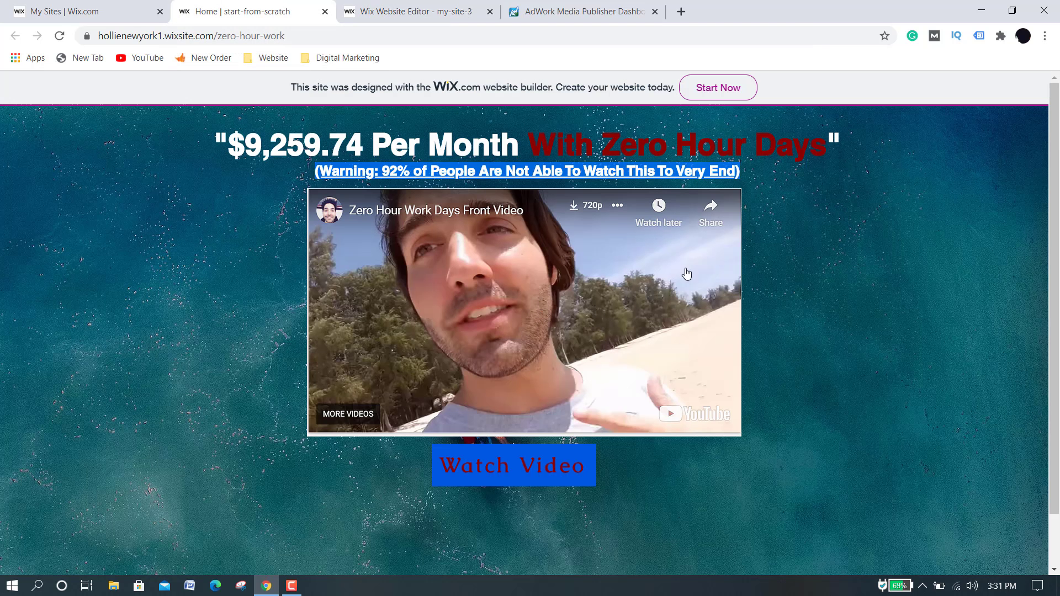
pyautogui.click(540, 6)
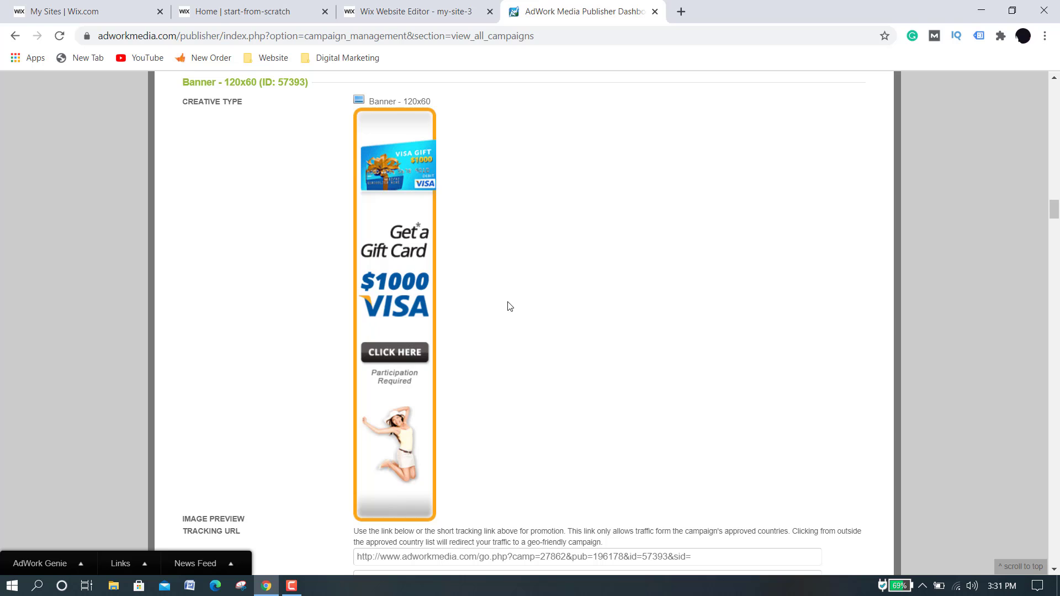
pyautogui.scroll(10, 507, 306)
pyautogui.scroll(15, 509, 307)
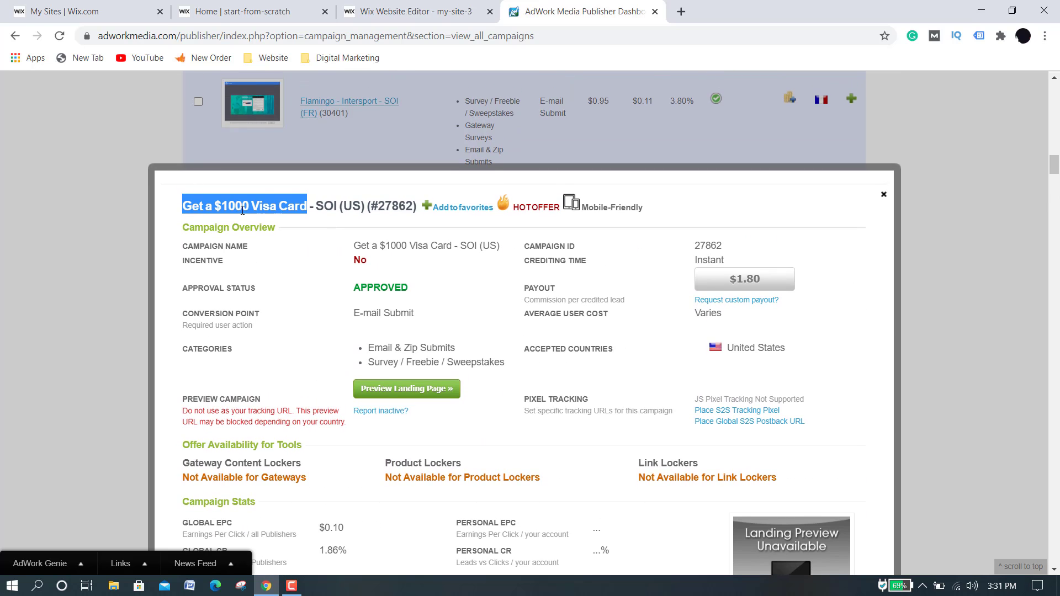
pyautogui.click(220, 209)
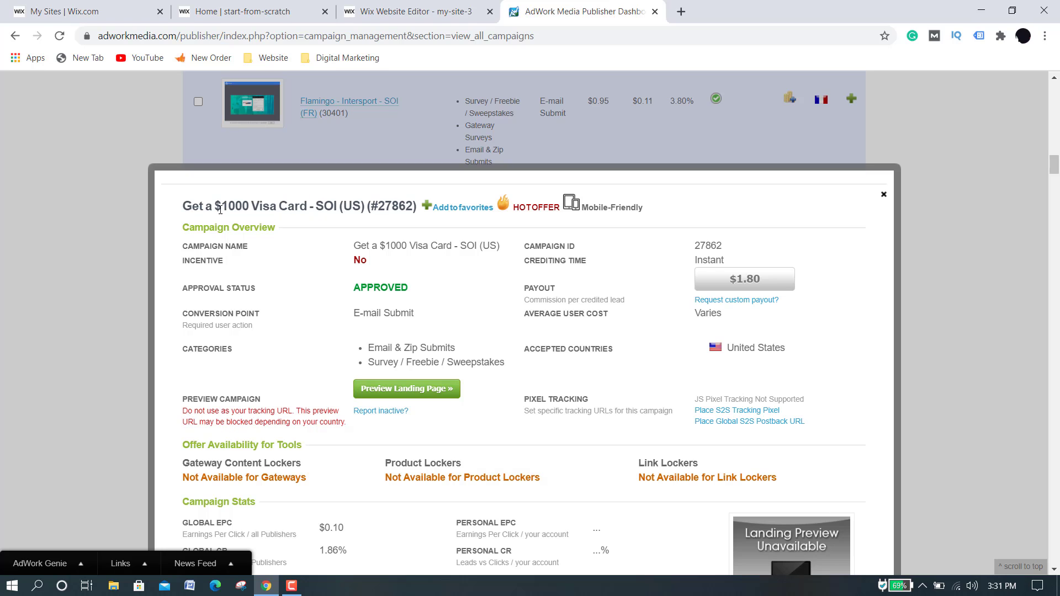
pyautogui.click(682, 12)
pyautogui.write('Get a $1000 Visa Card')
pyautogui.press('Return')
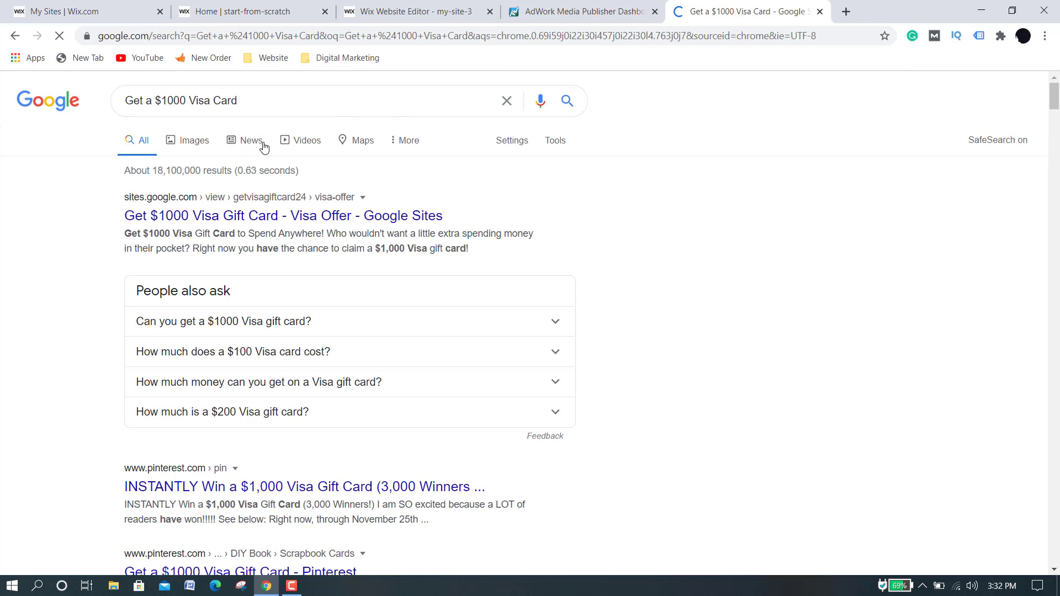
# Browse the Google video results for "Get a $1000 Visa Card" to look for a video that suits the landing page.
pyautogui.click(293, 144)
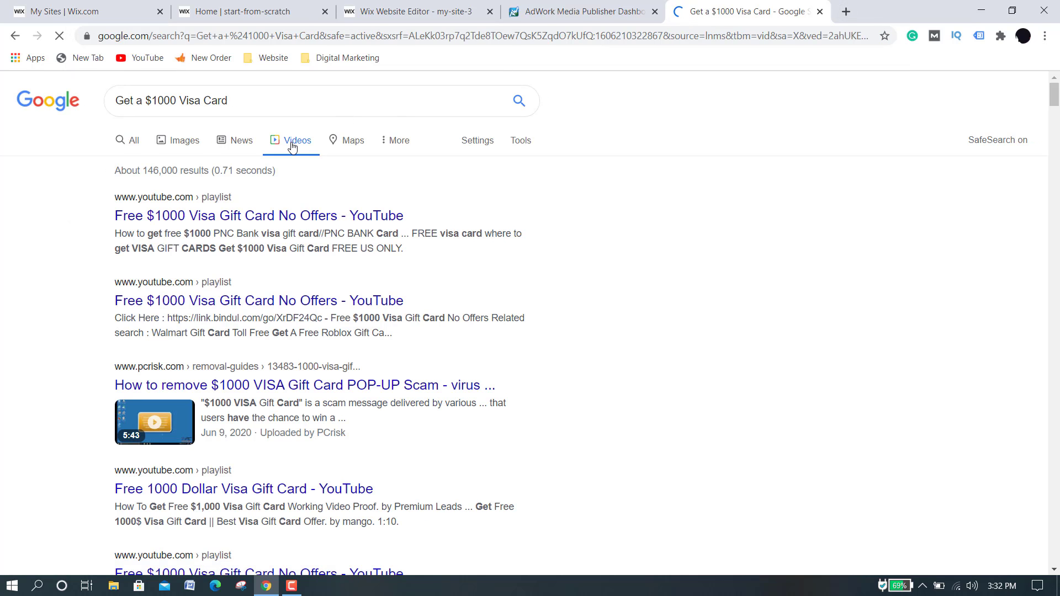
pyautogui.scroll(-11, 292, 146)
pyautogui.scroll(-5, 292, 148)
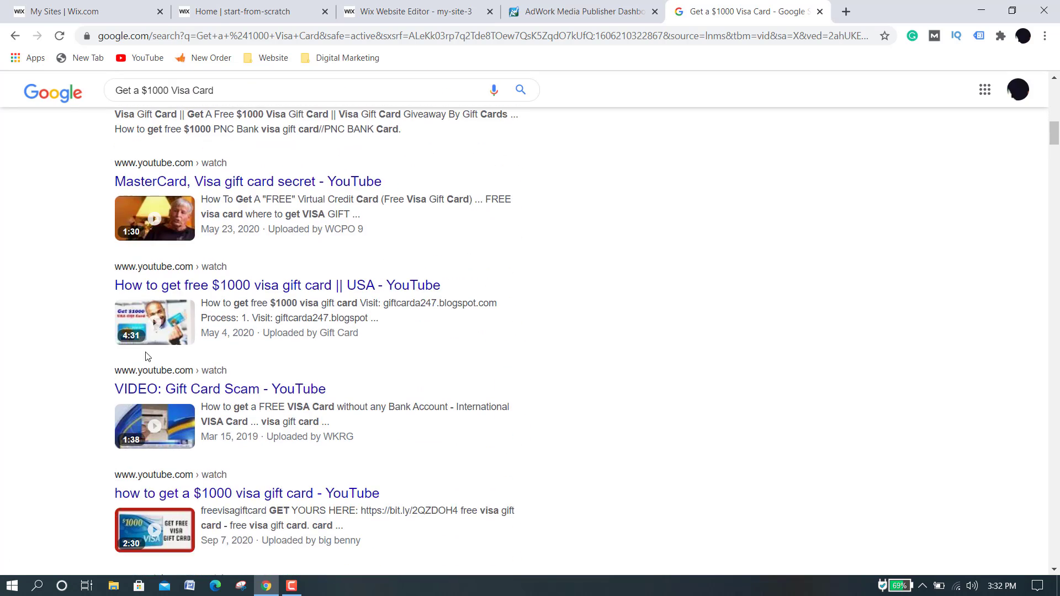
pyautogui.scroll(-4, 155, 334)
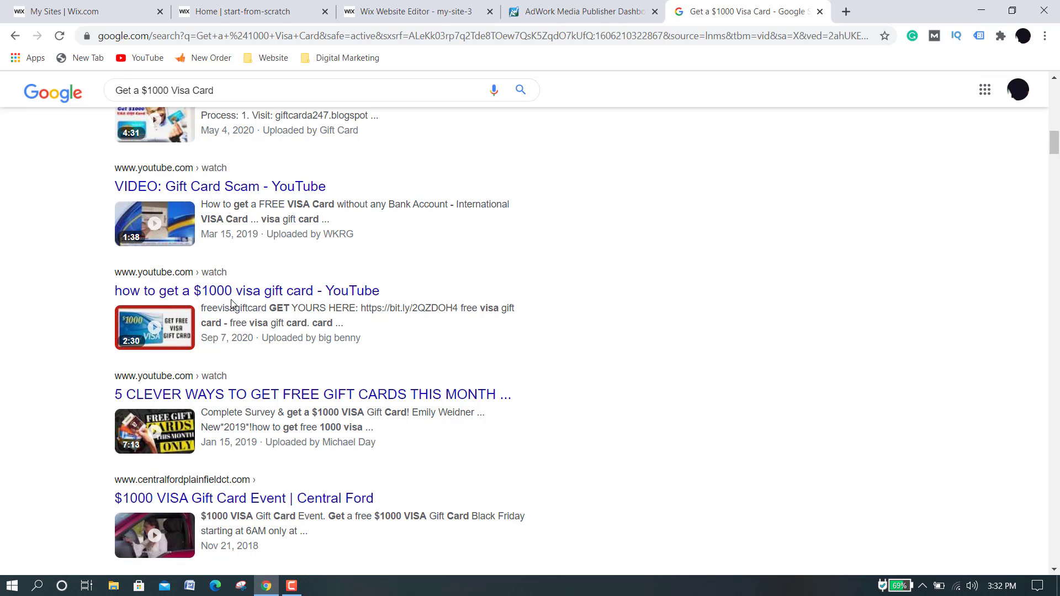
pyautogui.click(412, 5)
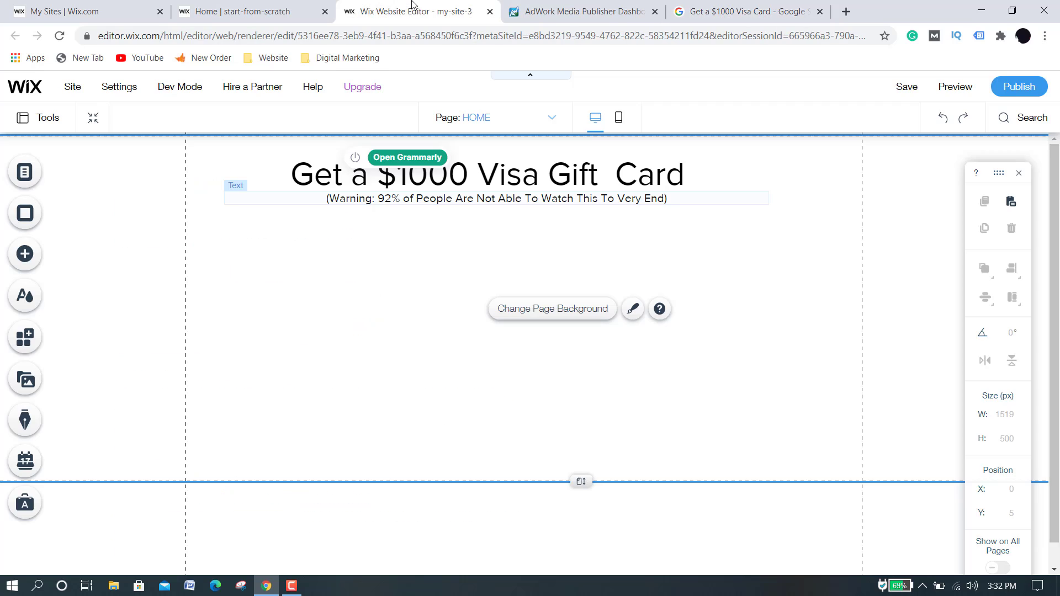
pyautogui.click(771, 6)
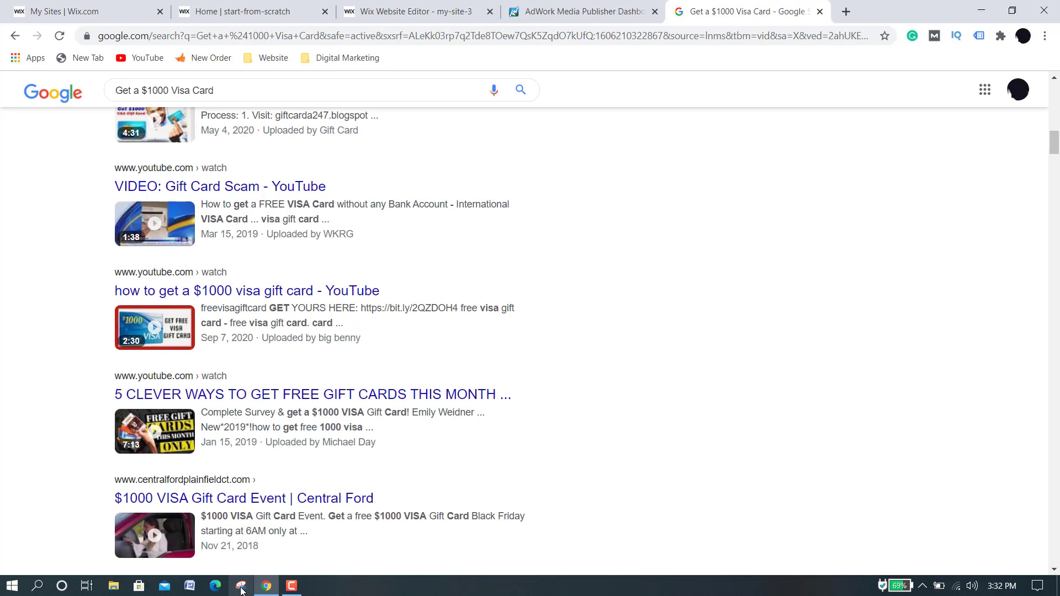
pyautogui.scroll(4, 582, 254)
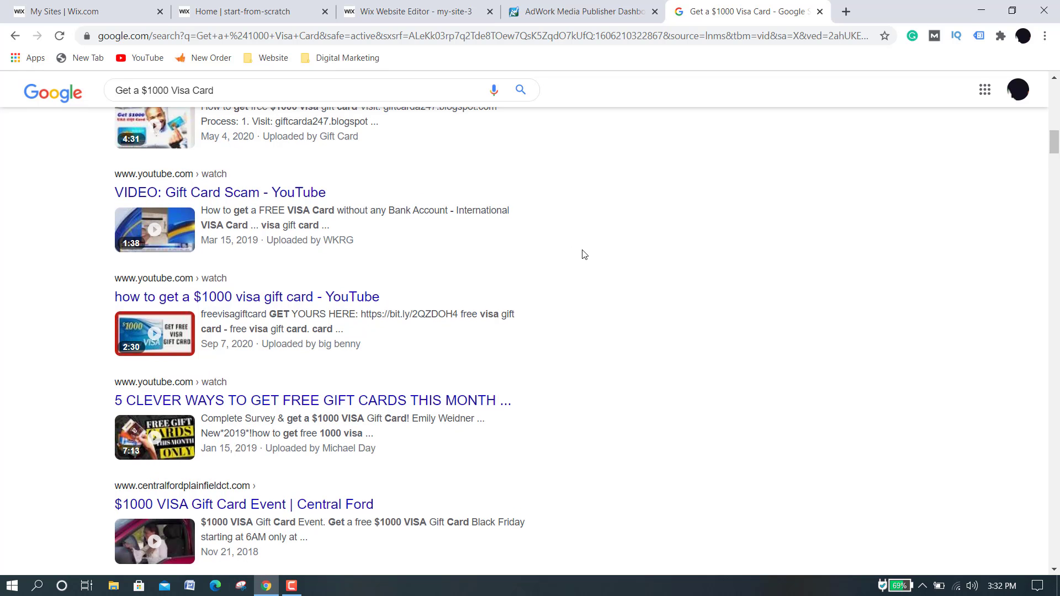
# Check the offer in AdWork Media against the page being built, and open the sales page linked from the example site's video image.
pyautogui.click(600, 4)
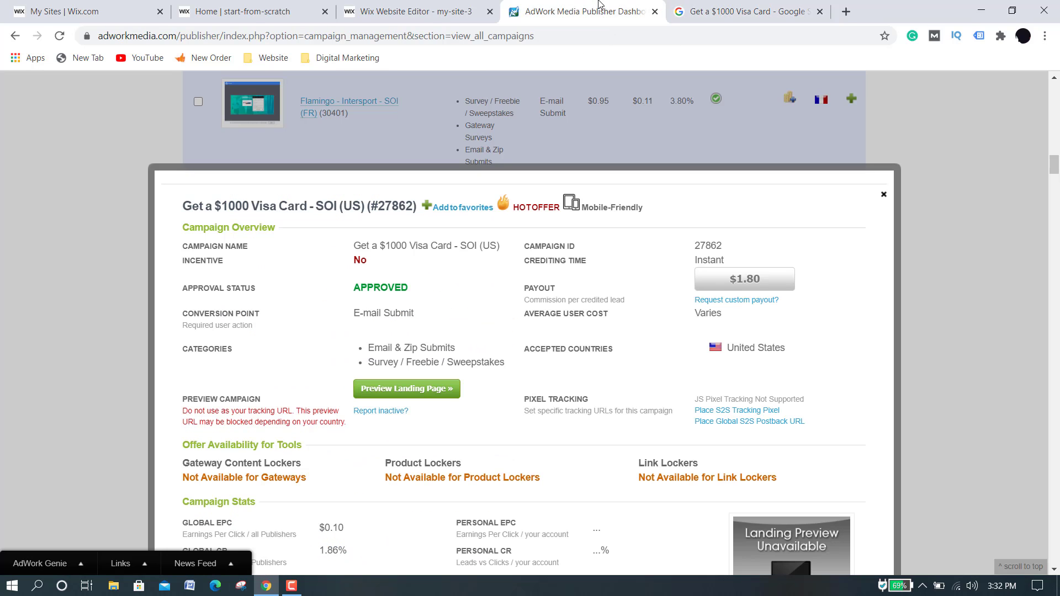
pyautogui.click(403, 4)
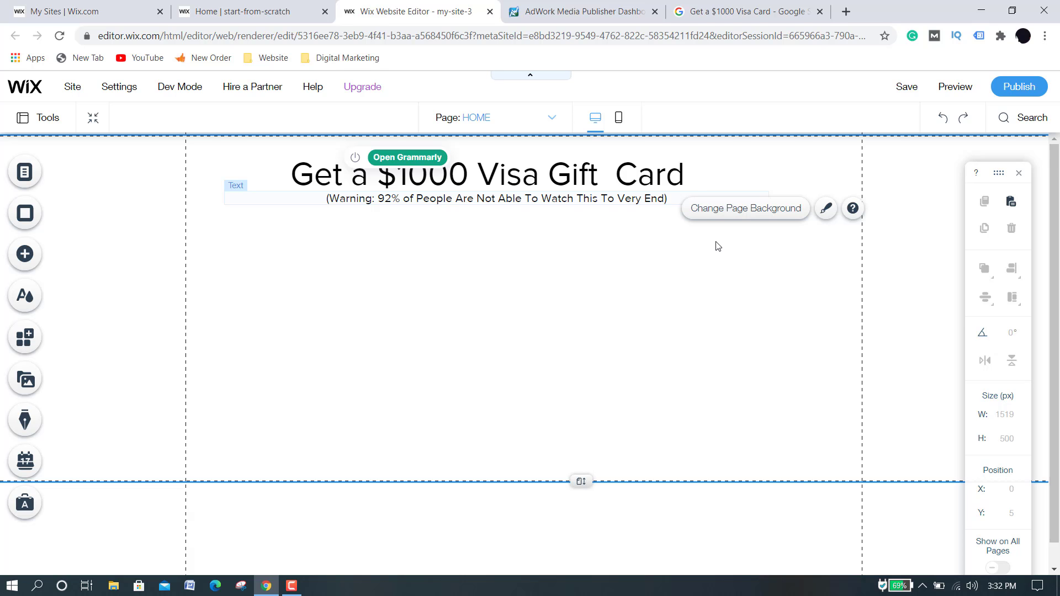
pyautogui.click(292, 7)
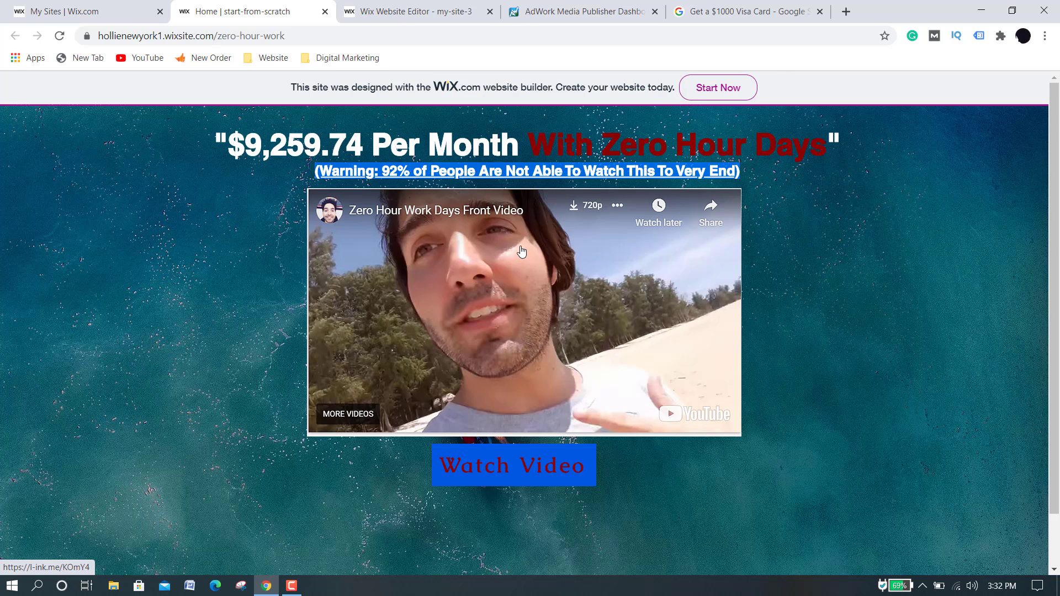
pyautogui.click(520, 303)
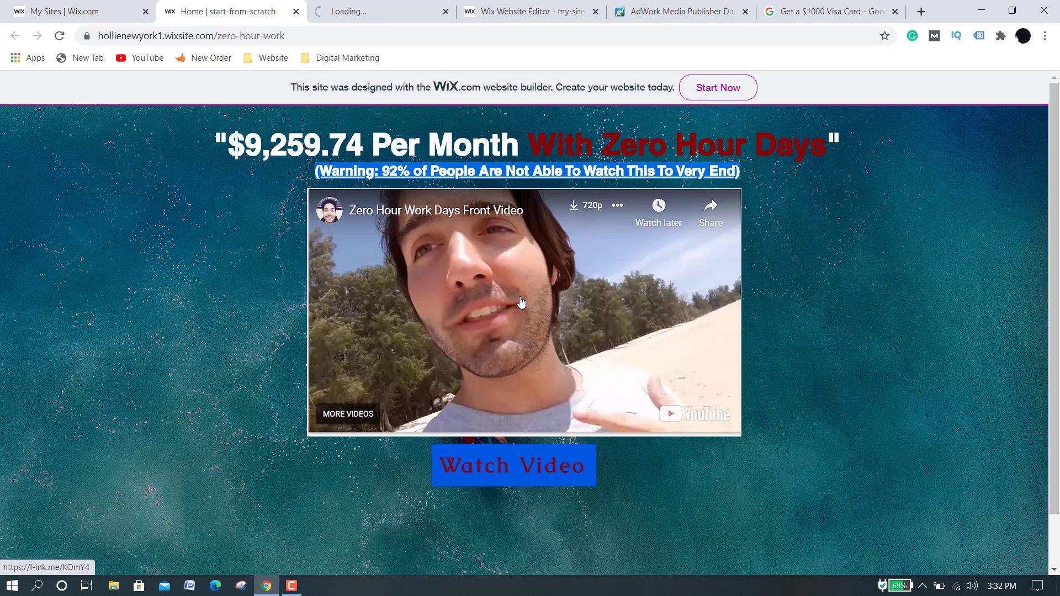
pyautogui.click(378, 5)
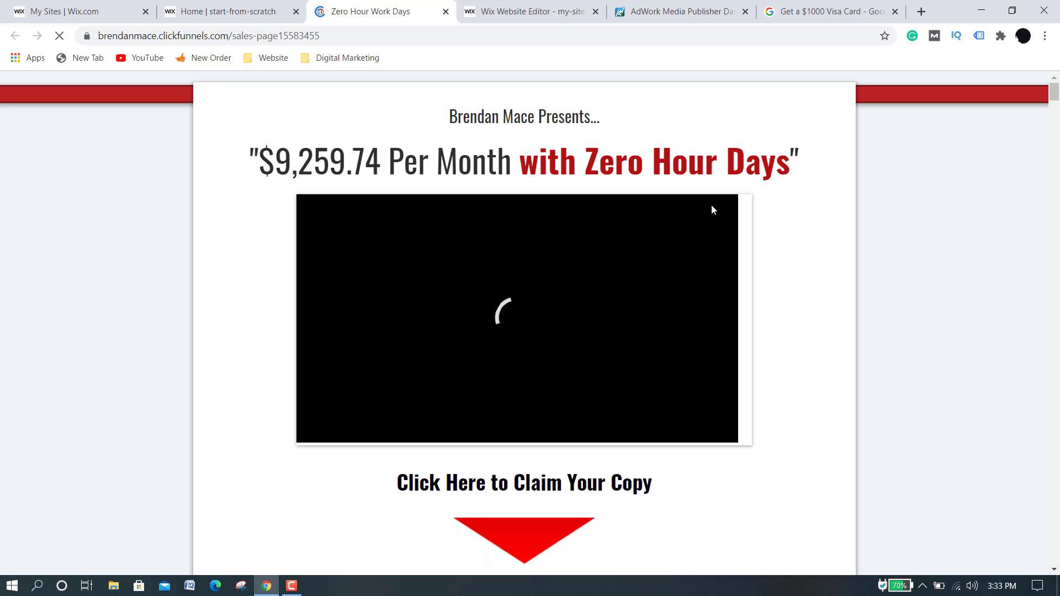
# Examine the Zero Hour Work Days sales page's video, claim section and How it Works section, dismissing the email sign-up popup.
pyautogui.scroll(-5, 828, 315)
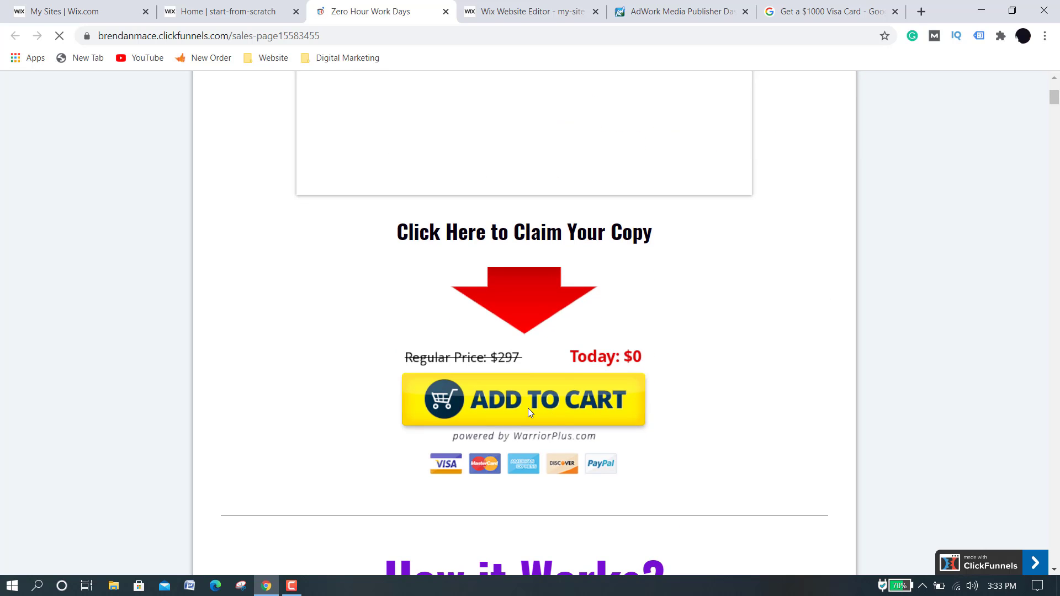
pyautogui.scroll(-5, 732, 348)
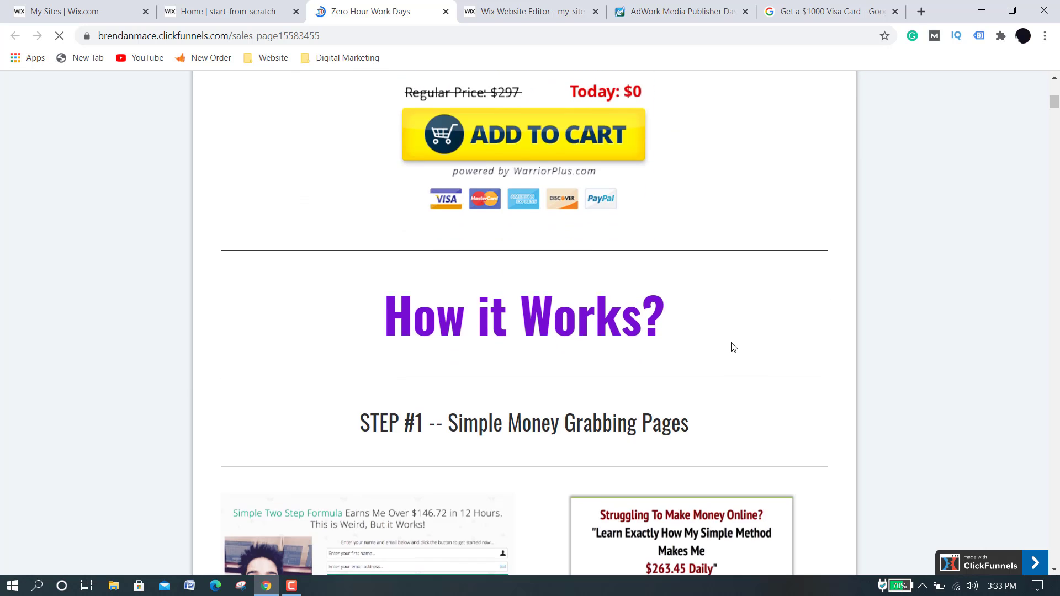
pyautogui.scroll(-8, 731, 348)
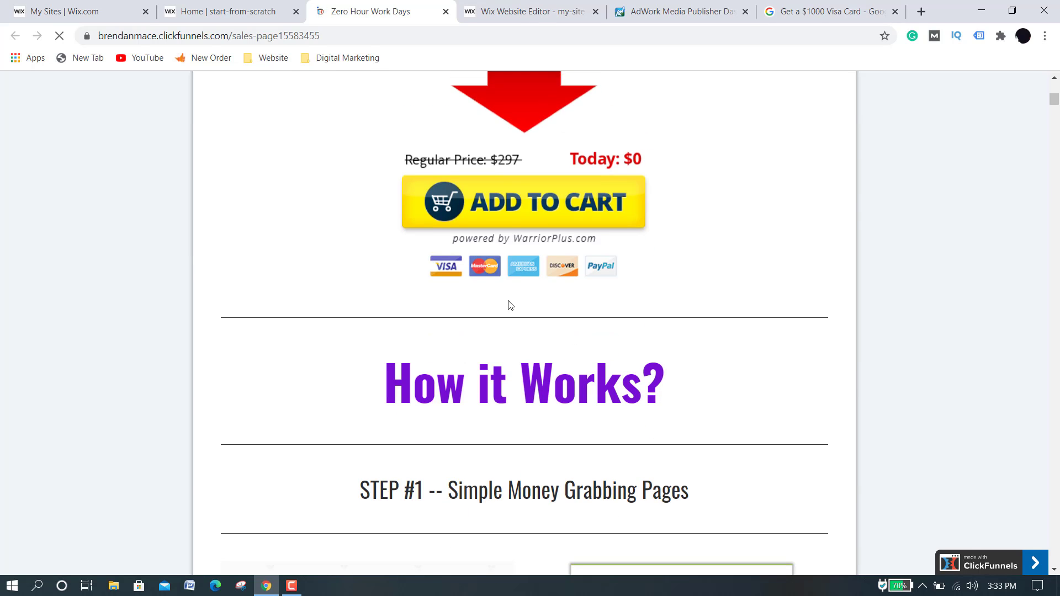
pyautogui.scroll(3, 683, 303)
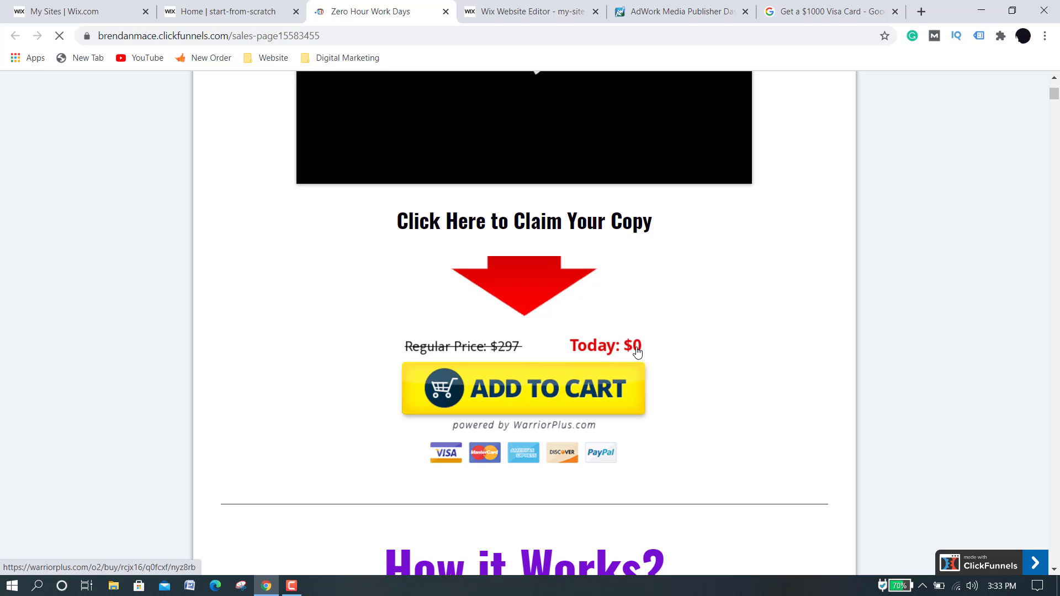
pyautogui.scroll(-3, 744, 372)
pyautogui.scroll(7, 744, 371)
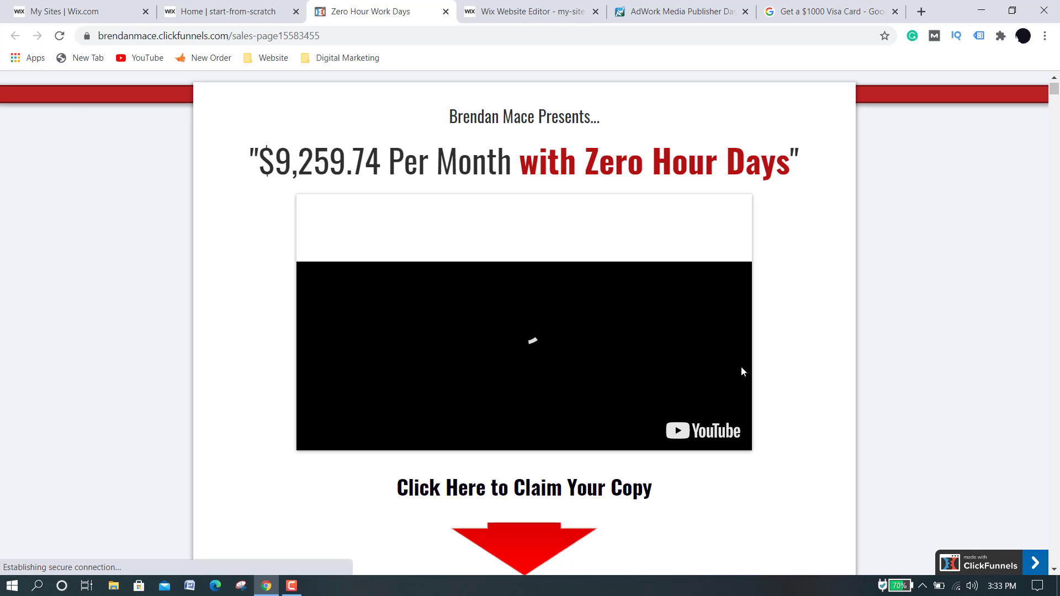
pyautogui.scroll(-10, 744, 372)
pyautogui.scroll(-1, 741, 366)
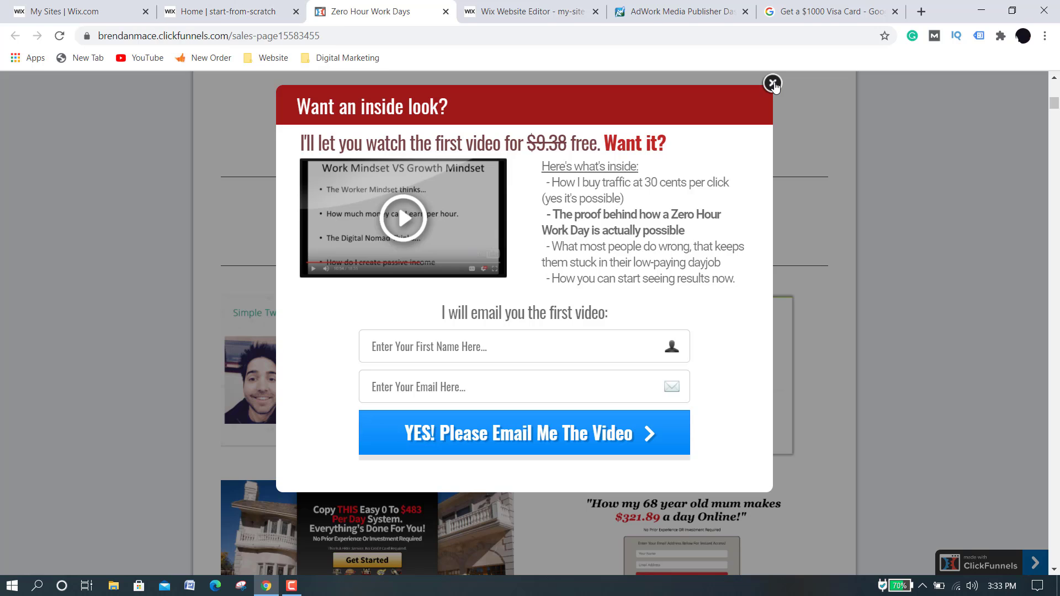
pyautogui.click(772, 84)
pyautogui.scroll(10, 693, 274)
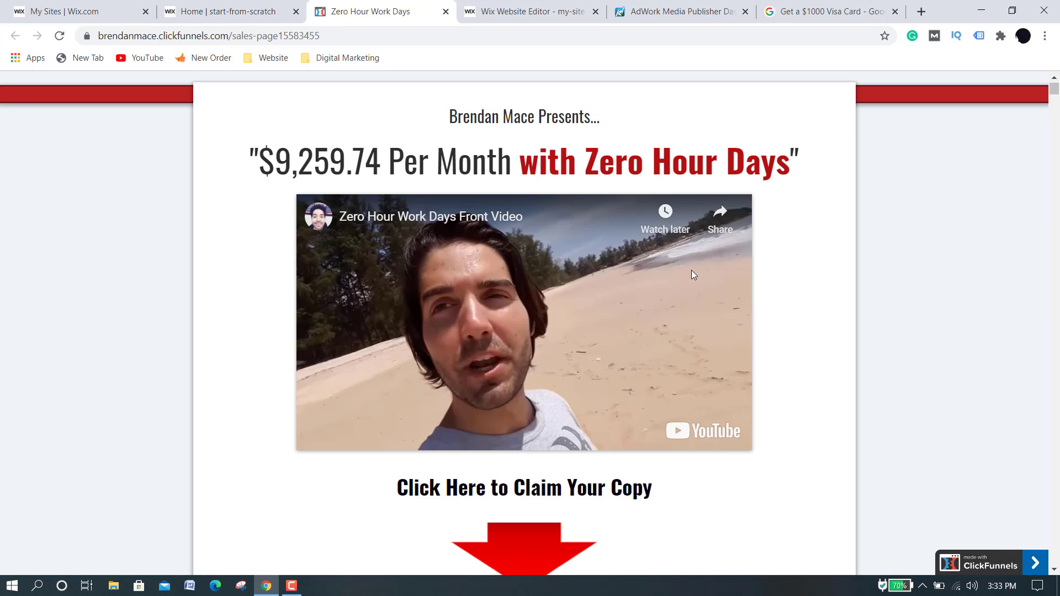
pyautogui.scroll(-5, 692, 271)
pyautogui.scroll(3, 692, 271)
pyautogui.scroll(1, 691, 270)
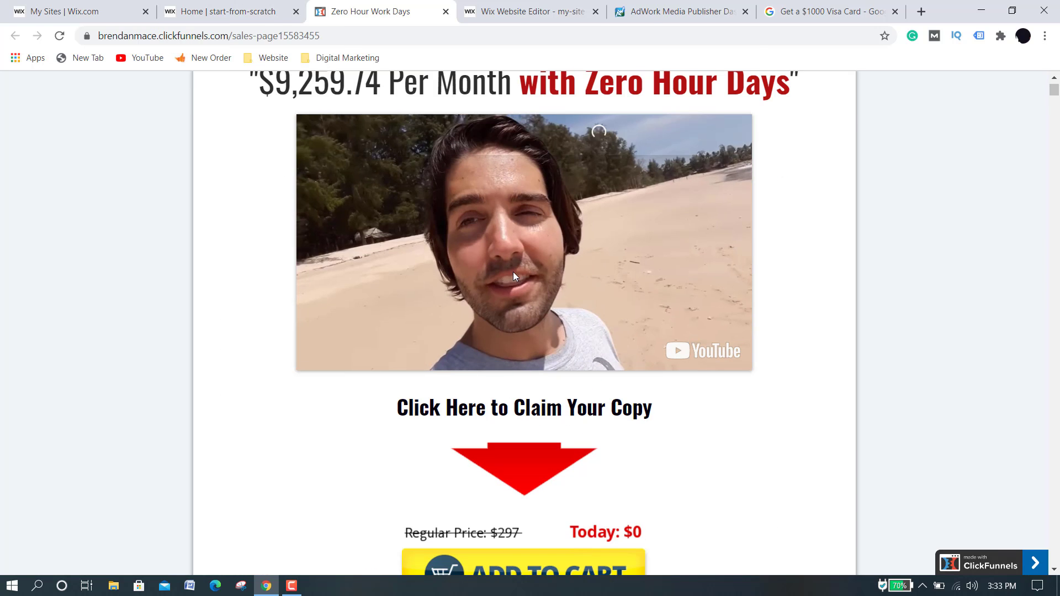
# Compare the example site's headline and video image with the video and content of the sales page it links to.
pyautogui.click(226, 7)
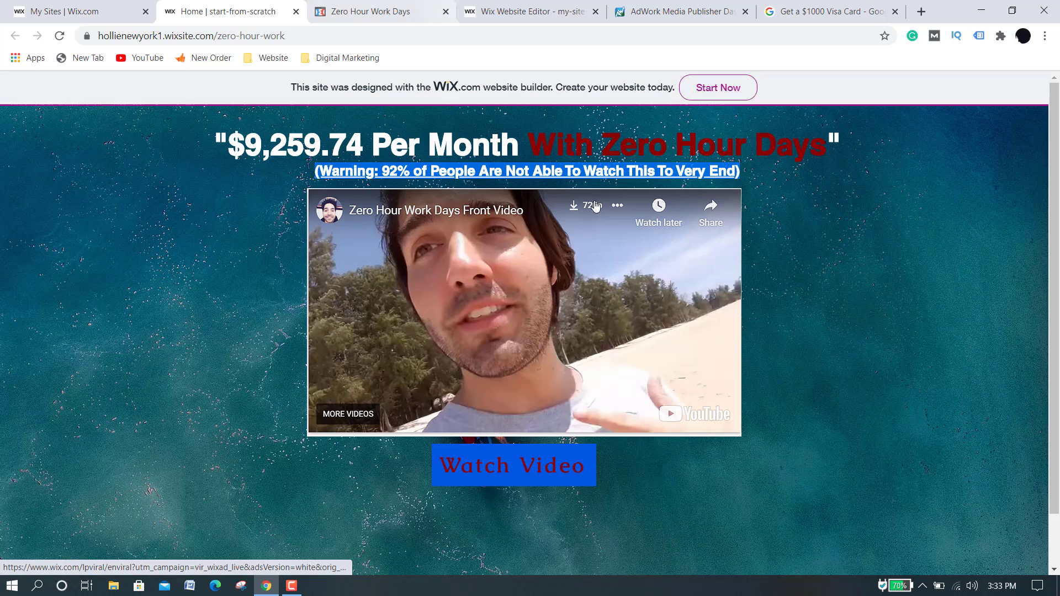
pyautogui.click(376, 11)
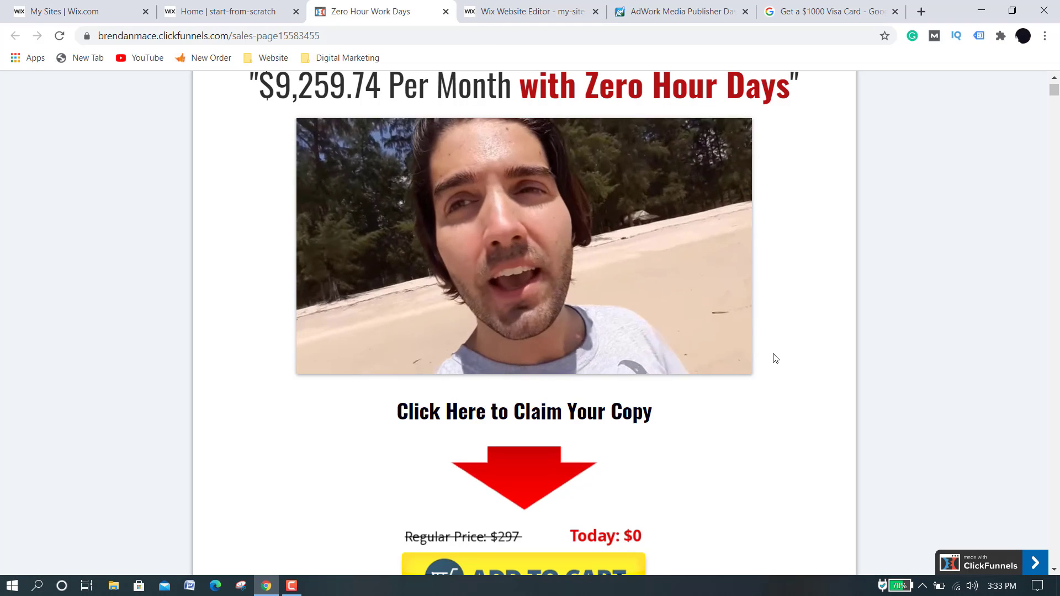
pyautogui.scroll(-12, 774, 358)
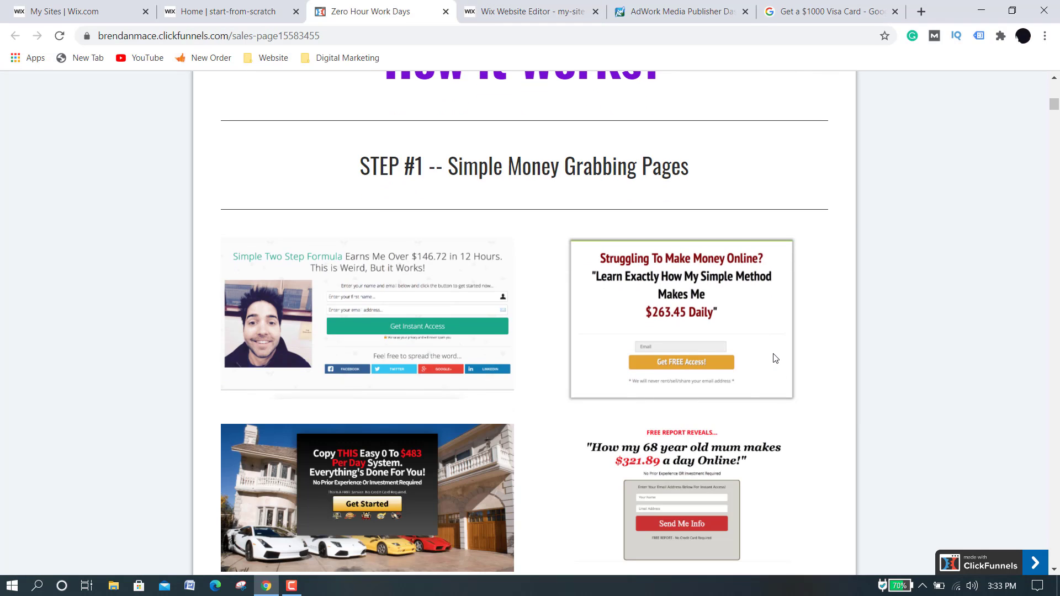
pyautogui.scroll(12, 775, 358)
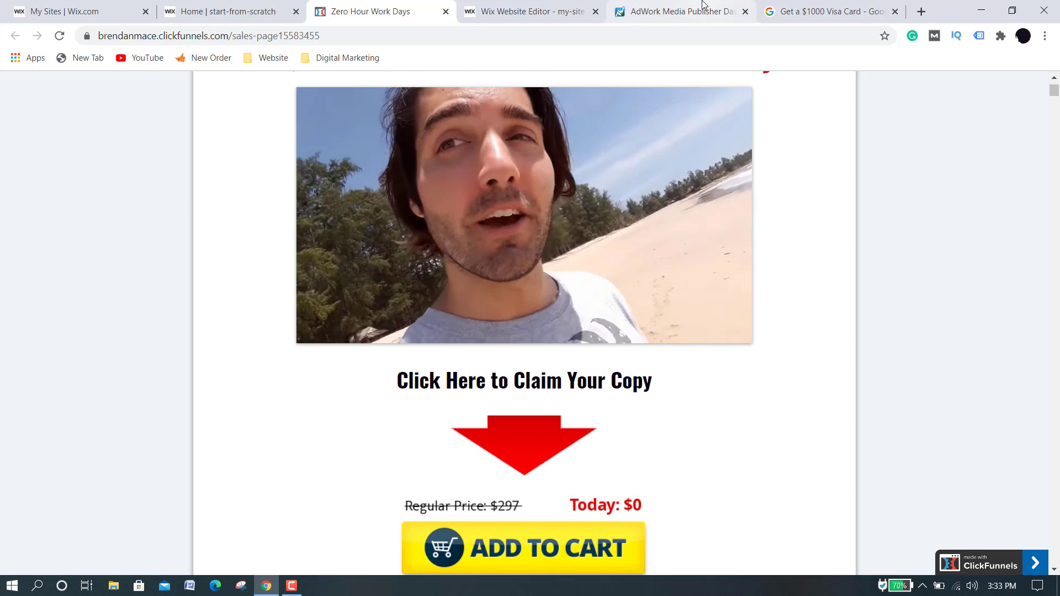
# Review the campaign details of the "Get a $1000 Visa Card - SOI (US)" offer in AdWork Media.
pyautogui.click(704, 10)
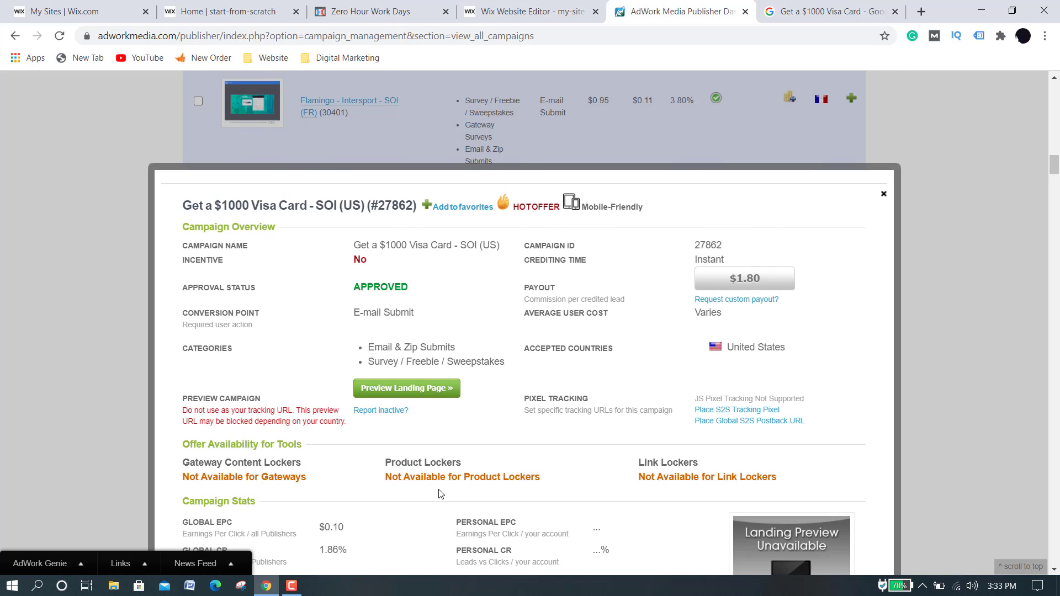
pyautogui.scroll(-2, 363, 451)
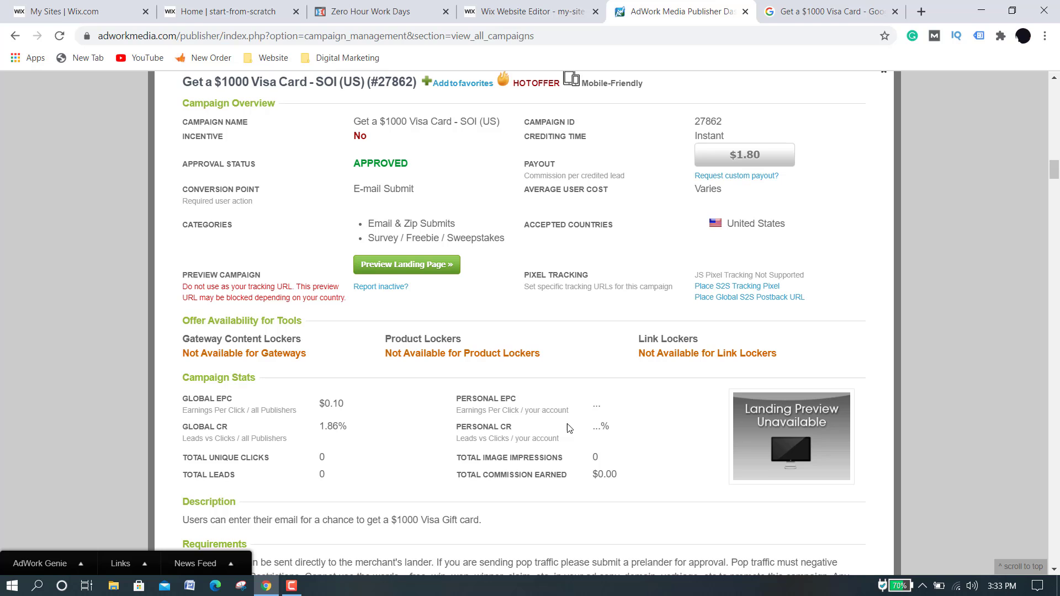
pyautogui.scroll(6, 685, 465)
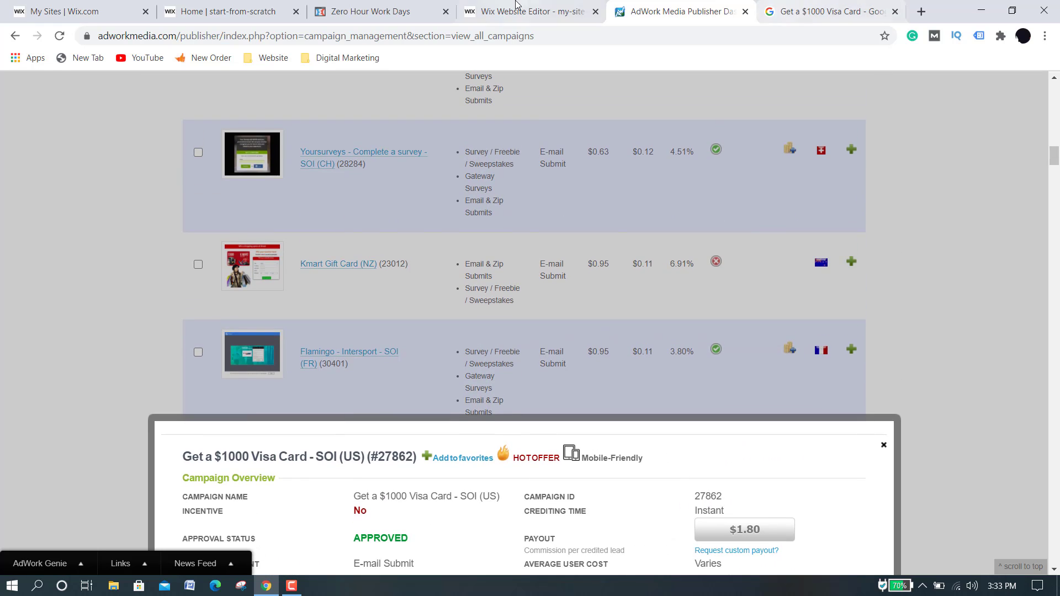
# Recheck the example site's layout, close the Zero Hour Work Days sales page, and return to the Wix editor.
pyautogui.click(515, 7)
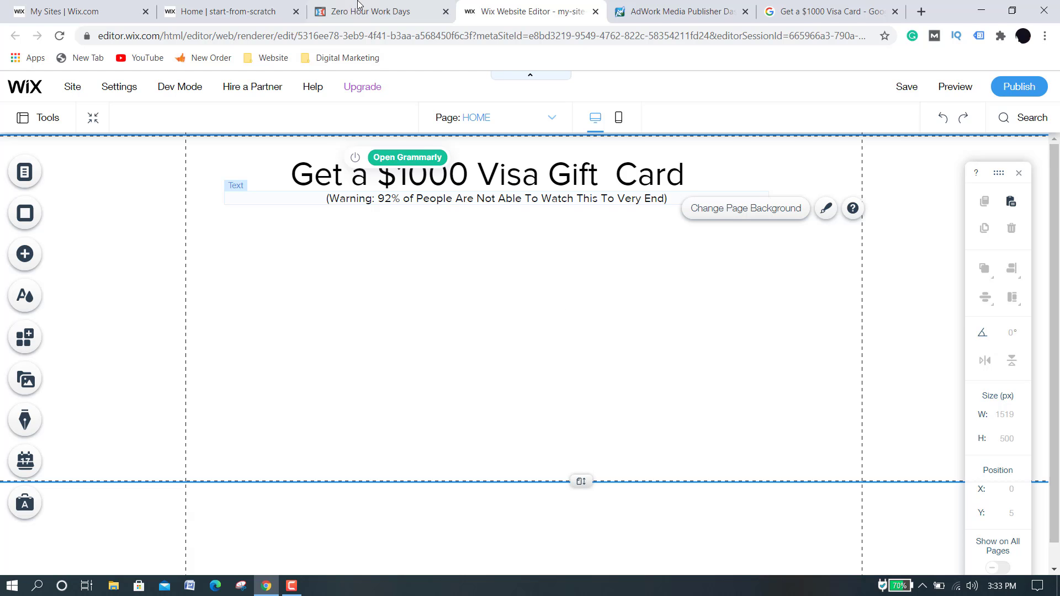
pyautogui.click(207, 10)
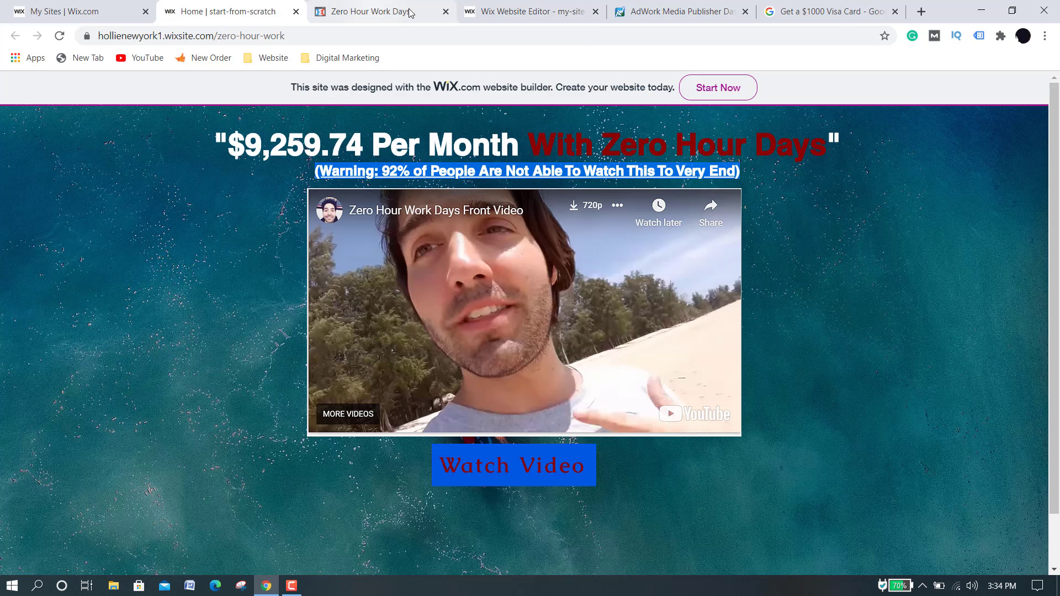
pyautogui.click(446, 11)
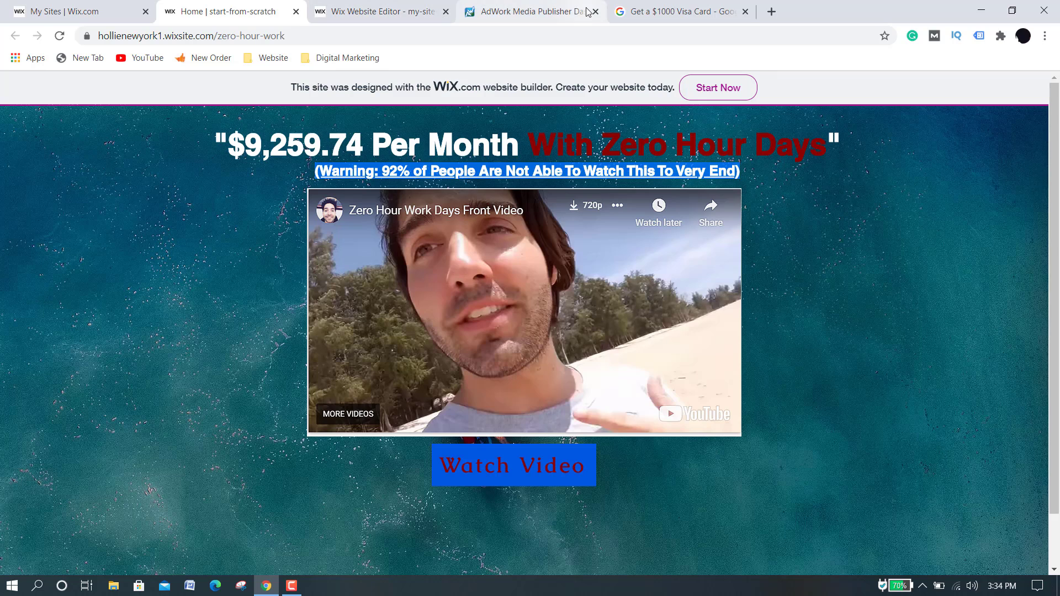
pyautogui.click(433, 6)
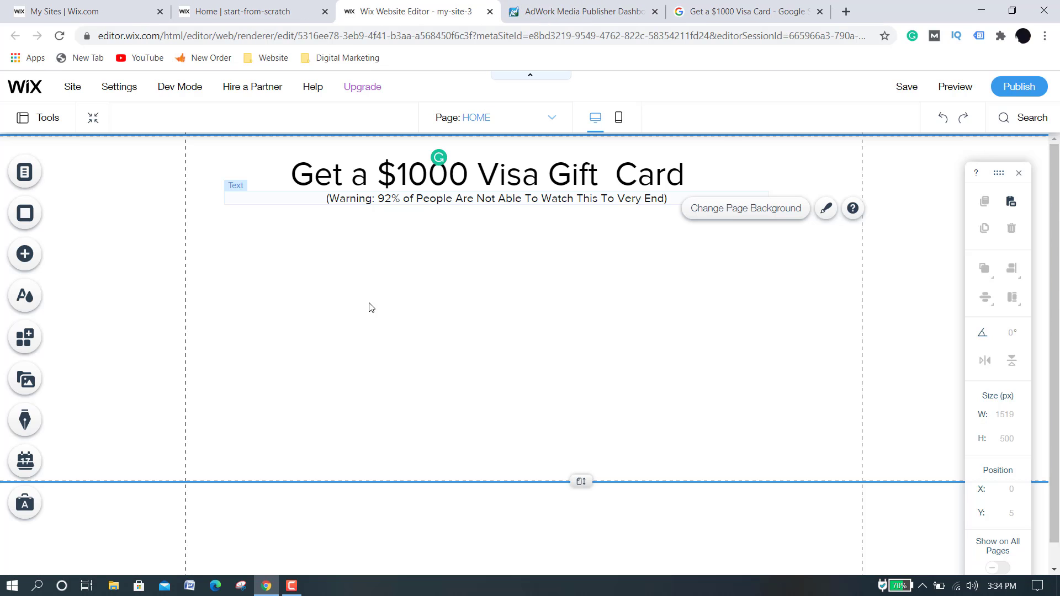
# Upload visa card1000$.PNG from the desktop, add it to the page, and position it under the warning line at about X 150, Y 115.
pyautogui.click(369, 307)
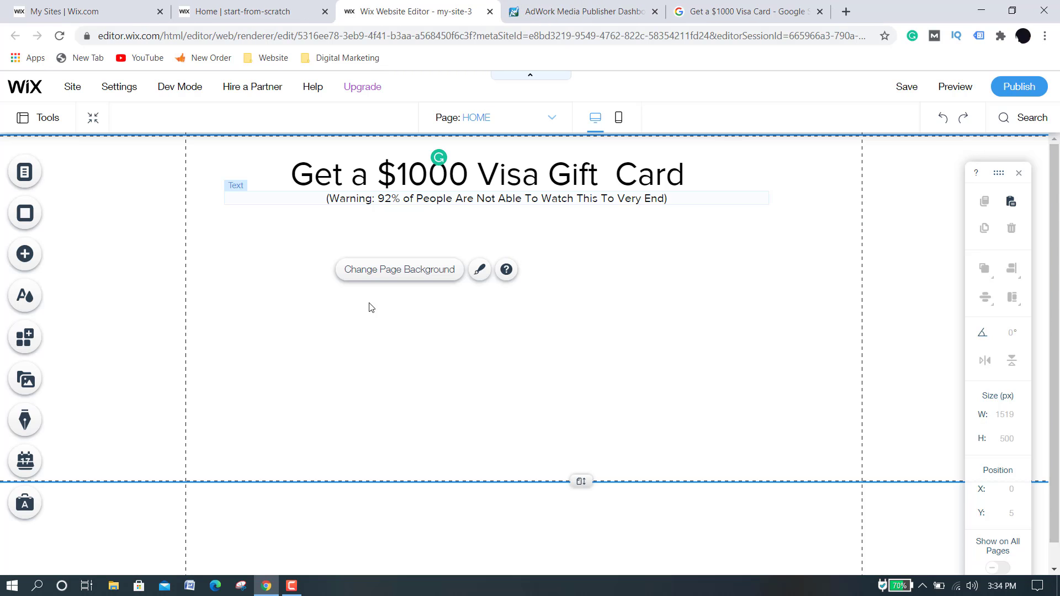
pyautogui.click(26, 262)
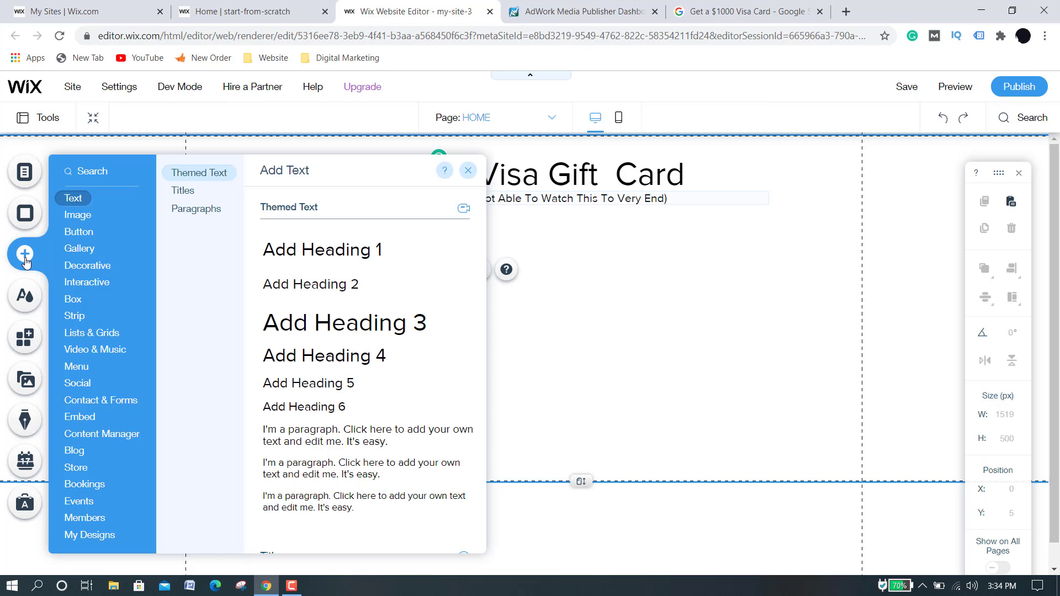
pyautogui.click(78, 216)
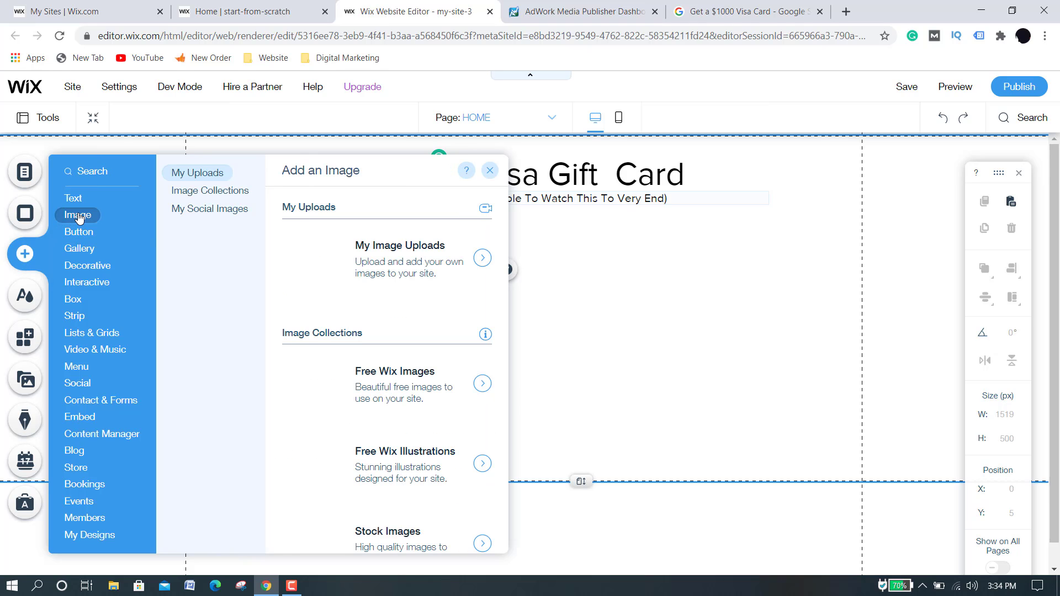
pyautogui.click(404, 255)
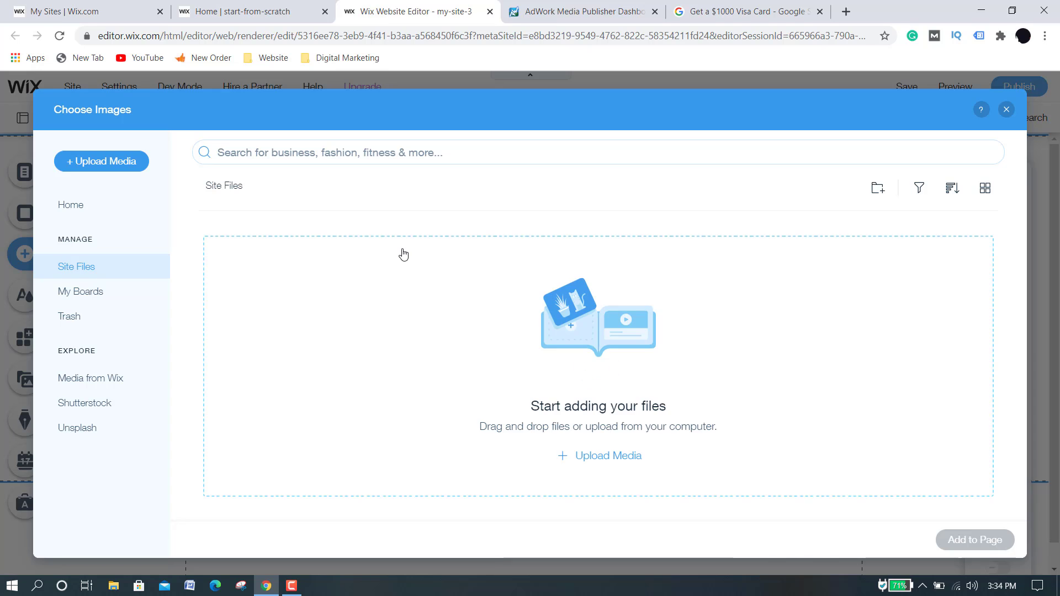
pyautogui.click(604, 457)
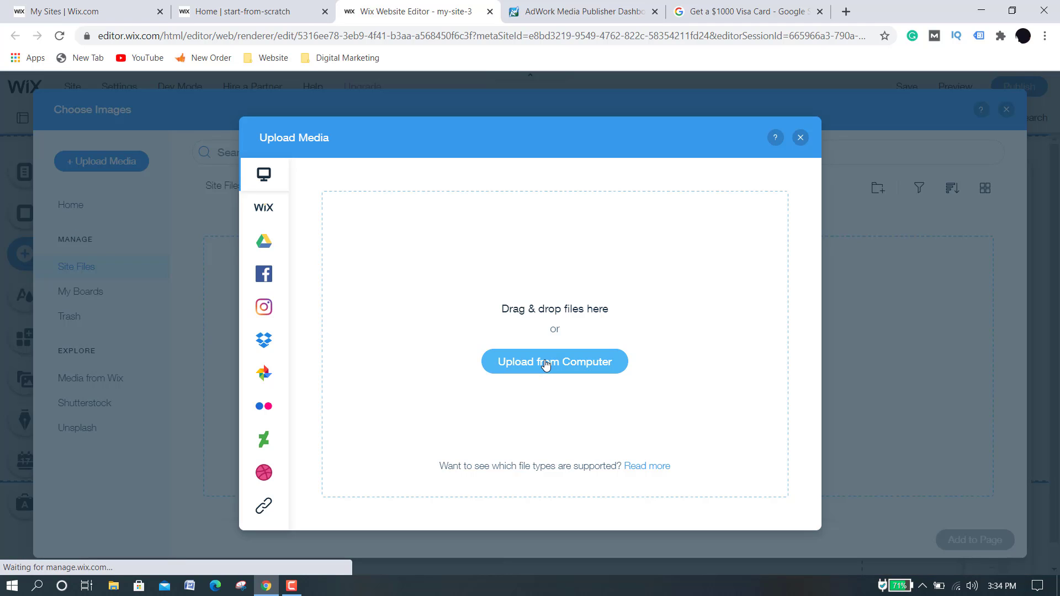
pyautogui.click(545, 364)
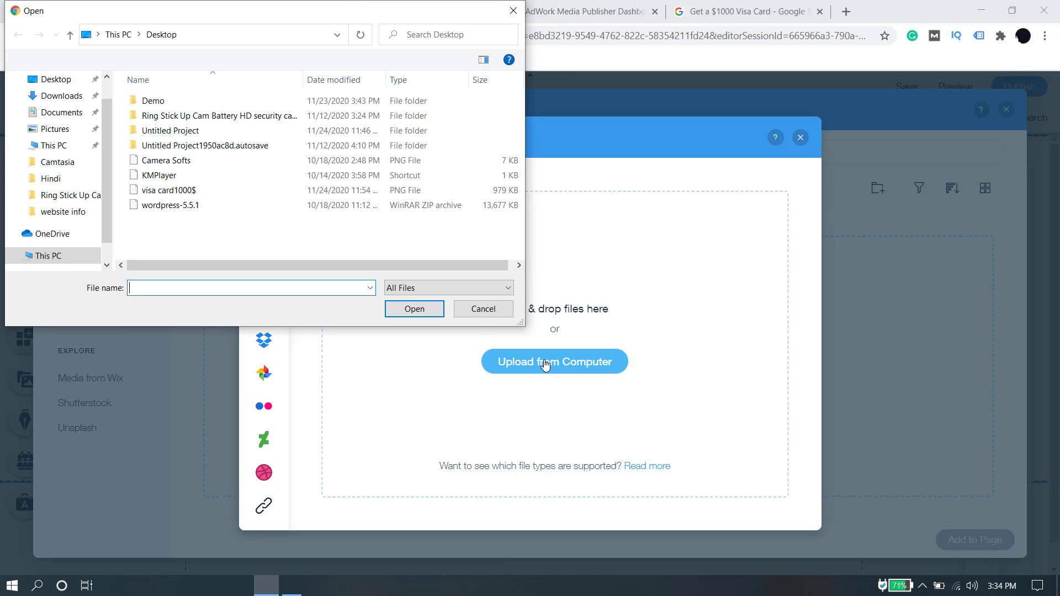
pyautogui.click(69, 83)
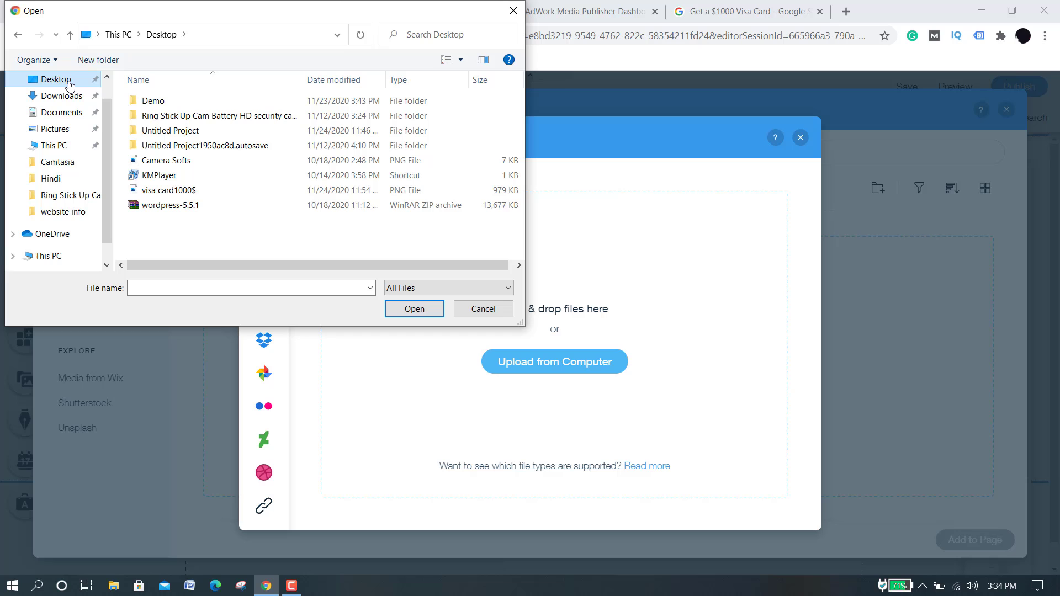
pyautogui.doubleClick(176, 190)
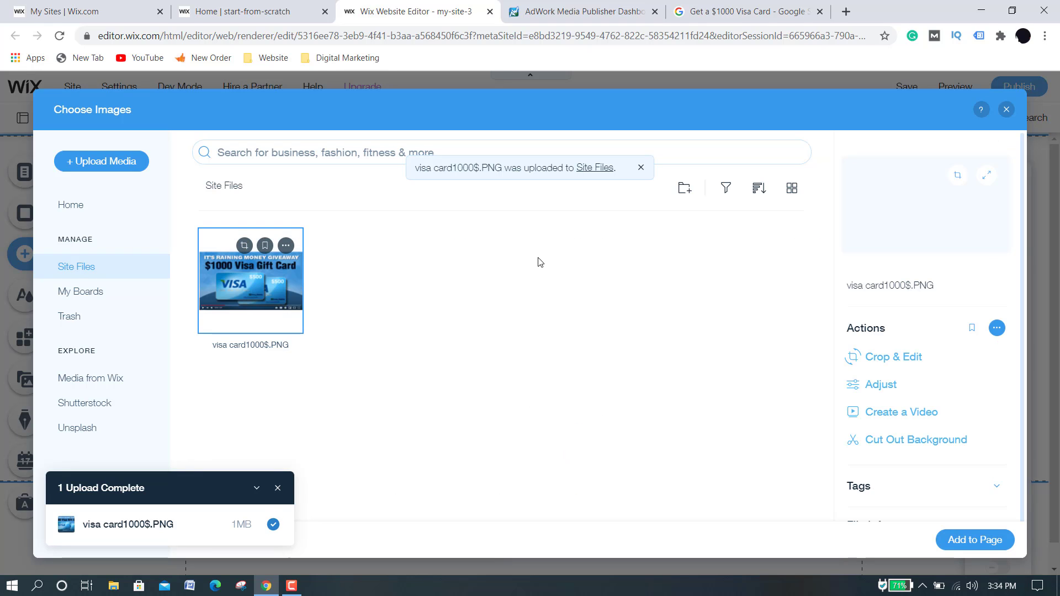
pyautogui.click(983, 544)
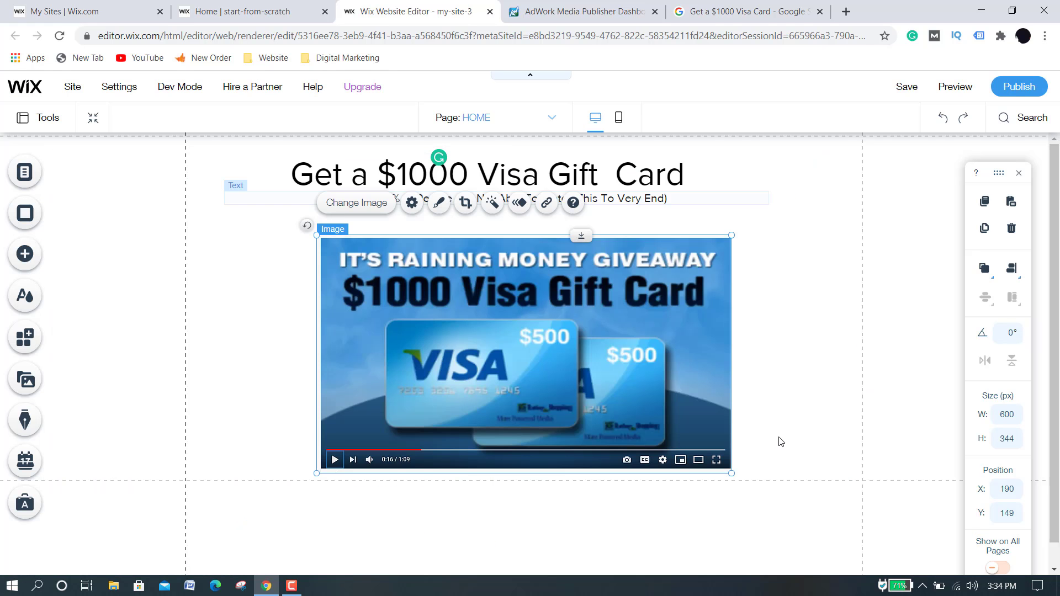
pyautogui.moveTo(627, 371); pyautogui.dragTo(596, 347)
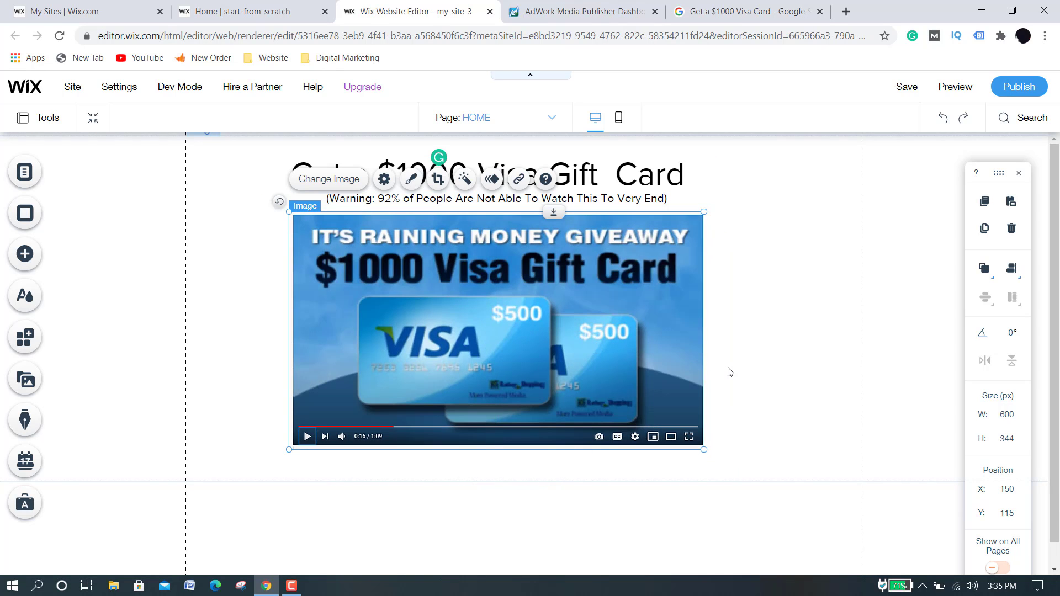
# Preview the landing page, recheck the $1000 Visa Card campaign overview in AdWork Media, and return to the Wix editor.
pyautogui.click(950, 90)
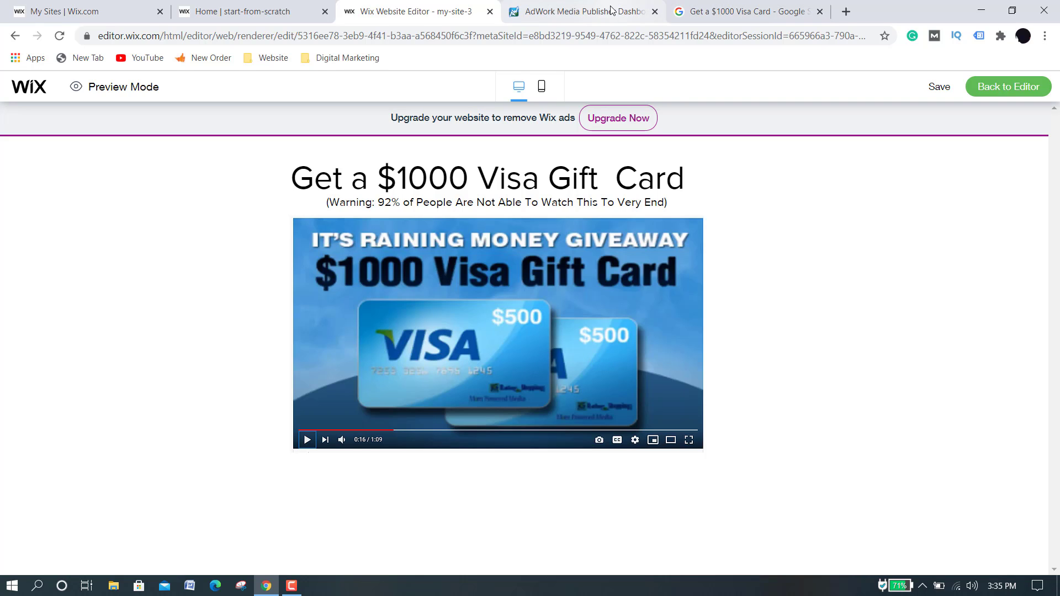
pyautogui.click(580, 11)
pyautogui.scroll(-5, 462, 342)
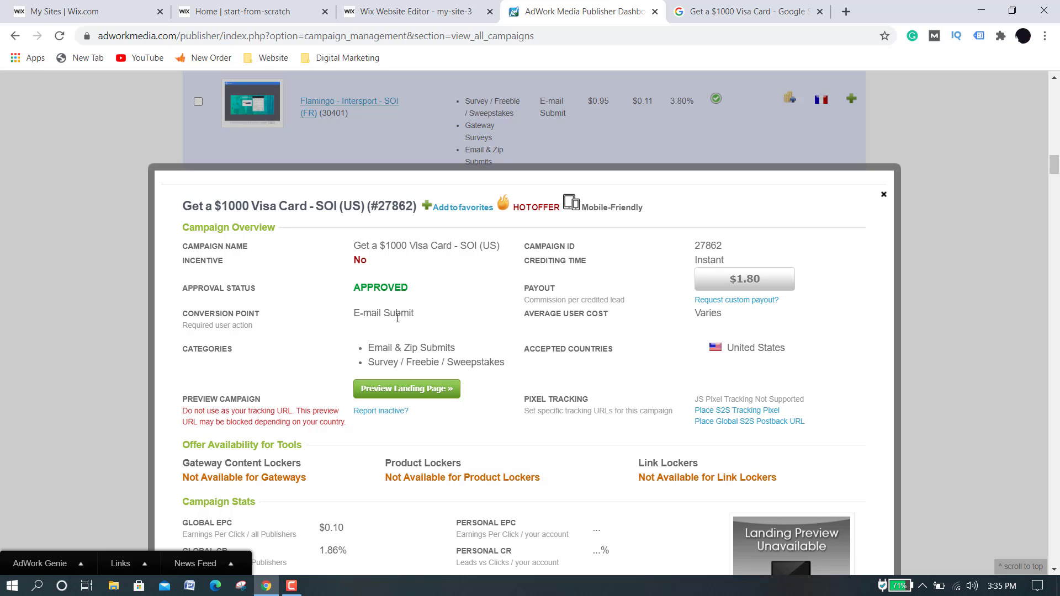
pyautogui.scroll(-4, 389, 313)
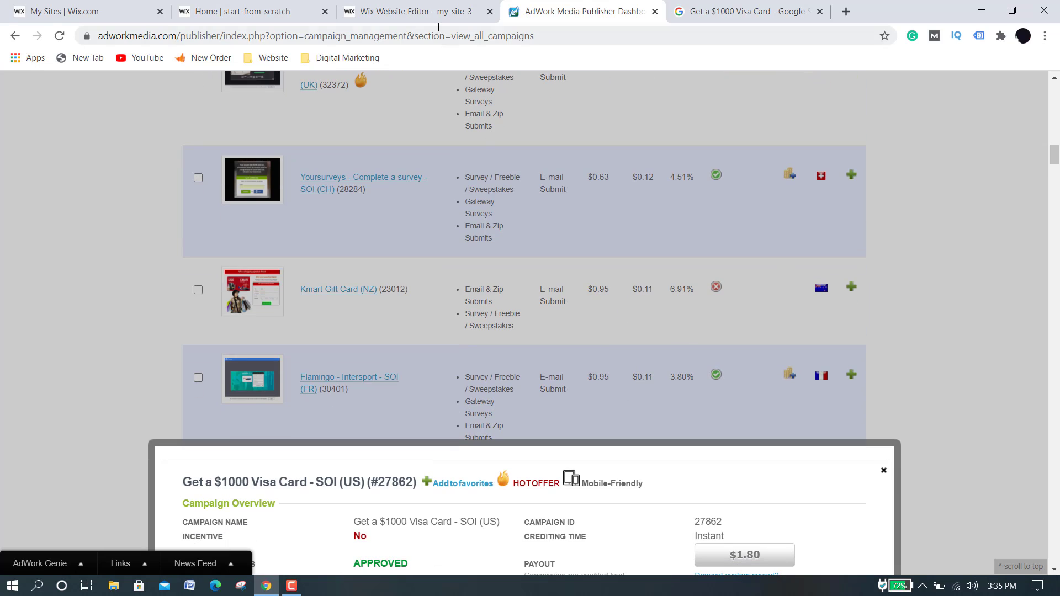
pyautogui.click(425, 16)
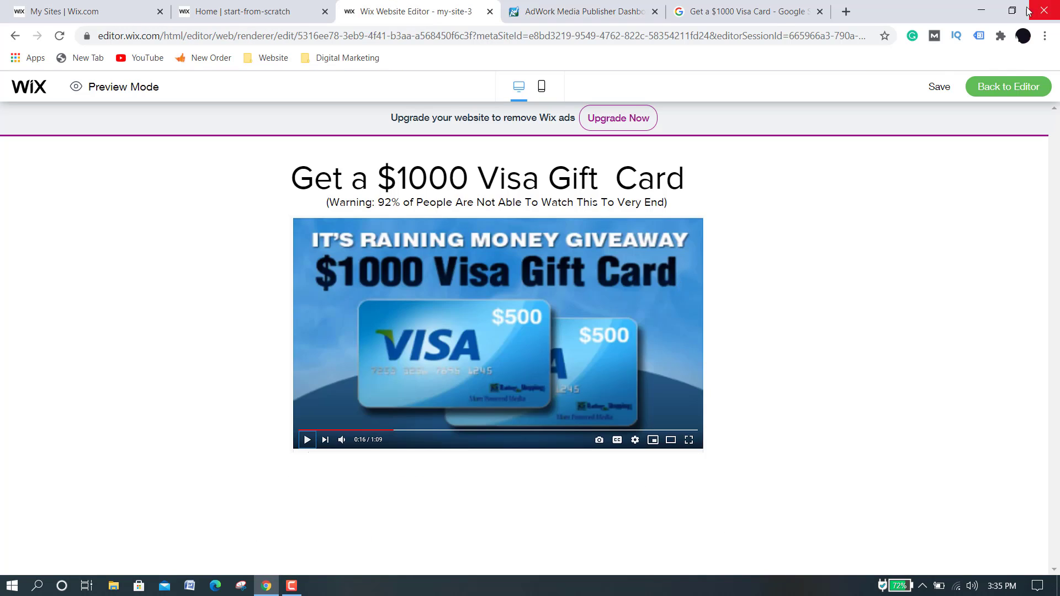
pyautogui.click(1002, 89)
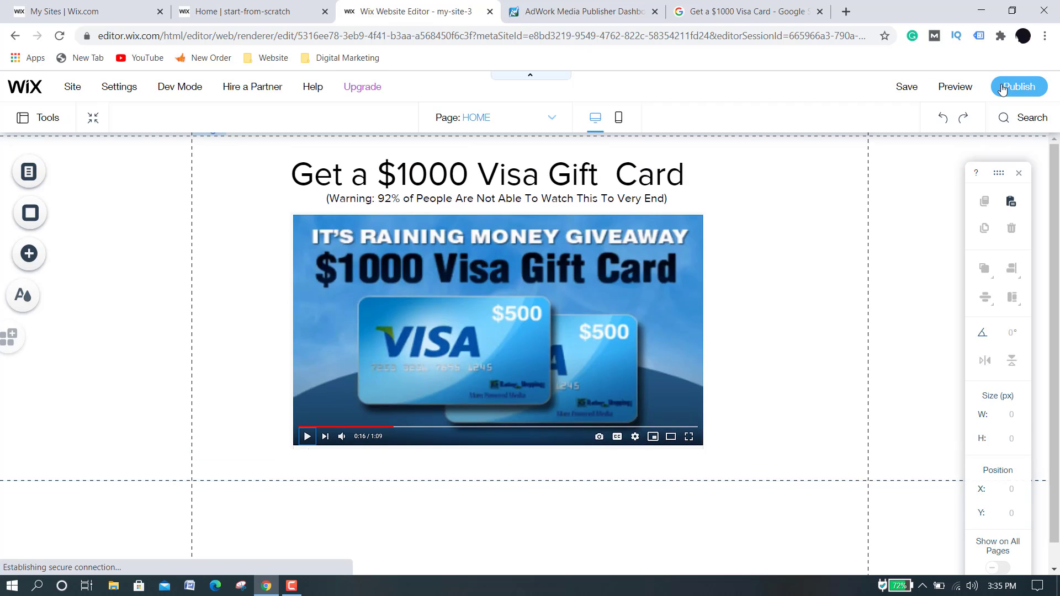
# Try the Stormy Skies video as the page background and preview the page with it.
pyautogui.click(766, 310)
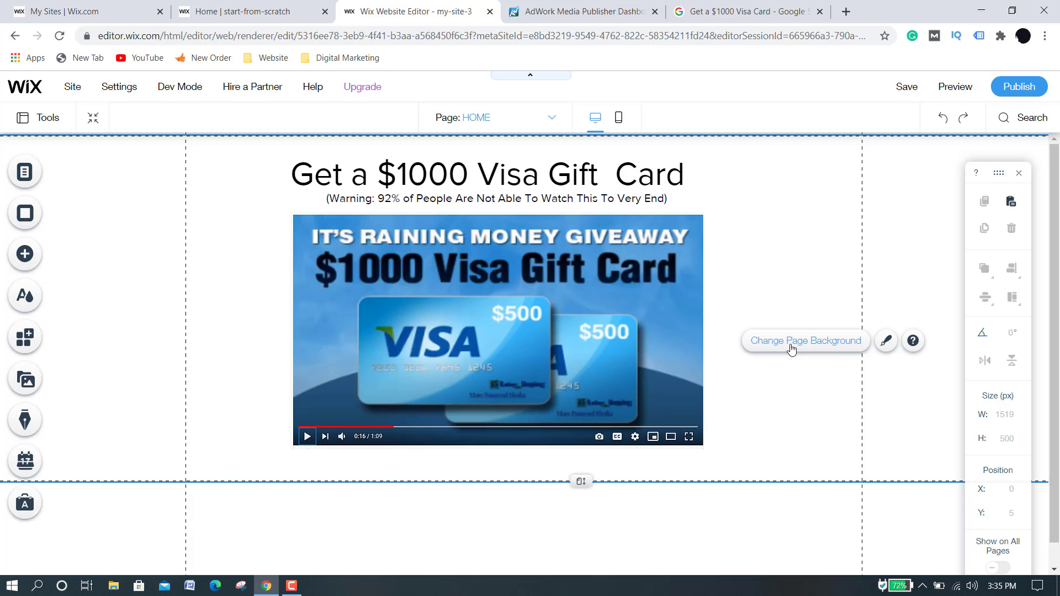
pyautogui.click(791, 346)
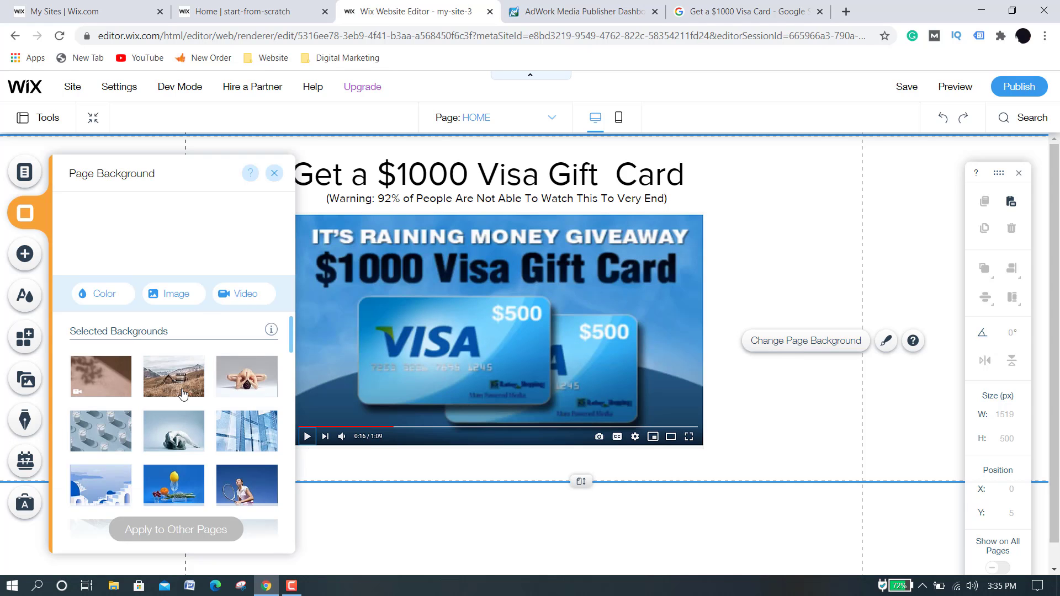
pyautogui.scroll(-1, 184, 392)
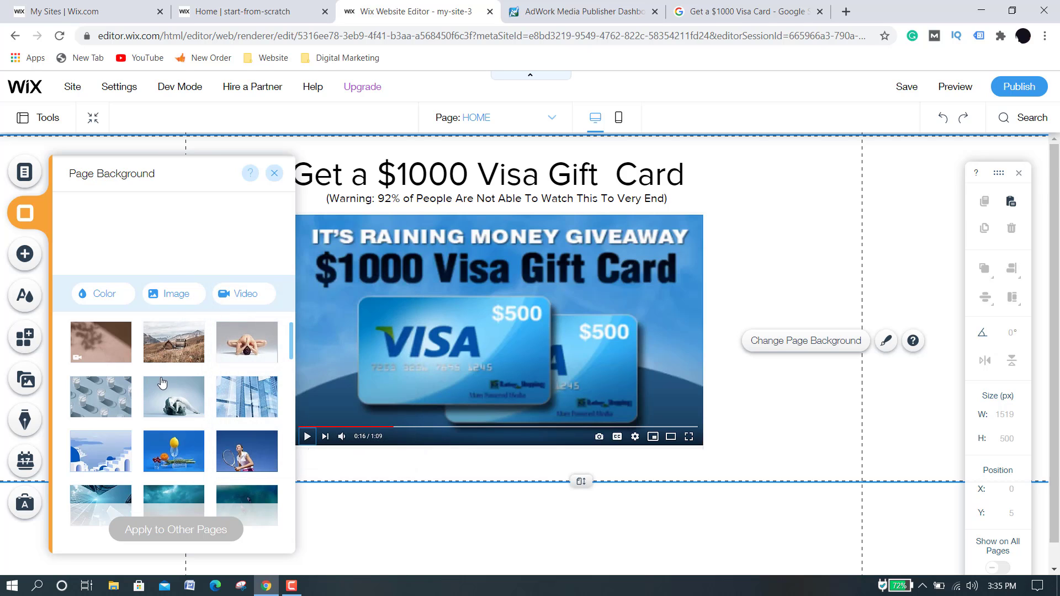
pyautogui.moveTo(169, 383)
pyautogui.scroll(-1, 169, 387)
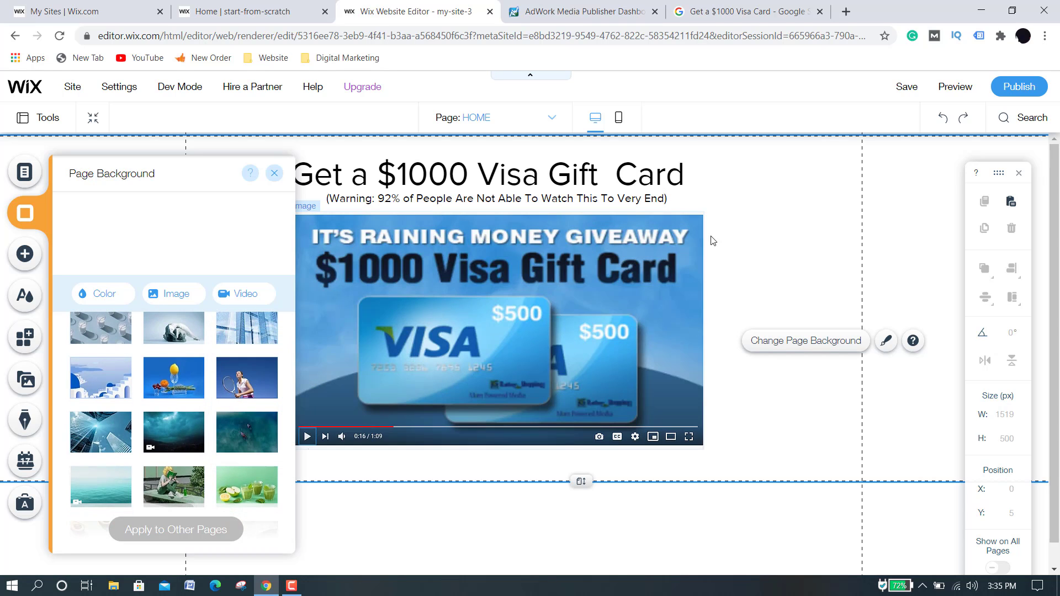
pyautogui.moveTo(191, 432)
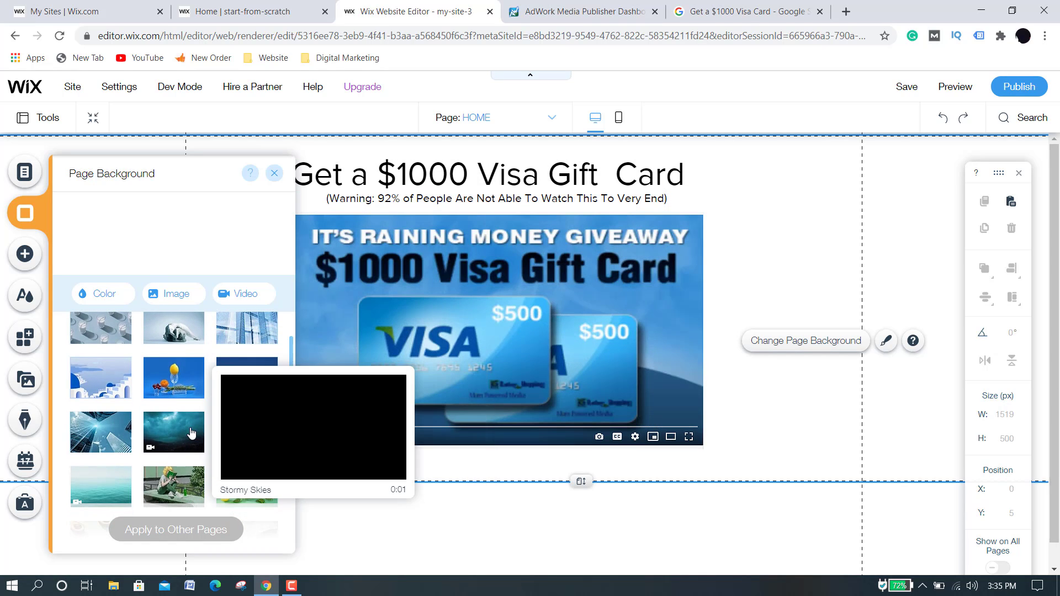
pyautogui.scroll(-1, 191, 432)
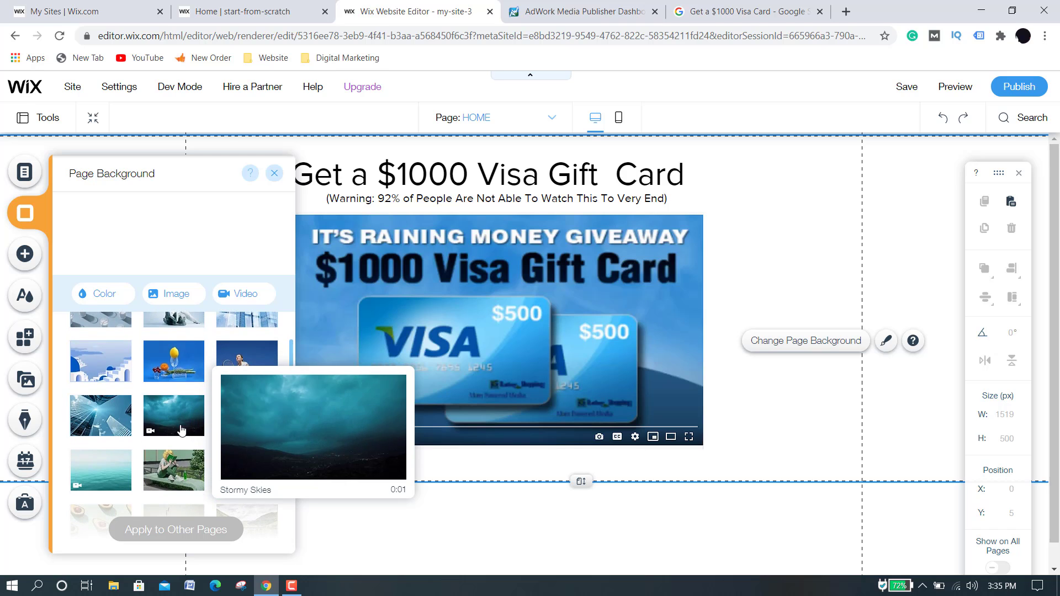
pyautogui.click(177, 414)
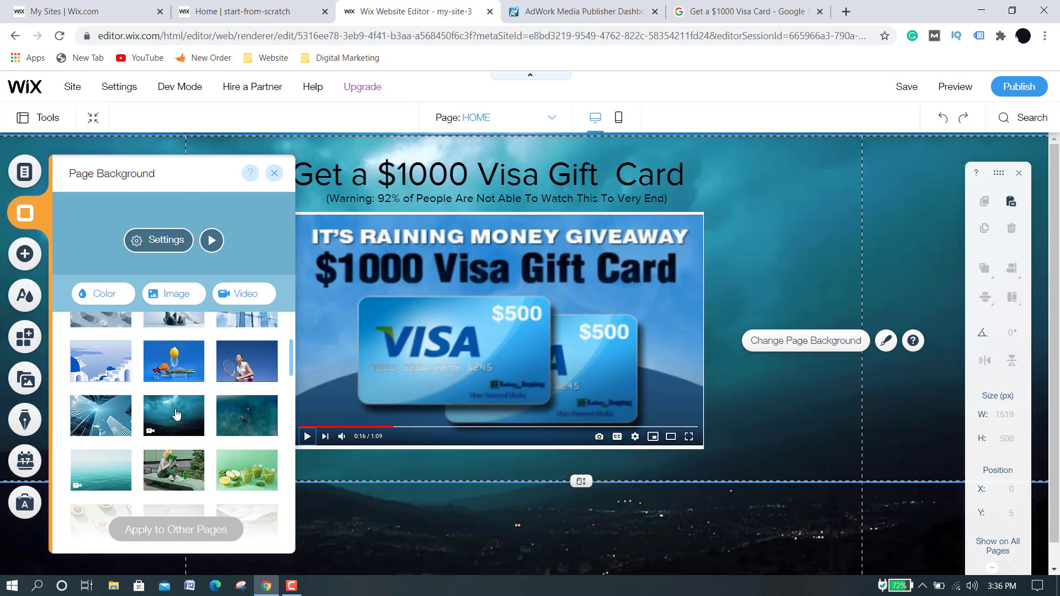
pyautogui.click(962, 89)
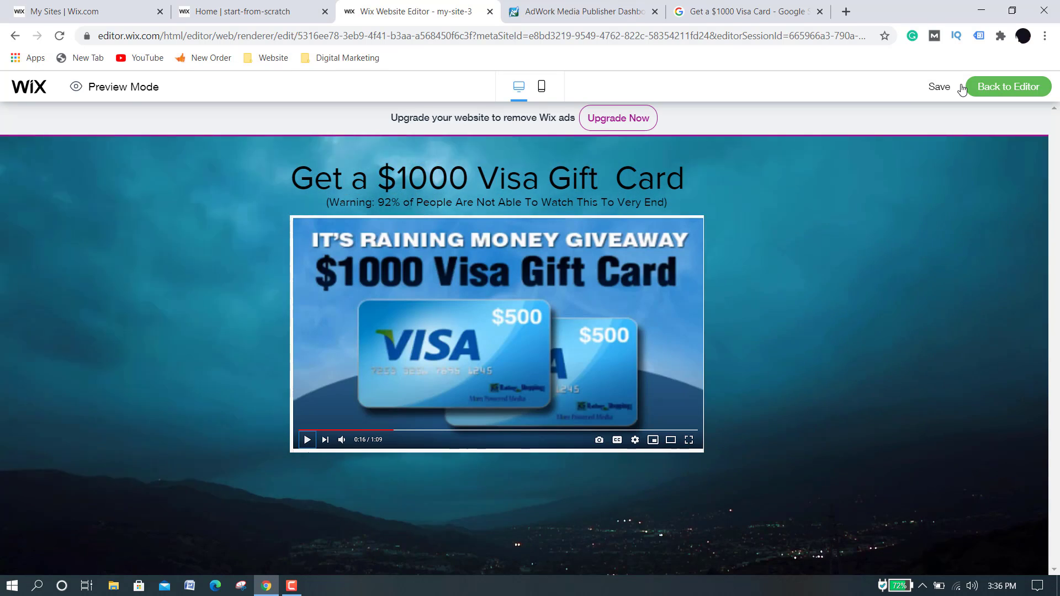
pyautogui.click(988, 88)
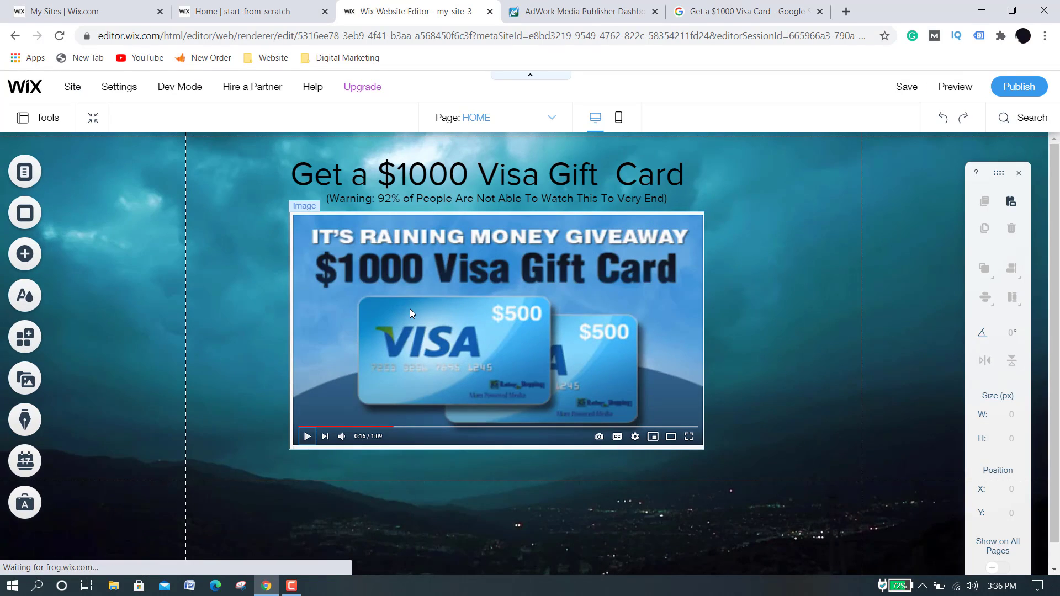
# Try the photo of a person reading a green book on a bench as the page background and preview it.
pyautogui.click(747, 376)
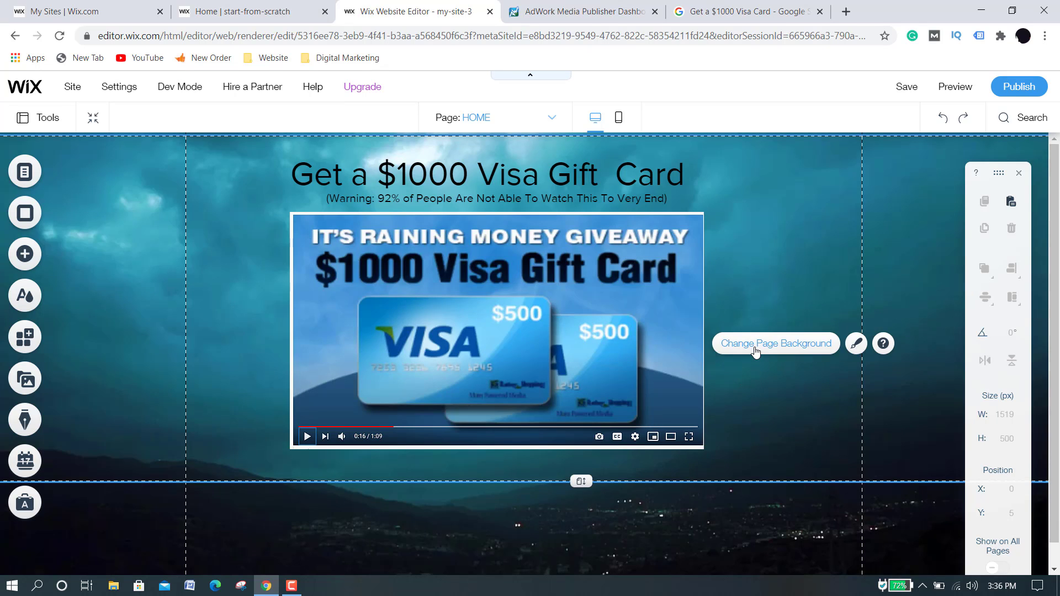
pyautogui.click(756, 352)
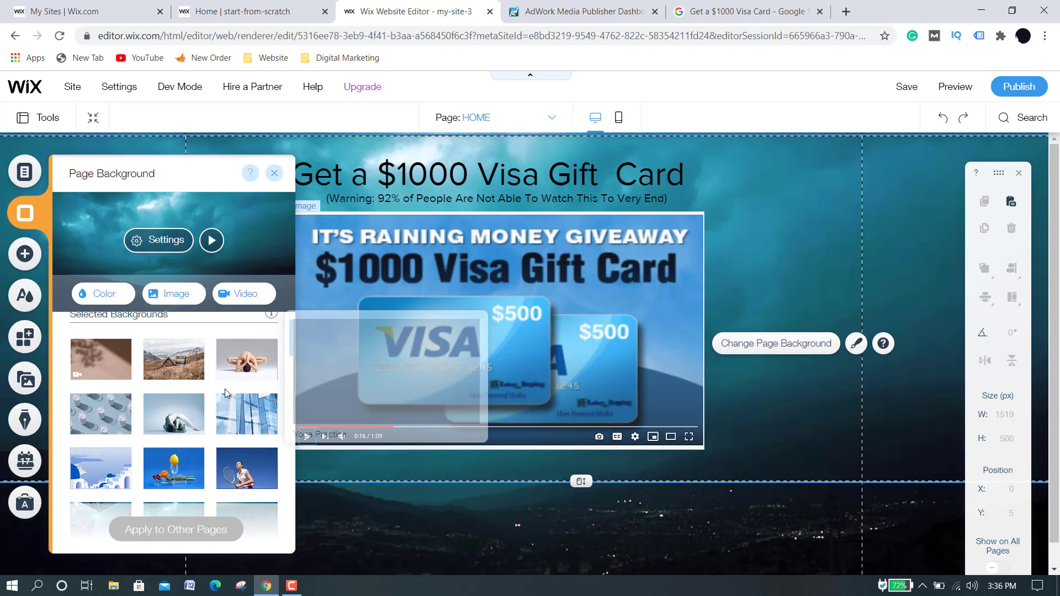
pyautogui.scroll(-2, 224, 389)
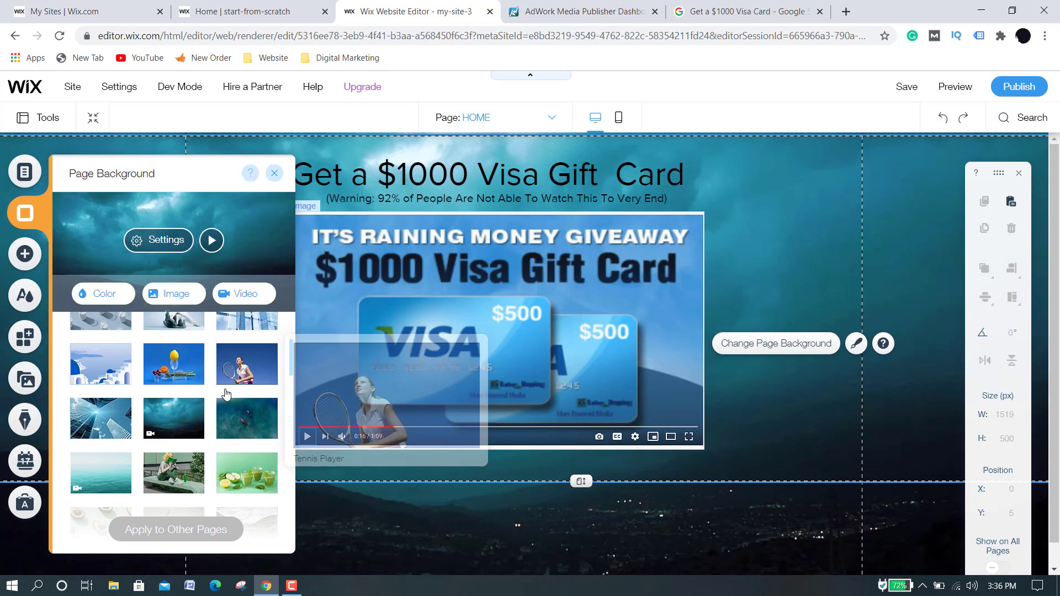
pyautogui.click(176, 474)
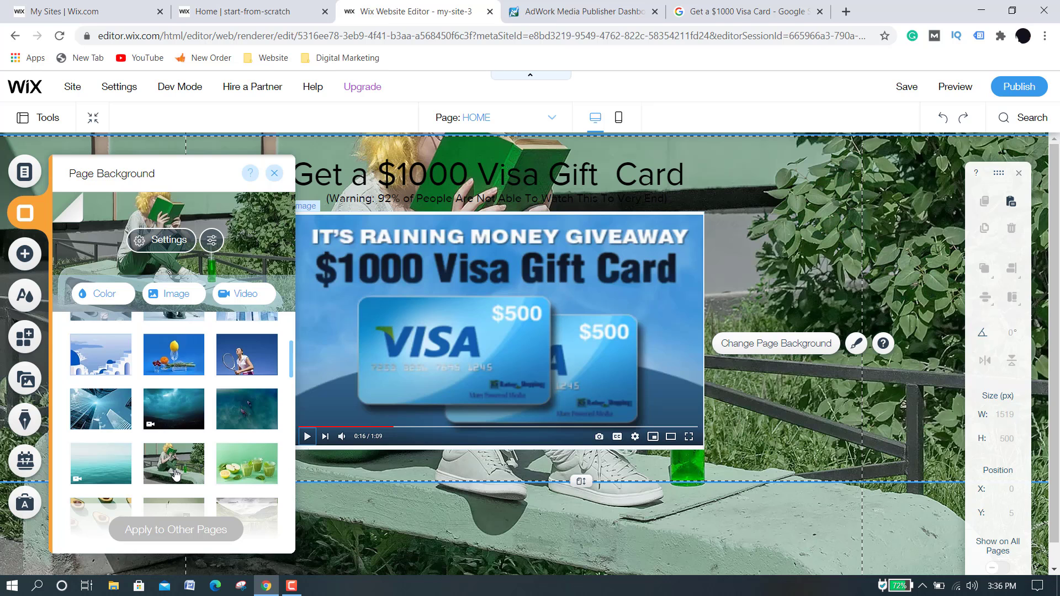
pyautogui.click(958, 88)
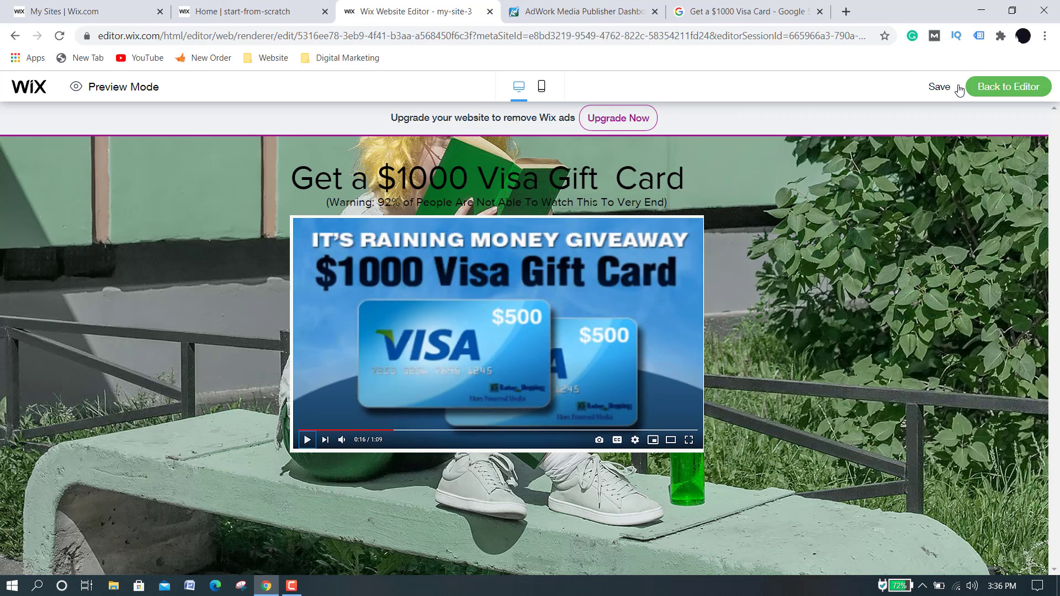
pyautogui.click(999, 88)
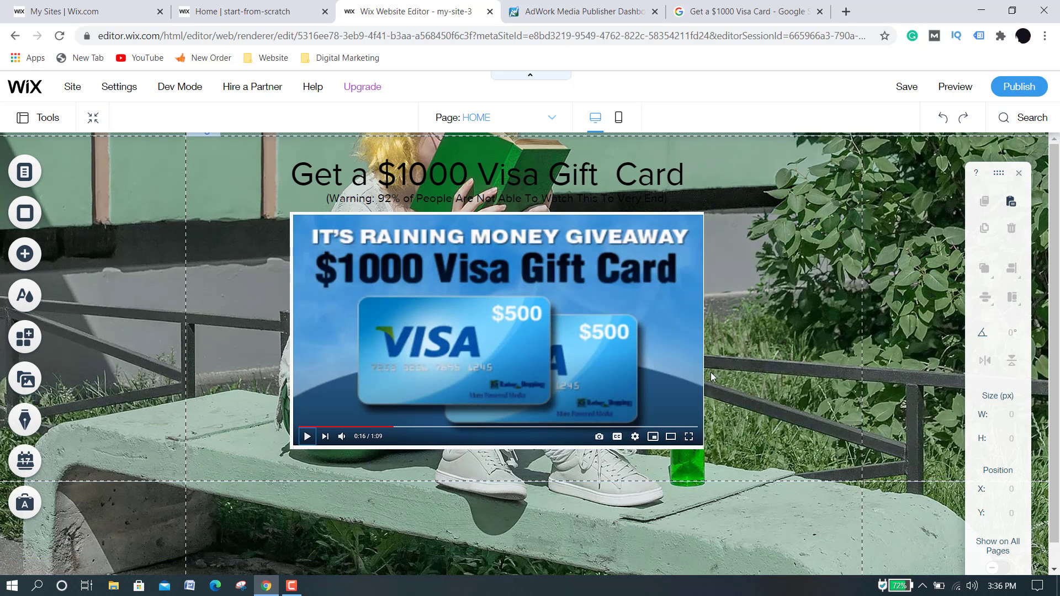
# Set the page background to the Green Theme image from the selected backgrounds.
pyautogui.click(764, 364)
pyautogui.click(772, 337)
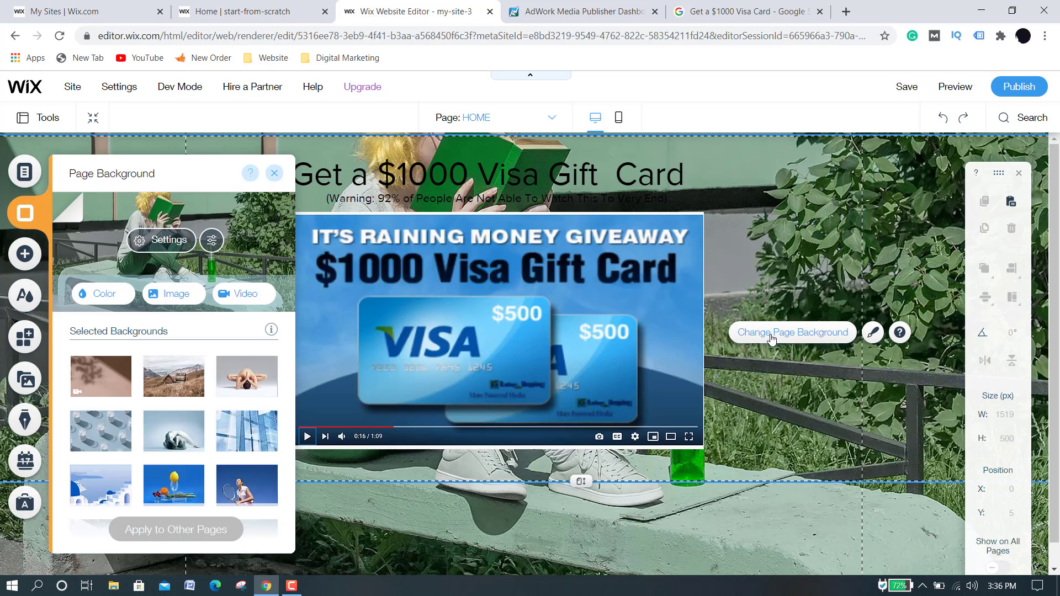
pyautogui.scroll(-2, 158, 425)
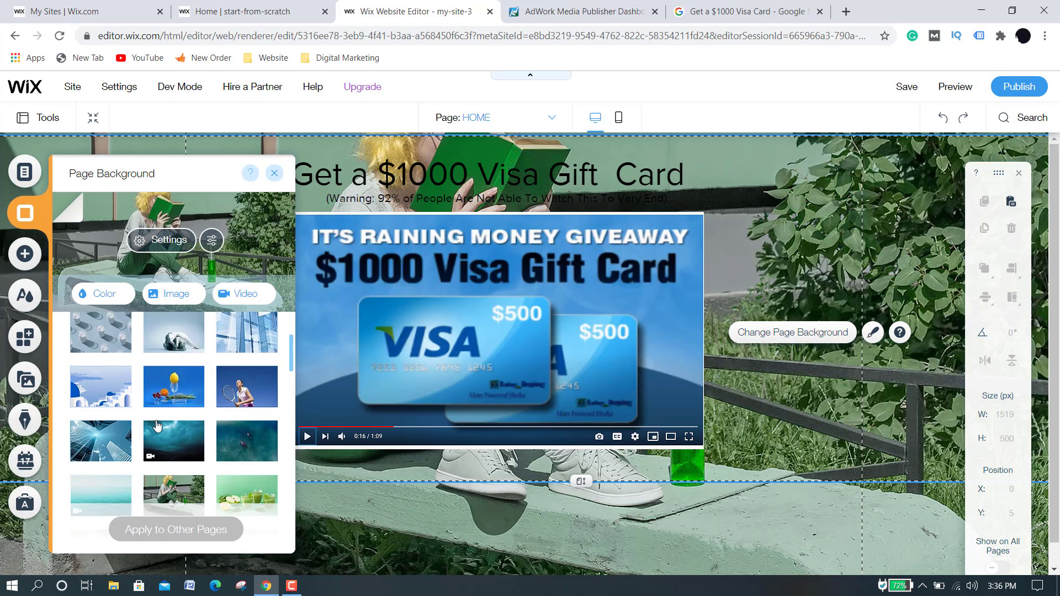
pyautogui.moveTo(157, 425)
pyautogui.scroll(-1, 157, 425)
pyautogui.moveTo(239, 440)
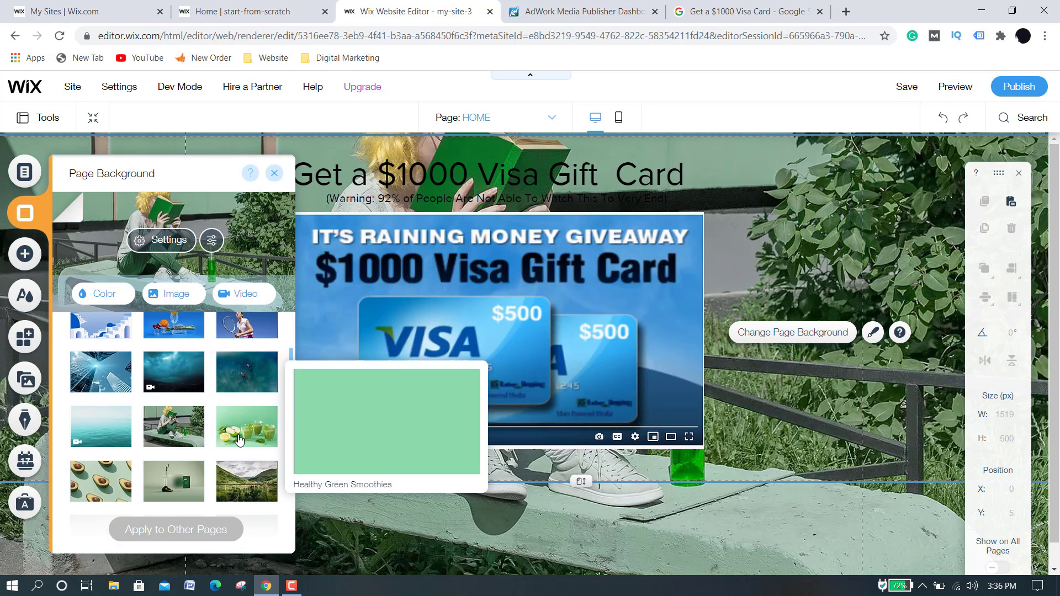
pyautogui.scroll(-1, 239, 440)
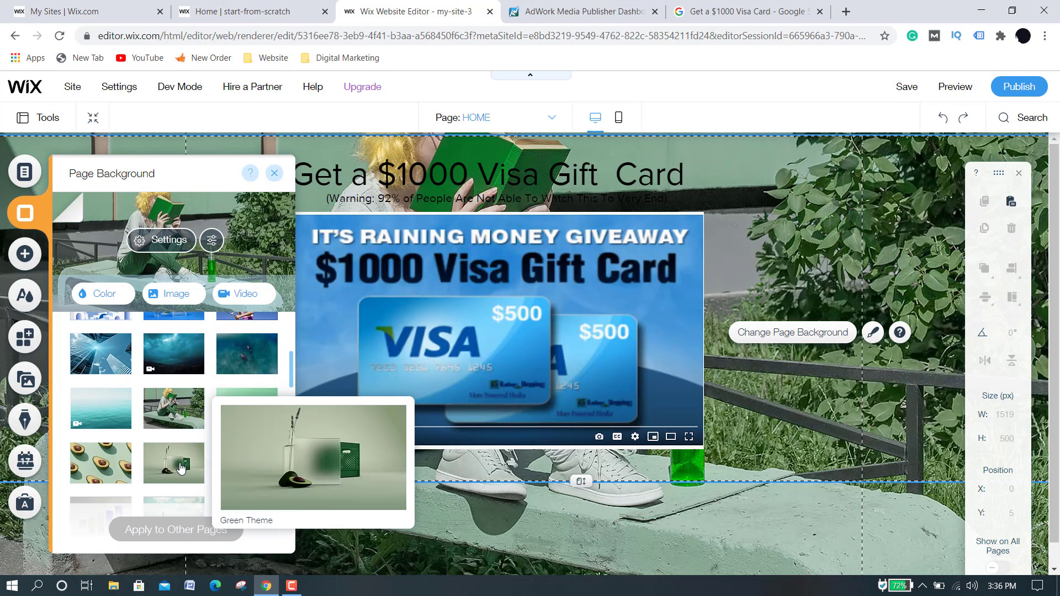
pyautogui.click(183, 468)
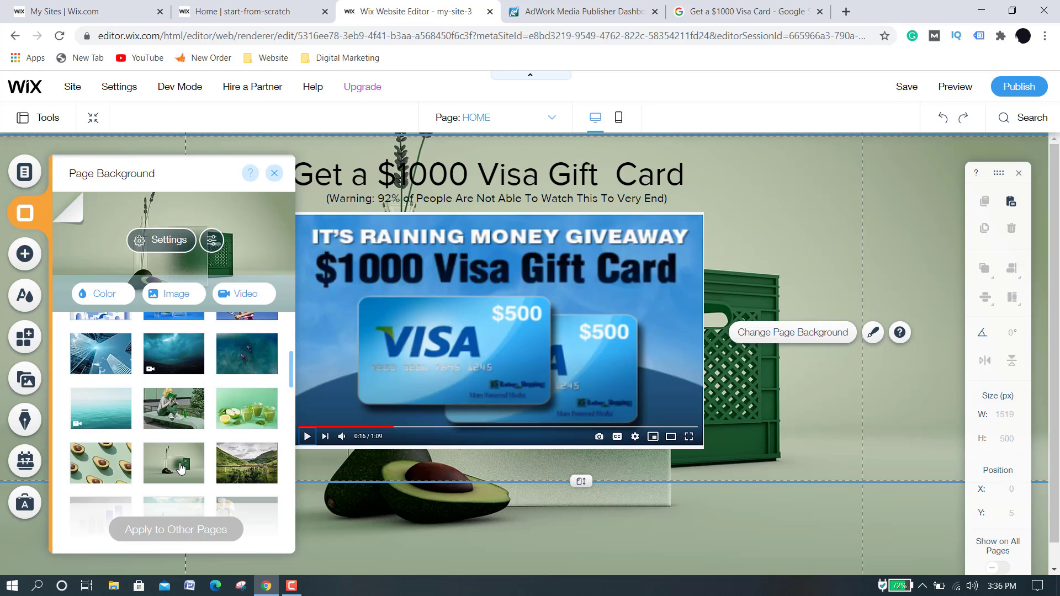
# Preview the landing page with the green avocado-and-crate background and return to the editor.
pyautogui.click(969, 87)
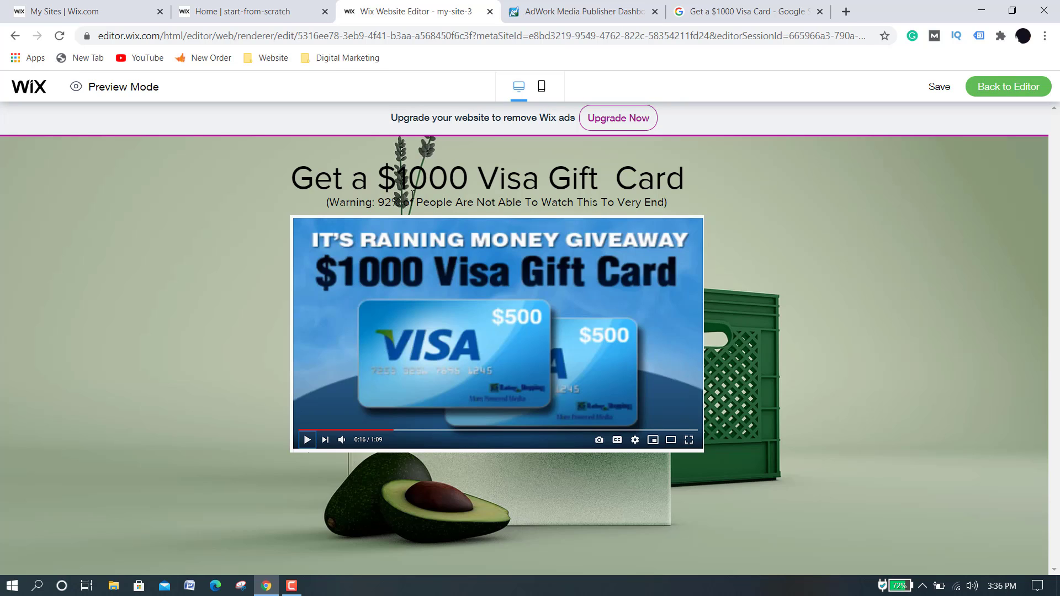
pyautogui.click(992, 90)
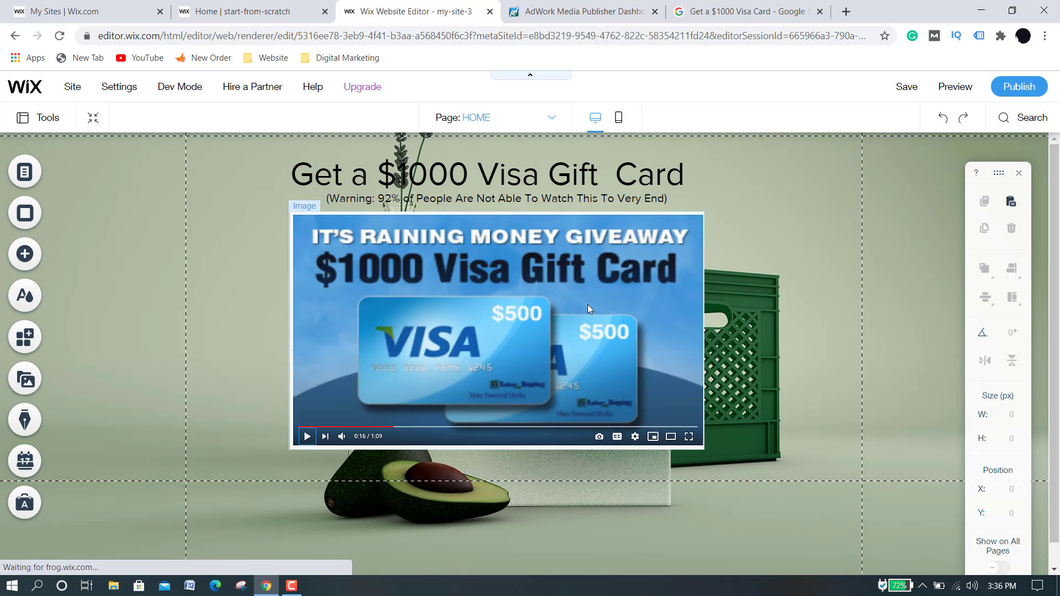
# Look through the selected page backgrounds and the Media from Wix illustrations for an alternative background.
pyautogui.click(848, 385)
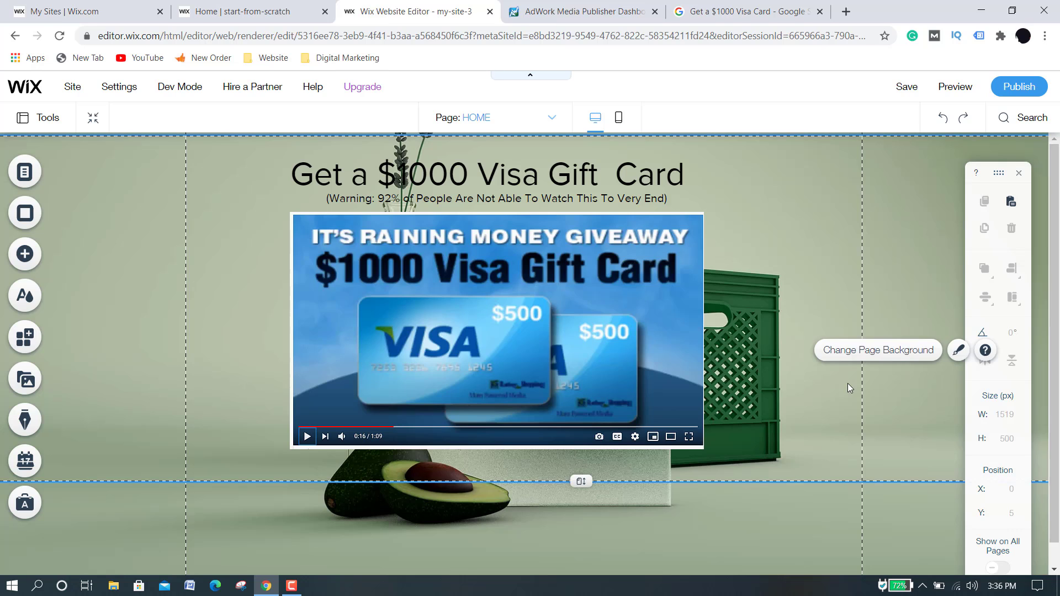
pyautogui.click(847, 354)
pyautogui.moveTo(248, 374)
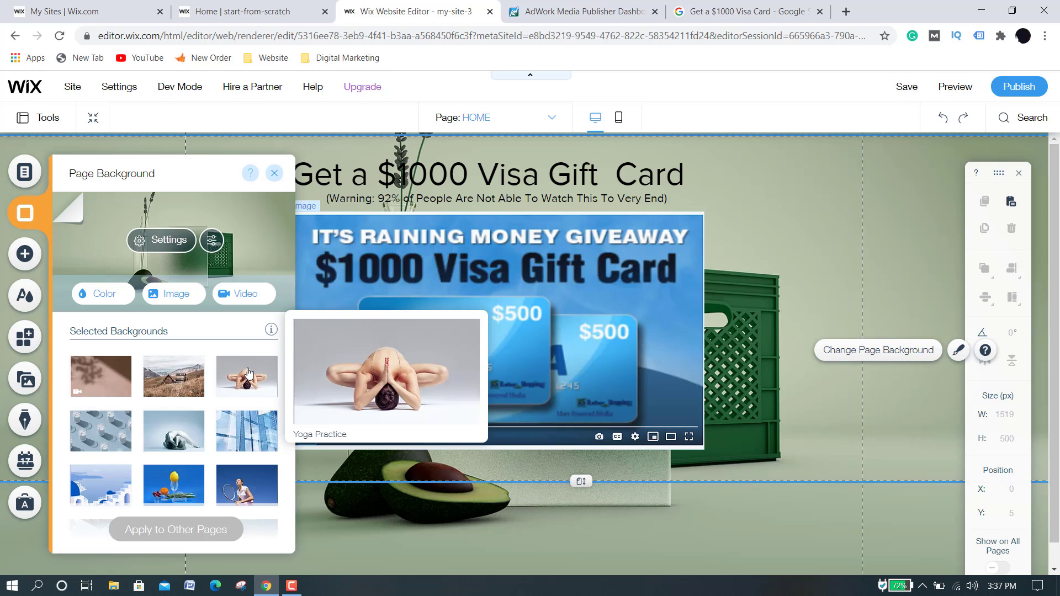
pyautogui.scroll(-2, 248, 373)
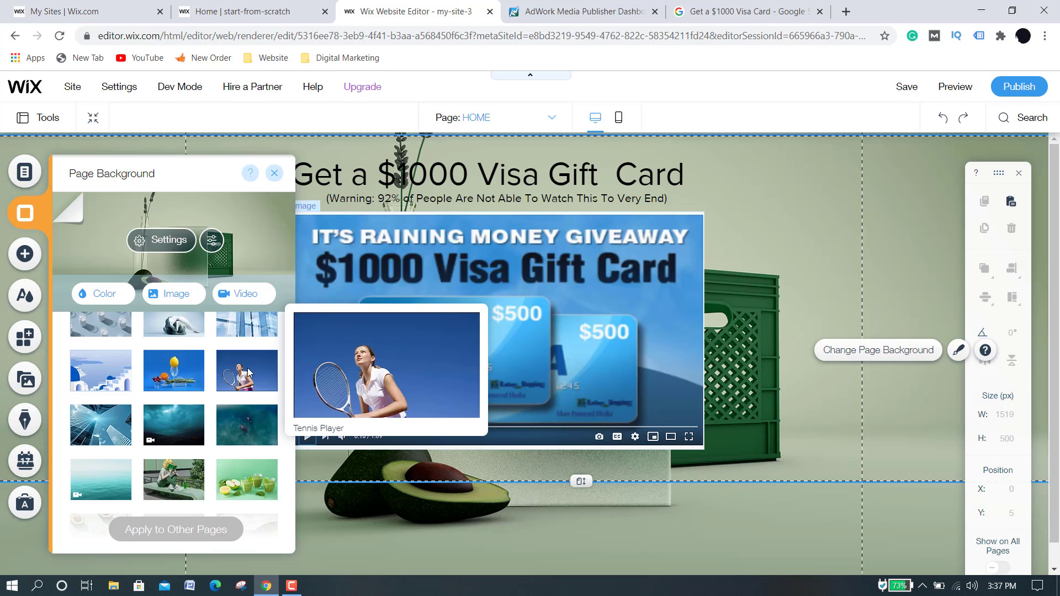
pyautogui.scroll(-4, 248, 372)
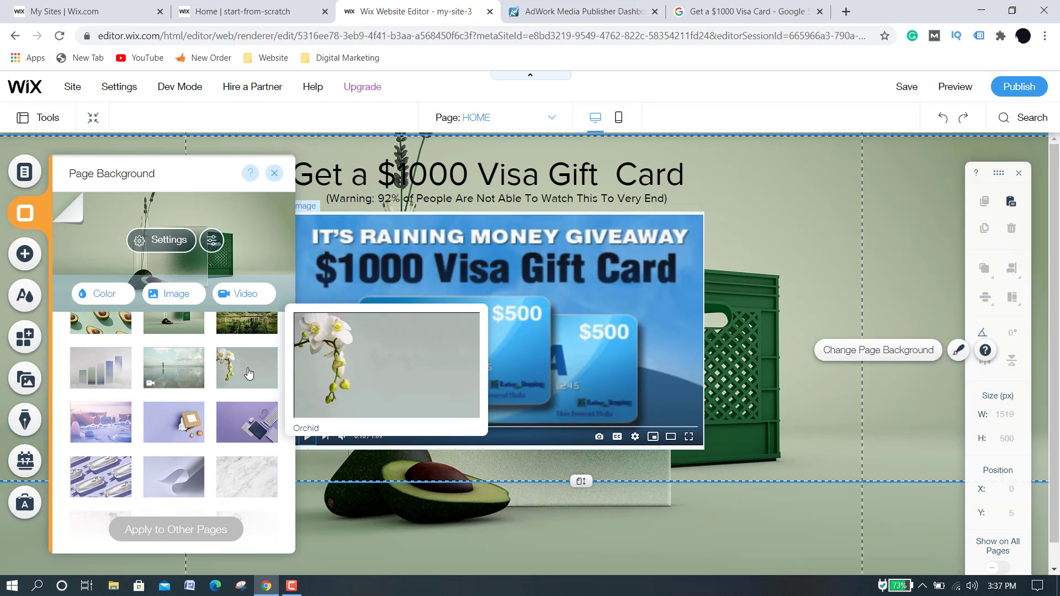
pyautogui.scroll(3, 249, 372)
pyautogui.scroll(2, 249, 373)
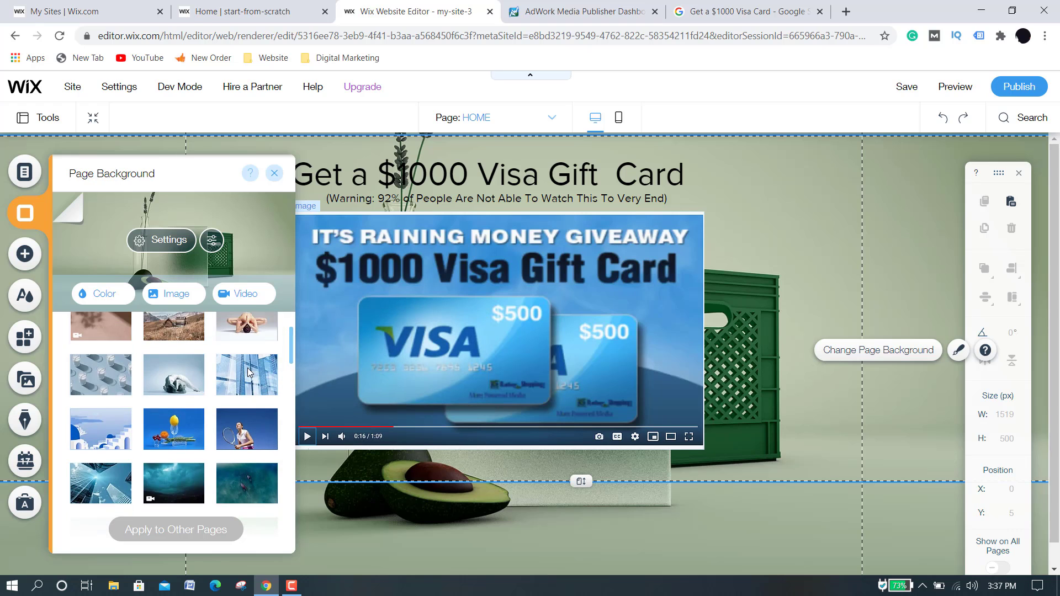
pyautogui.click(171, 301)
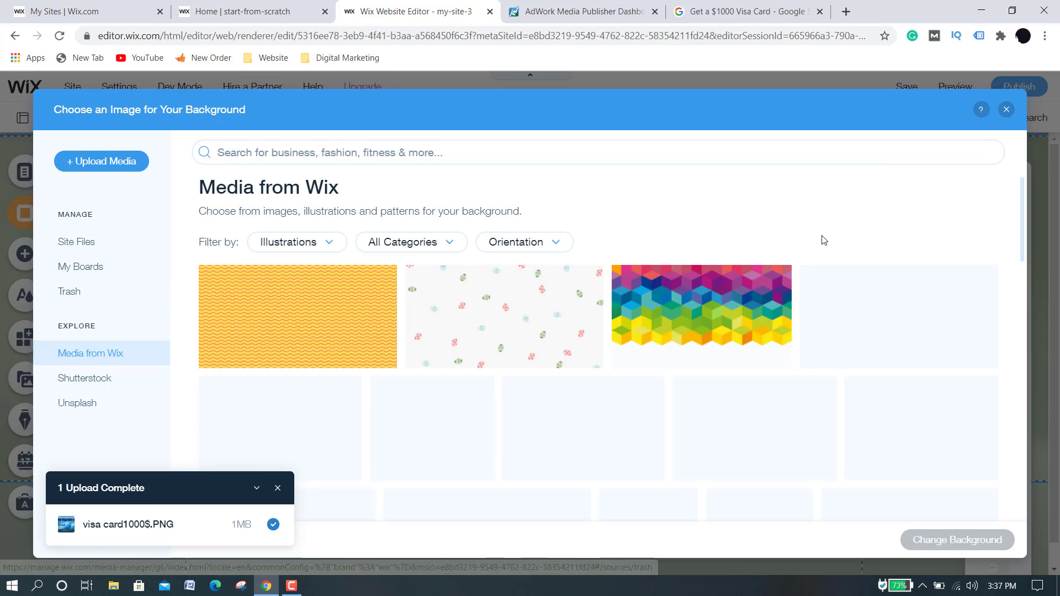
pyautogui.scroll(-2, 823, 239)
pyautogui.scroll(-3, 822, 239)
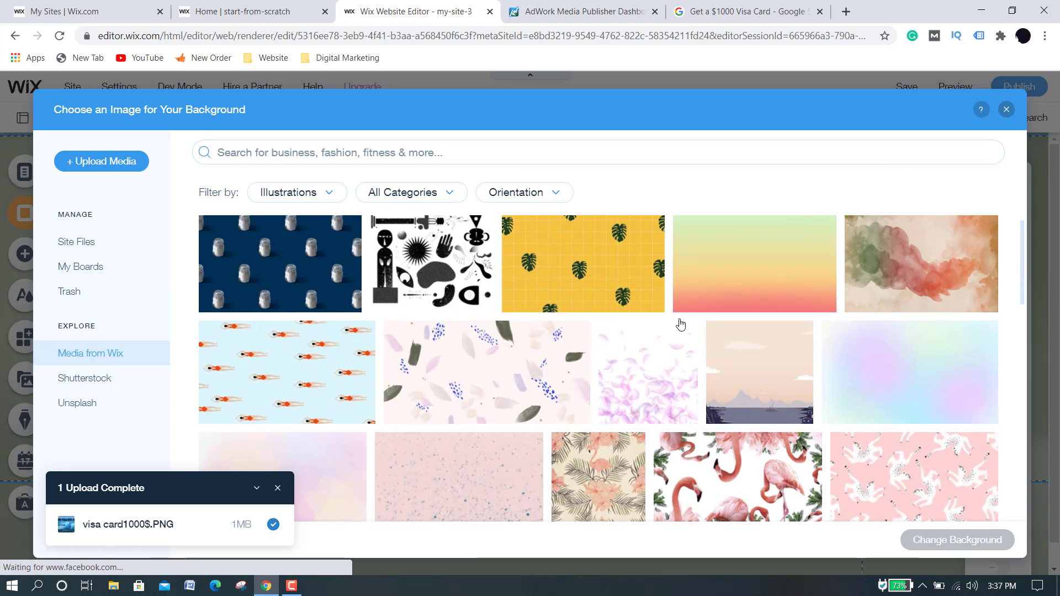
pyautogui.click(1006, 110)
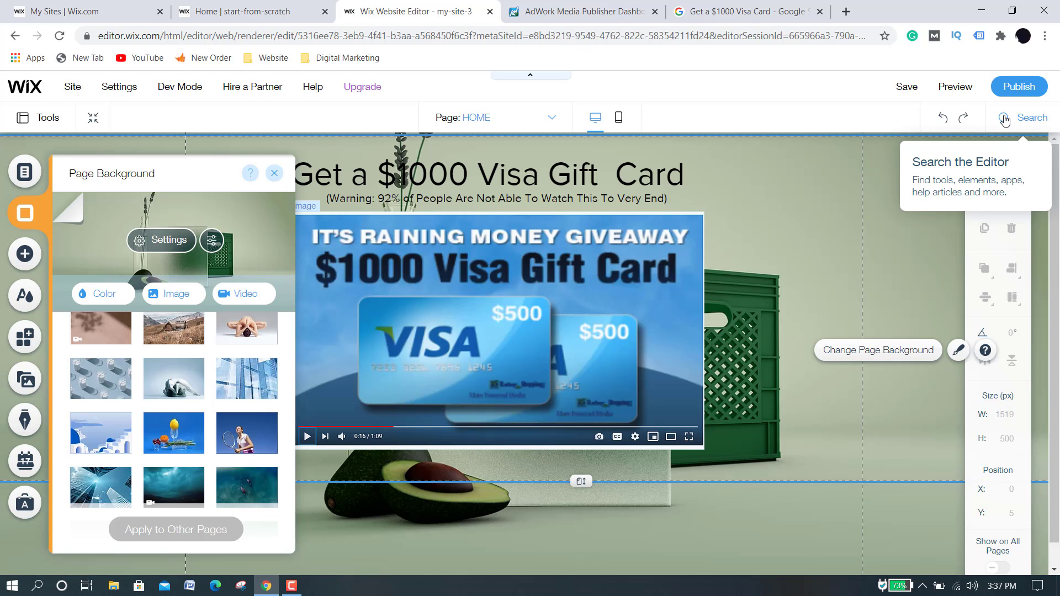
# Set the page background to the aerial teal ocean photo from the selected backgrounds and preview the page with it.
pyautogui.scroll(1, 171, 405)
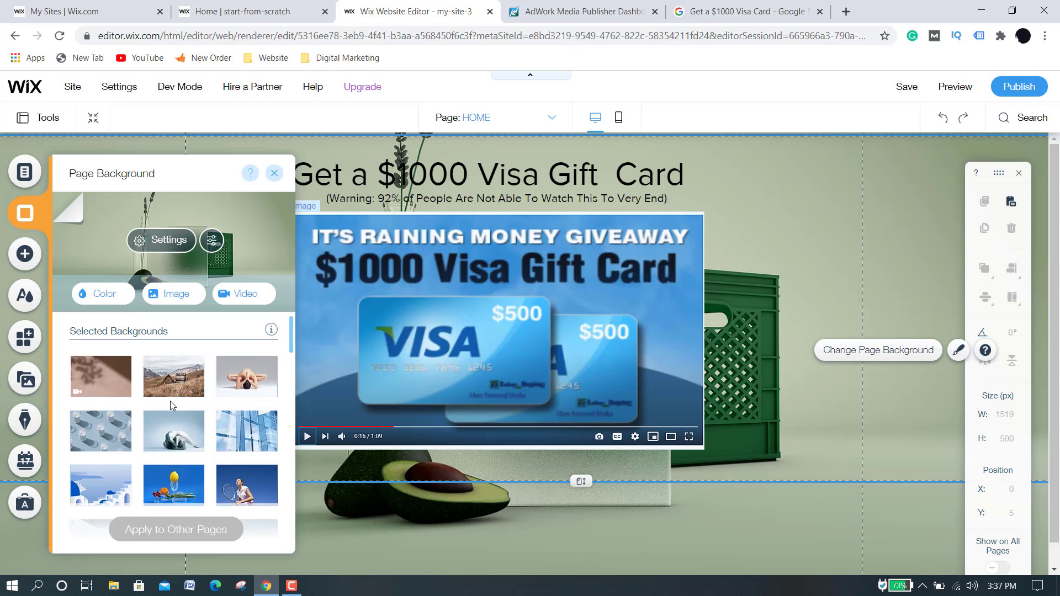
pyautogui.scroll(-3, 171, 405)
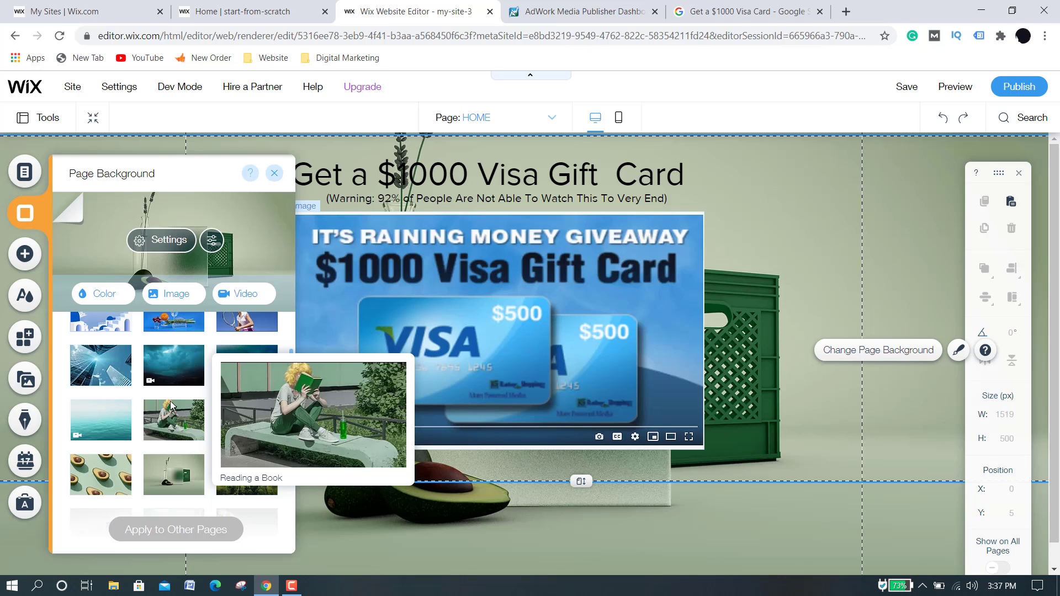
pyautogui.click(247, 363)
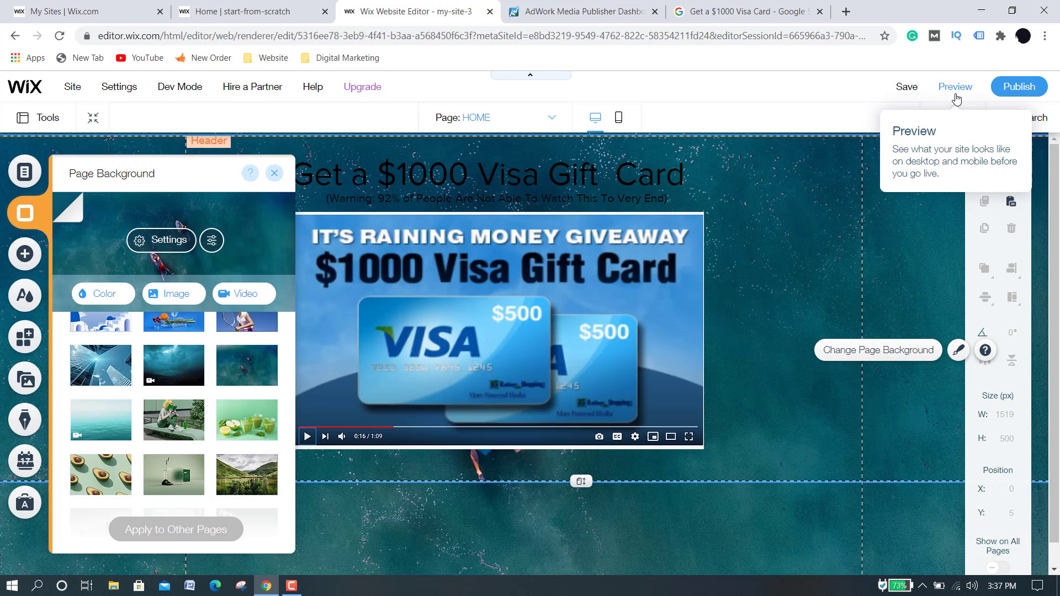
pyautogui.click(956, 88)
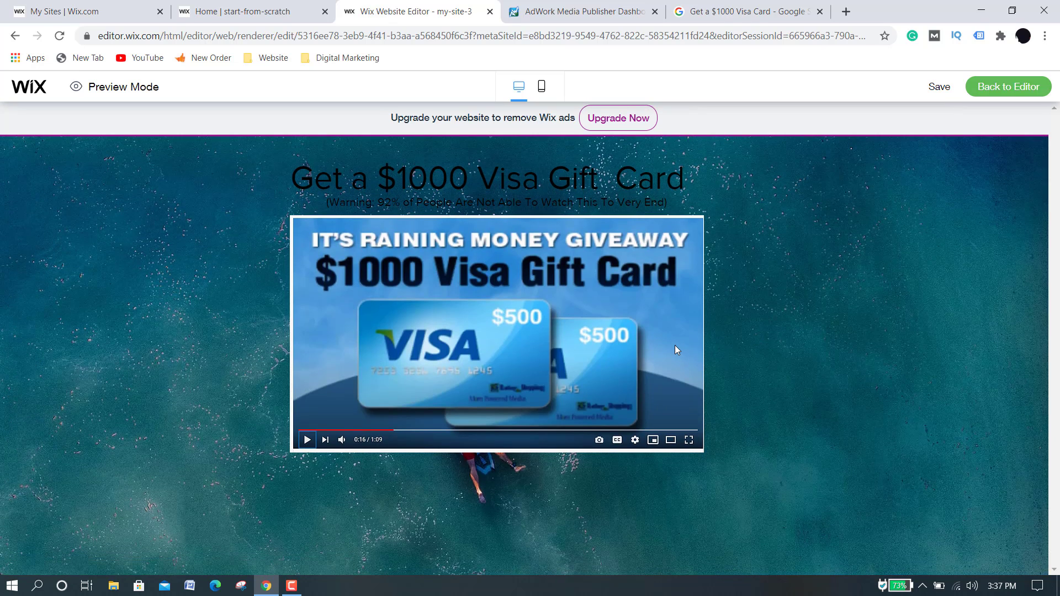
pyautogui.click(990, 95)
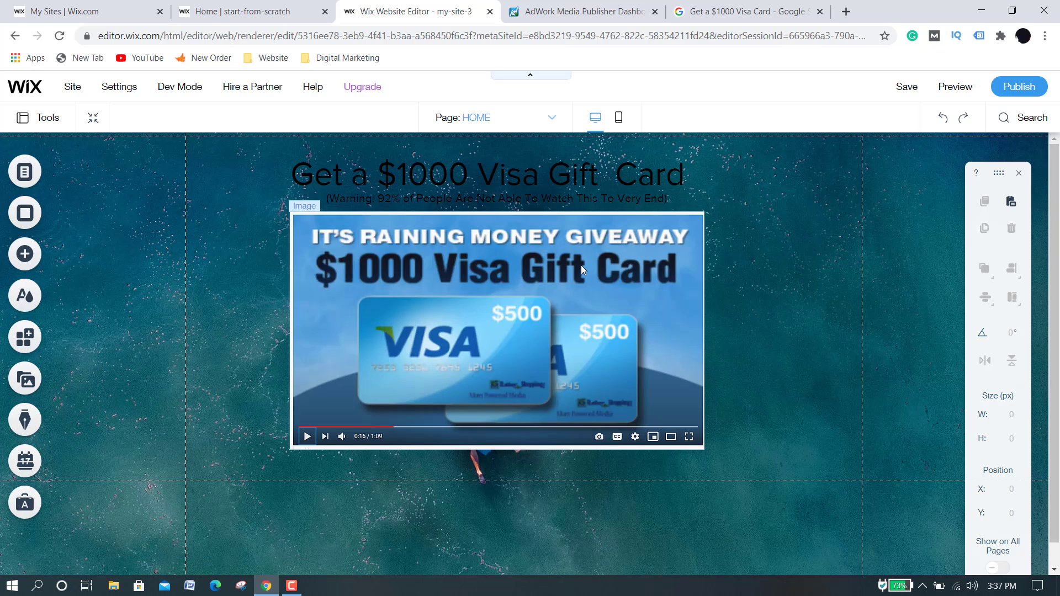
# Move the Visa card image slightly down the page to Y 122.
pyautogui.moveTo(561, 263); pyautogui.dragTo(561, 269)
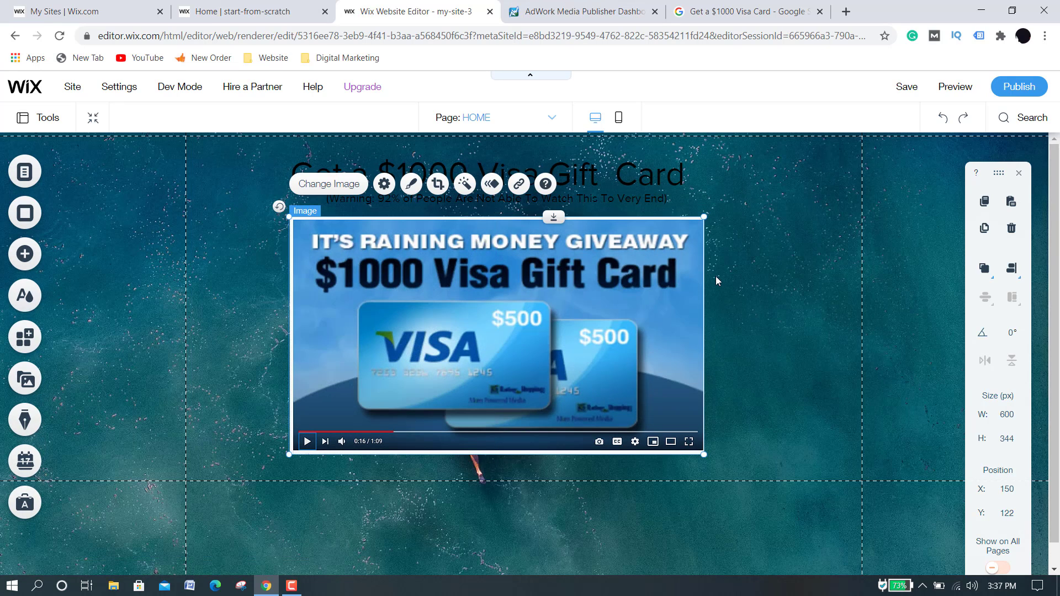
pyautogui.click(751, 282)
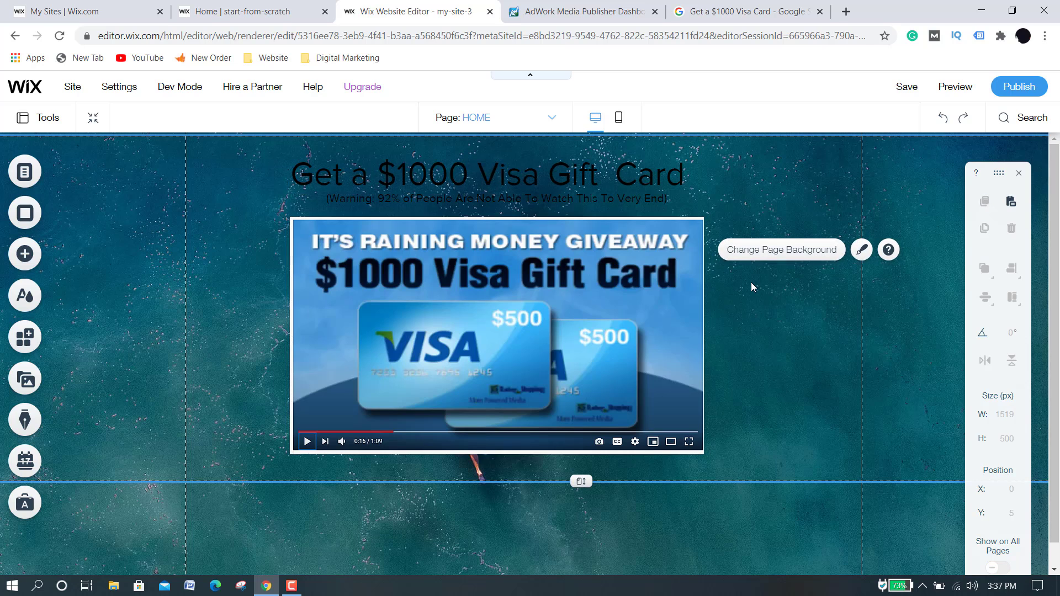
# Format the "Get a $1000 Visa Gift Card" headline as bold white text with a font size of 52 px.
pyautogui.click(535, 181)
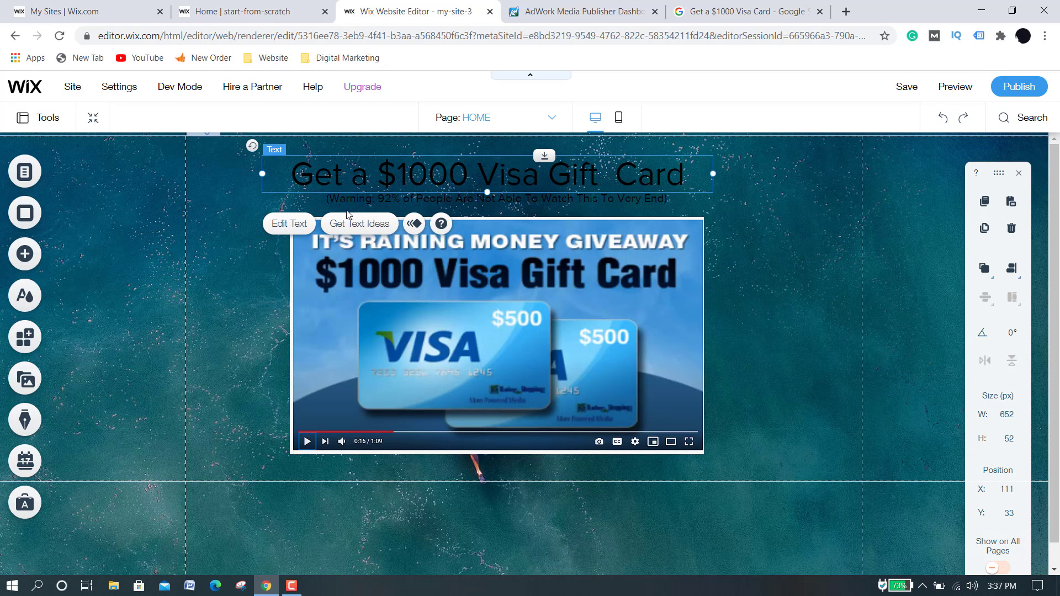
pyautogui.click(299, 228)
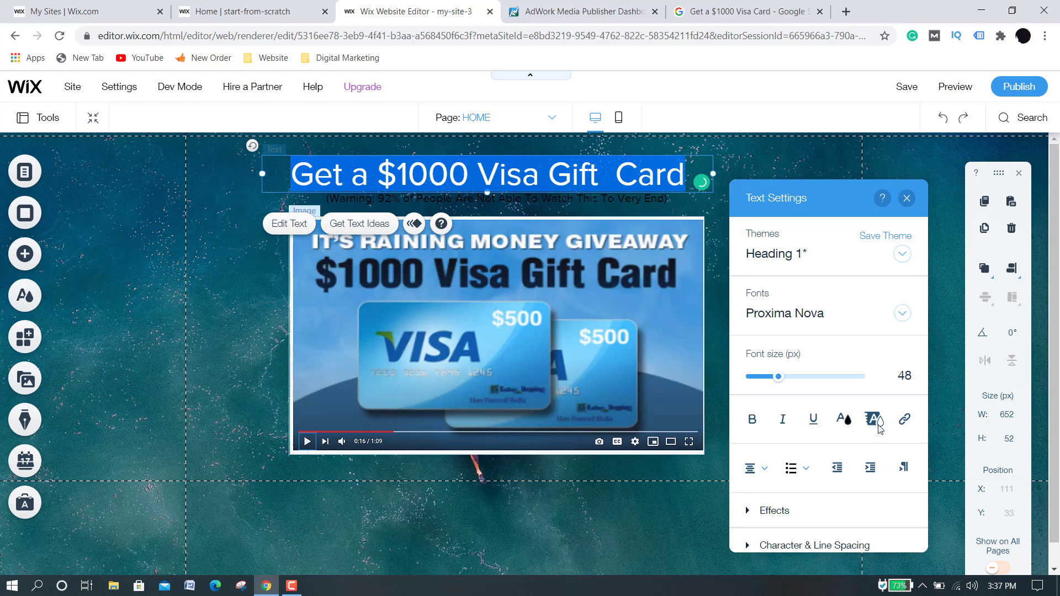
pyautogui.moveTo(782, 381); pyautogui.dragTo(782, 381)
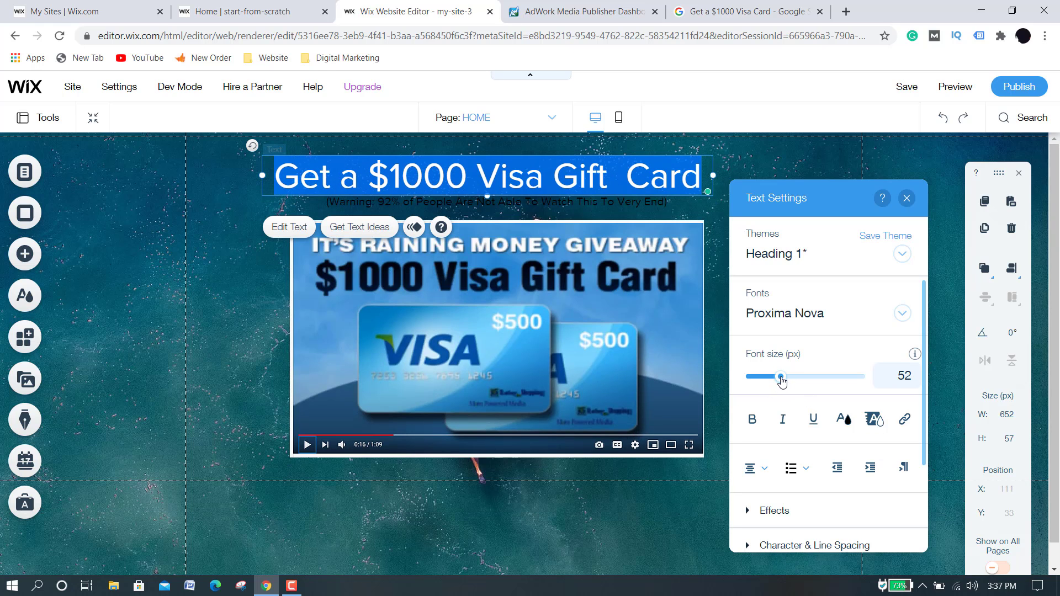
pyautogui.click(752, 419)
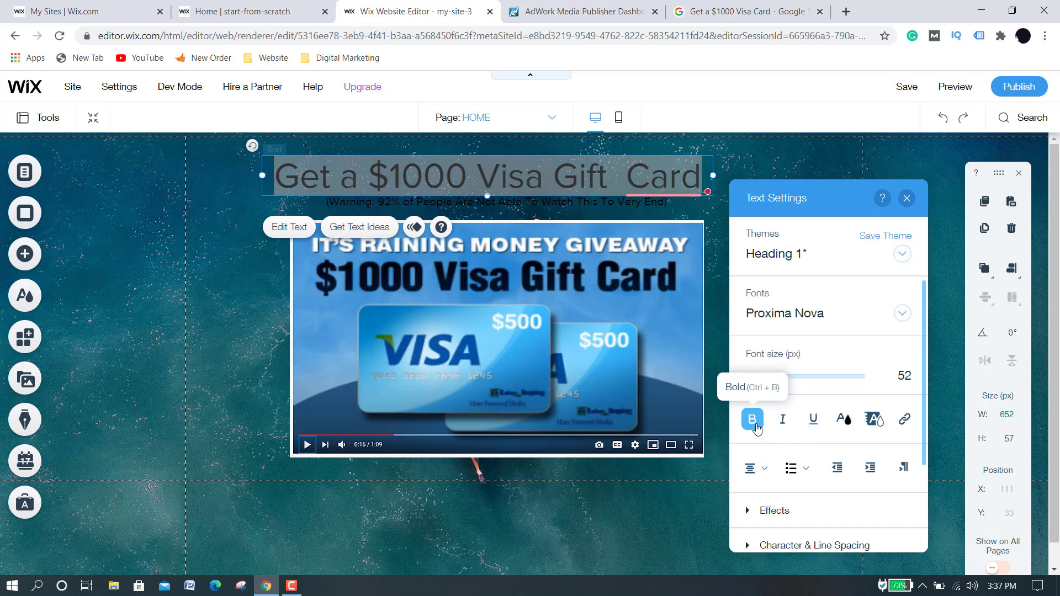
pyautogui.click(844, 419)
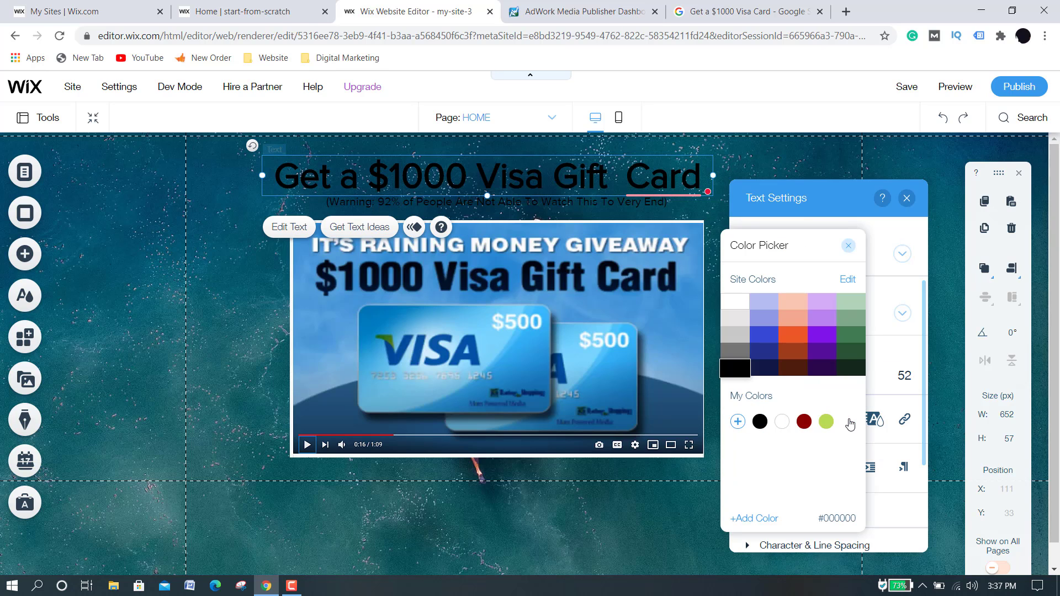
pyautogui.click(738, 303)
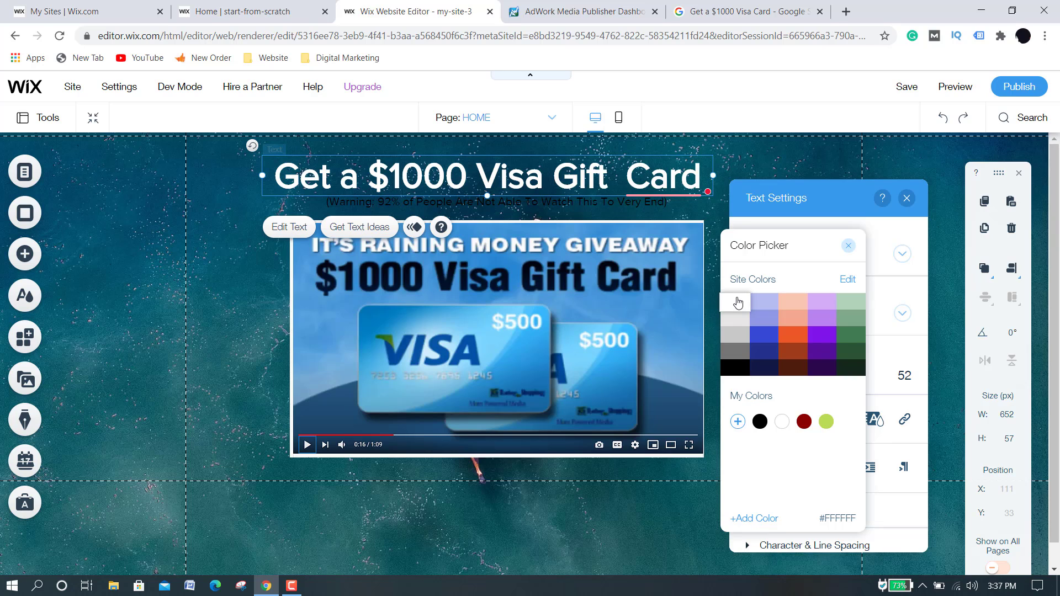
pyautogui.click(755, 142)
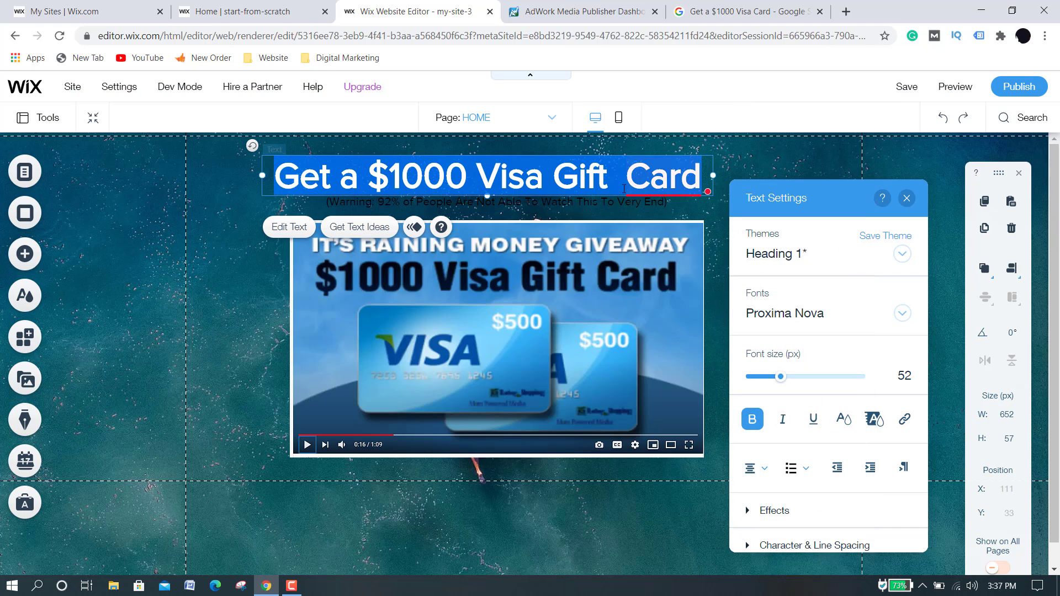
# Make the warning line under the headline white, underlined and bold.
pyautogui.click(604, 206)
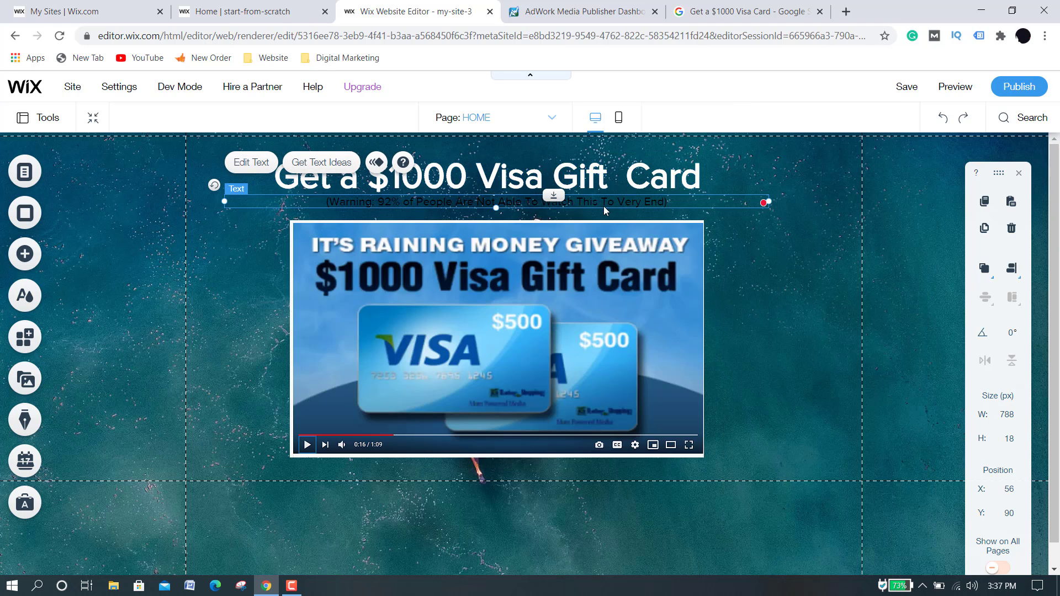
pyautogui.click(604, 206)
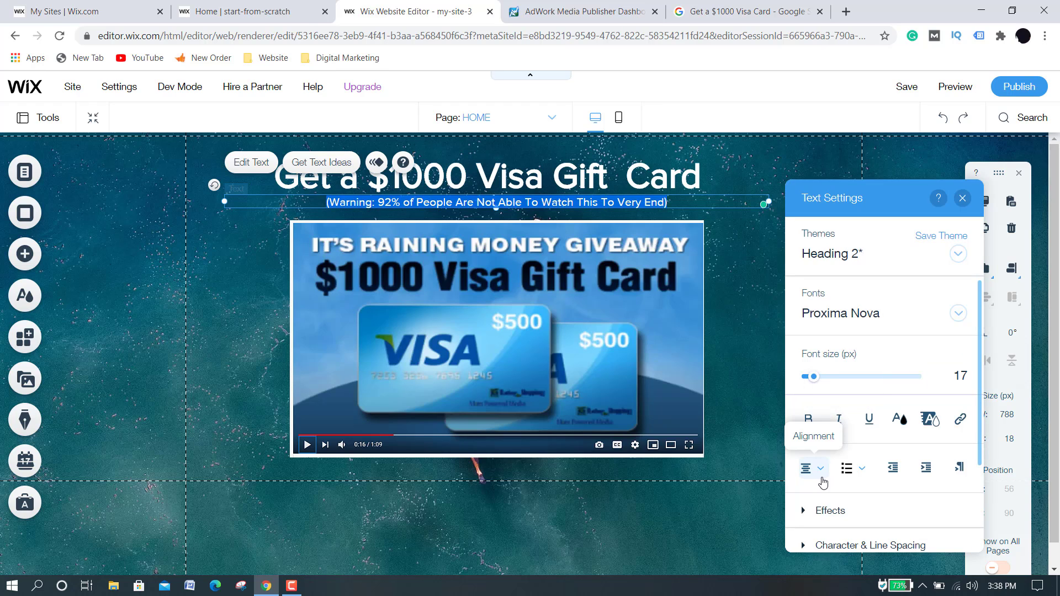
pyautogui.click(900, 420)
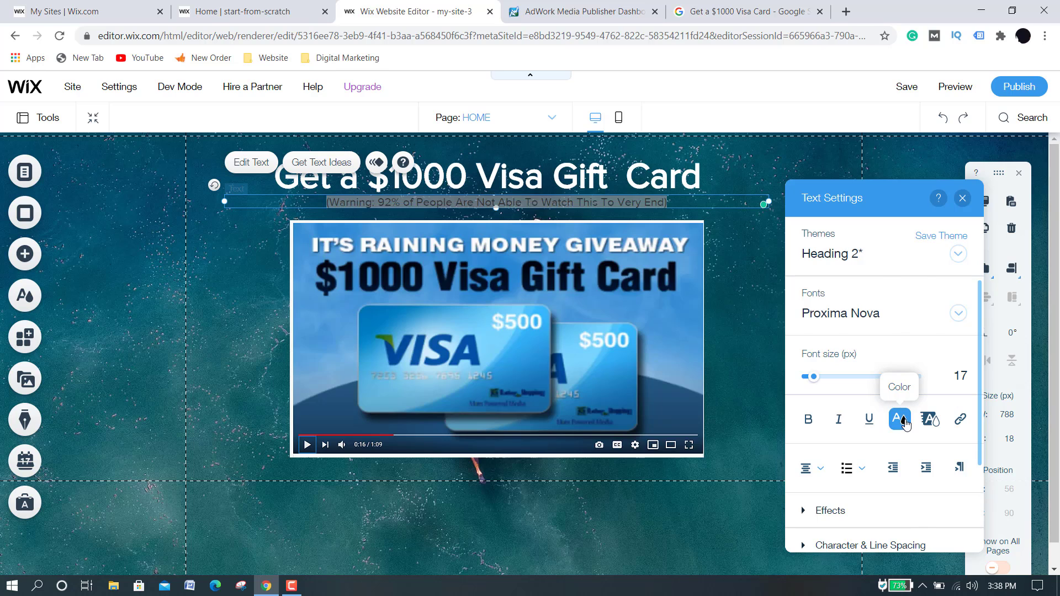
pyautogui.click(790, 301)
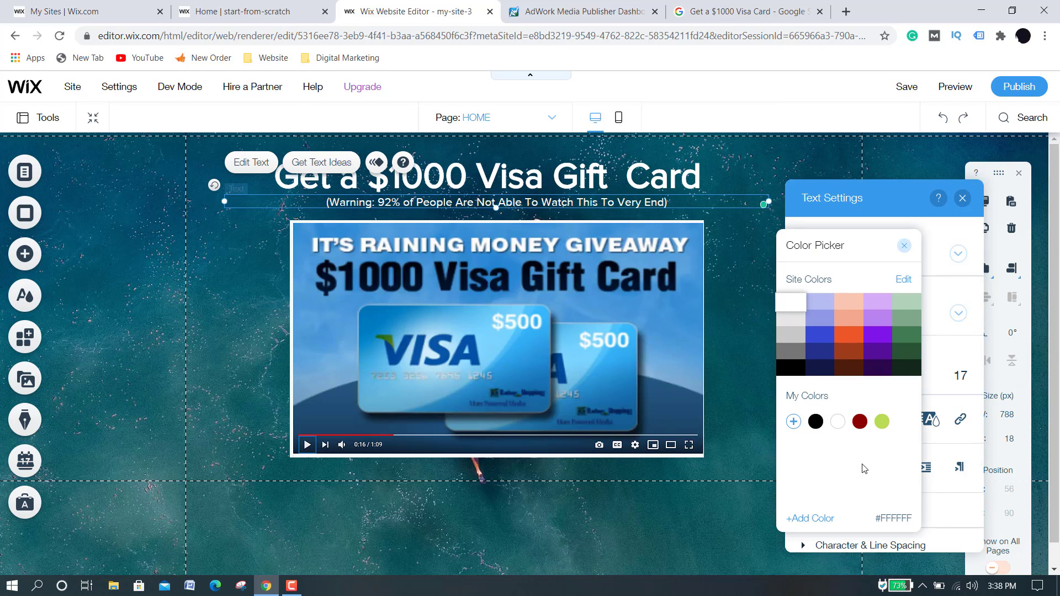
pyautogui.click(905, 248)
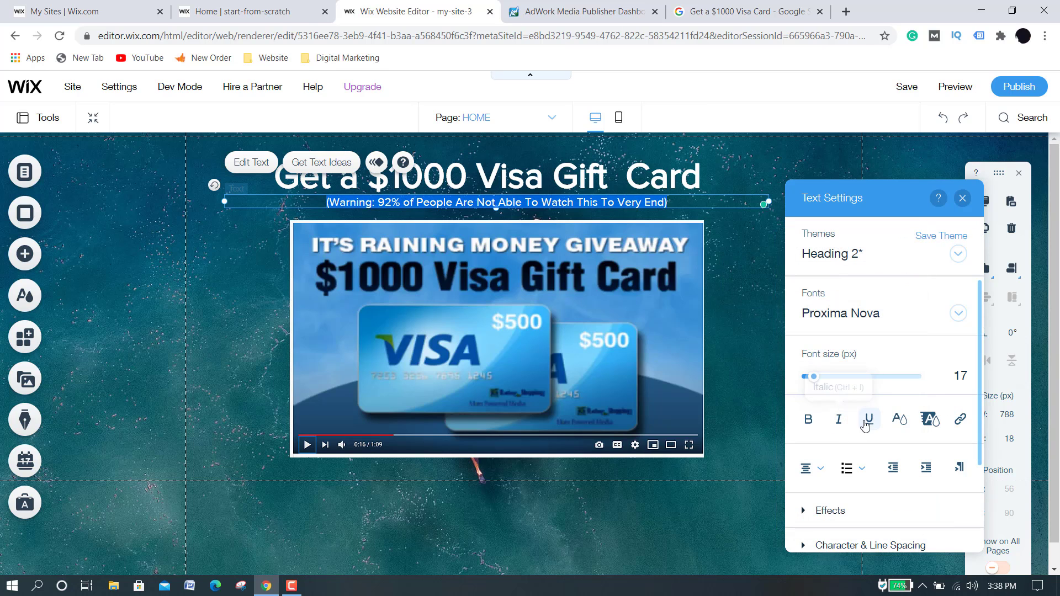
pyautogui.click(870, 421)
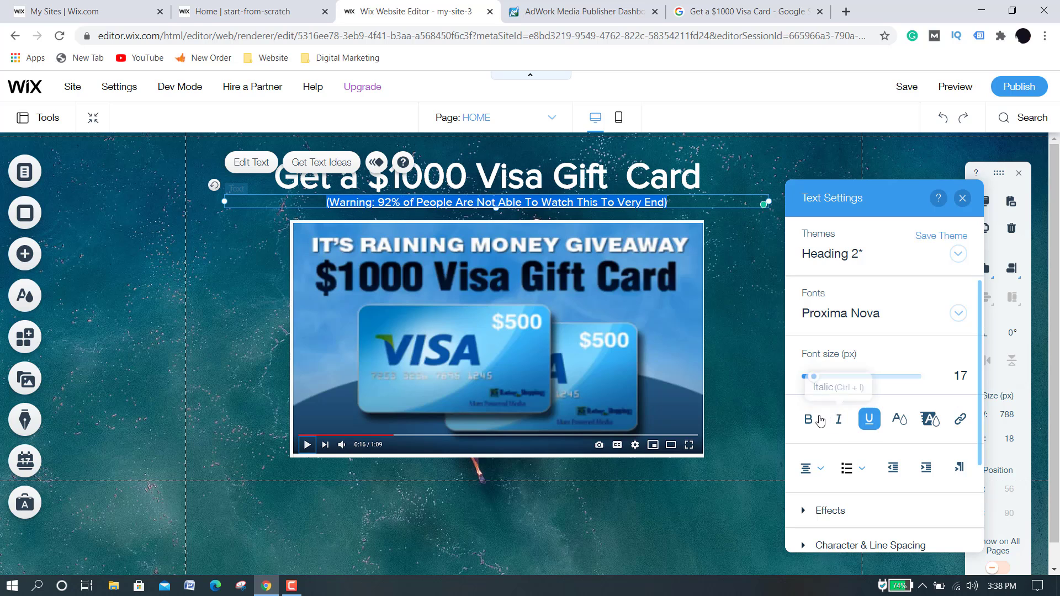
pyautogui.click(808, 421)
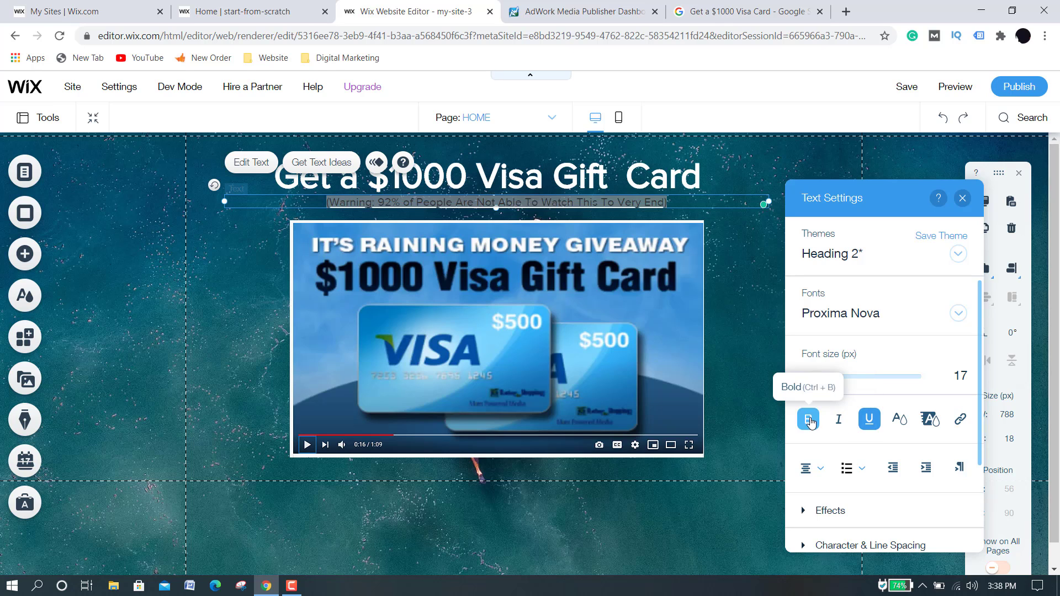
pyautogui.click(746, 332)
# Move the Visa card image up to Y 115, just below the warning line, and preview the page.
pyautogui.moveTo(549, 308); pyautogui.dragTo(549, 299)
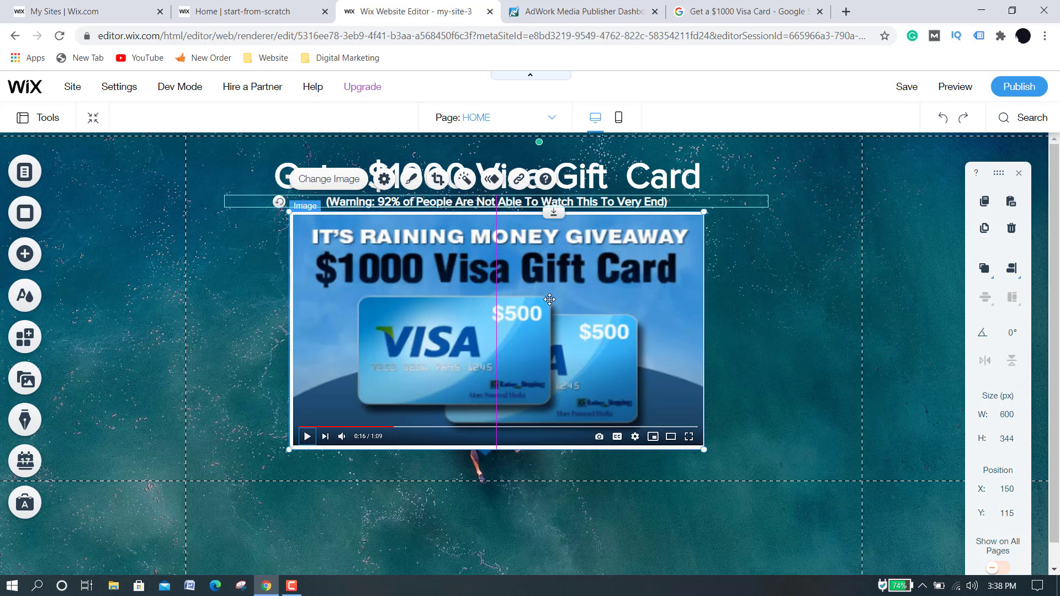
pyautogui.click(715, 317)
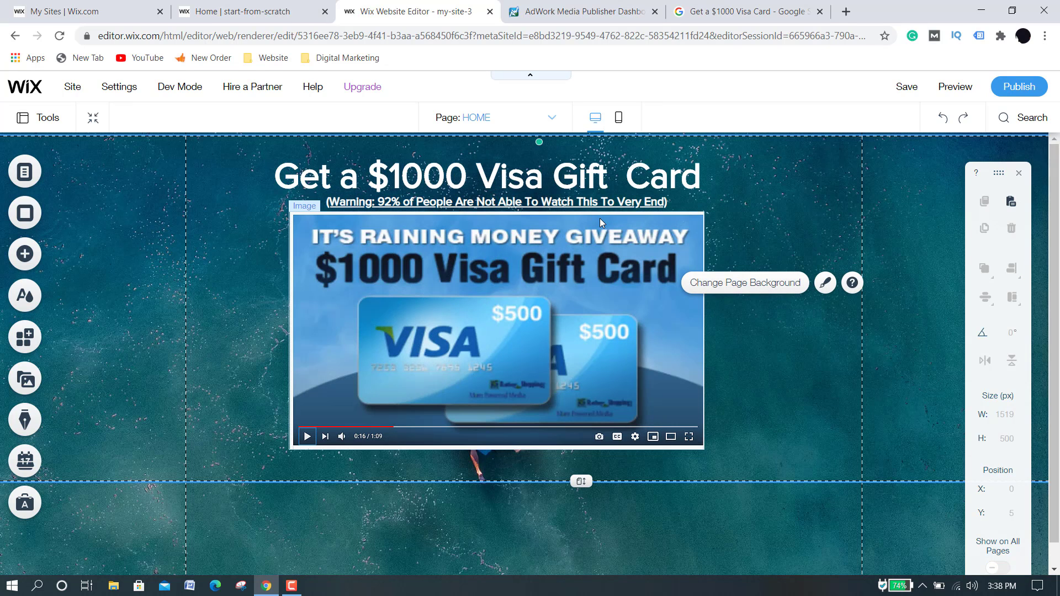
pyautogui.click(969, 88)
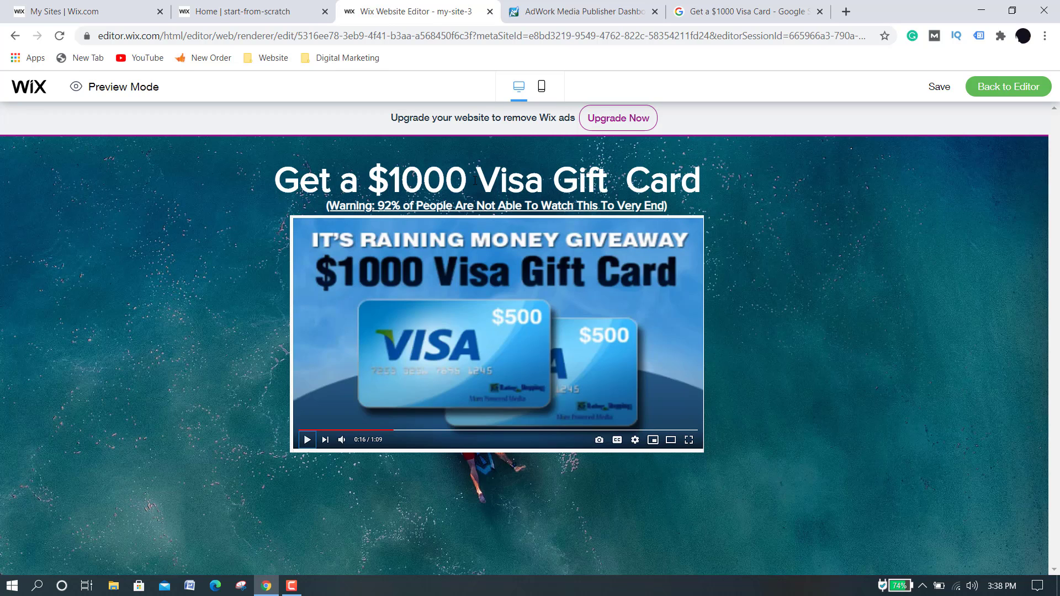
pyautogui.moveTo(475, 180); pyautogui.dragTo(703, 195)
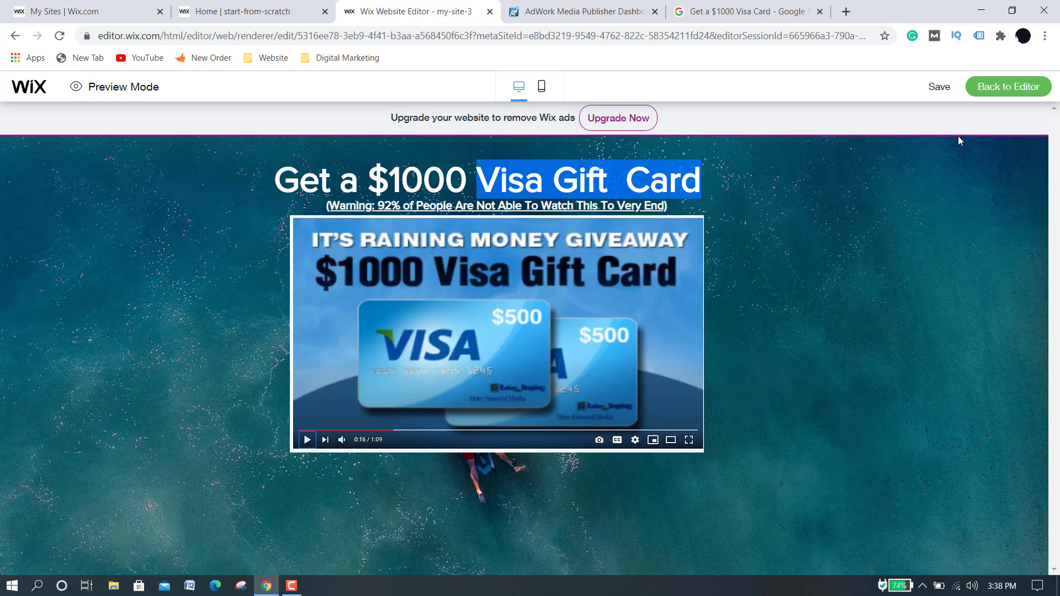
# Colour the words "Visa Gift Card" in the headline orange (#ED5829) and check the result in a page preview.
pyautogui.click(1022, 87)
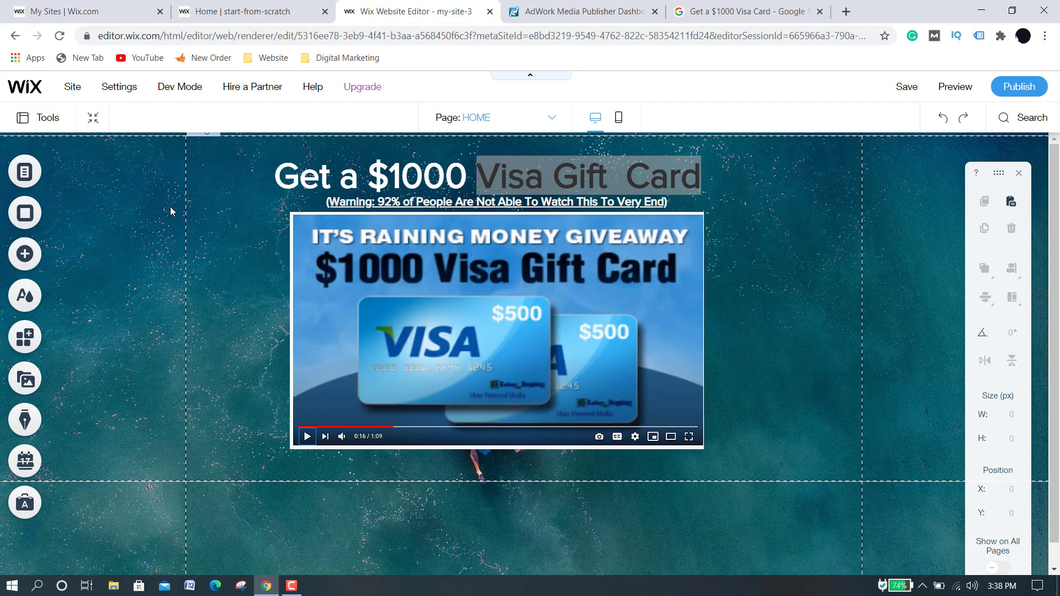
pyautogui.click(561, 177)
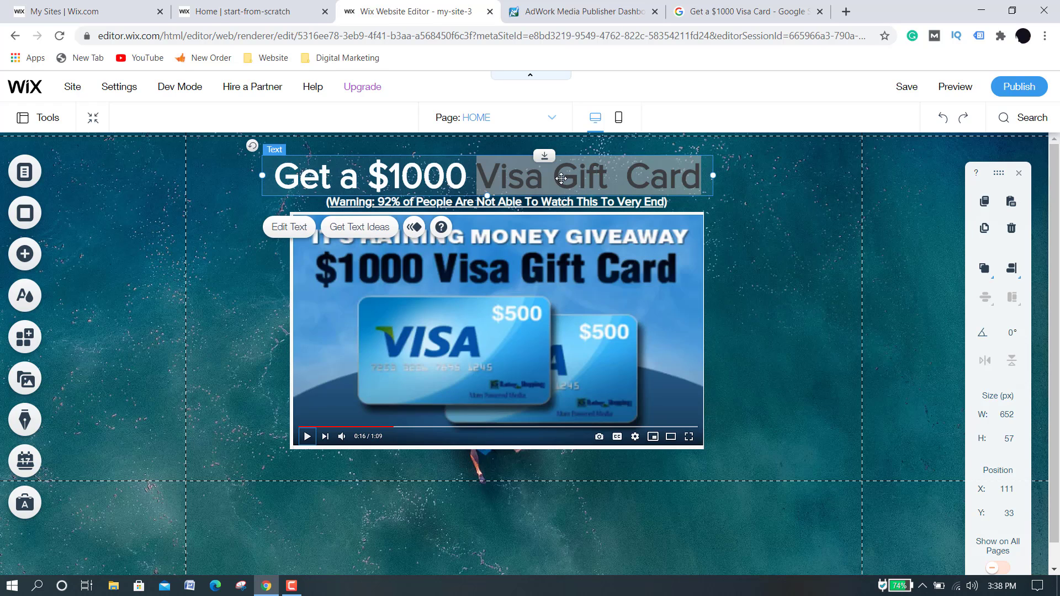
pyautogui.click(284, 235)
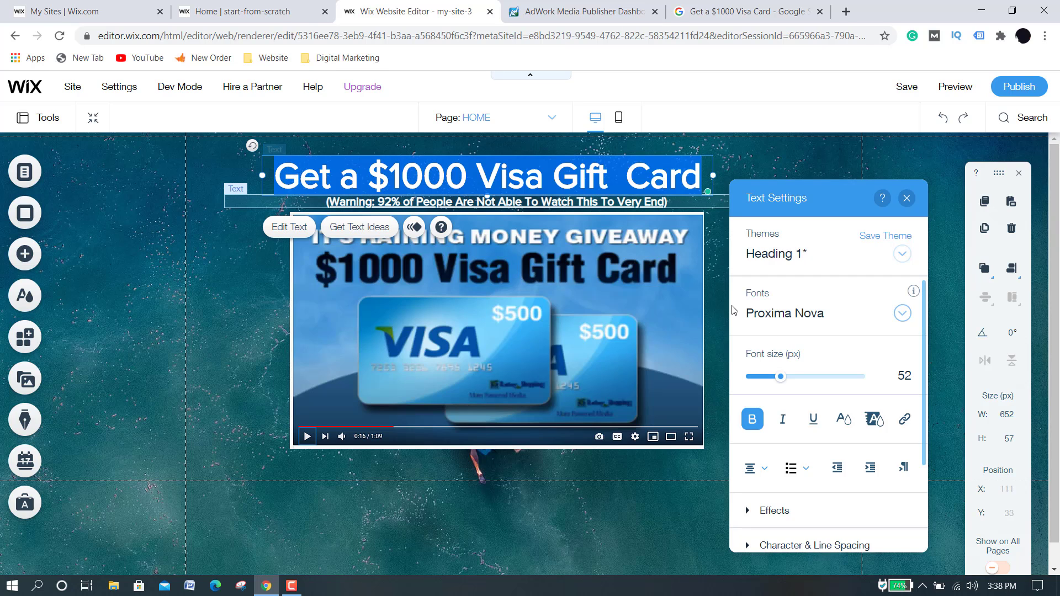
pyautogui.click(543, 176)
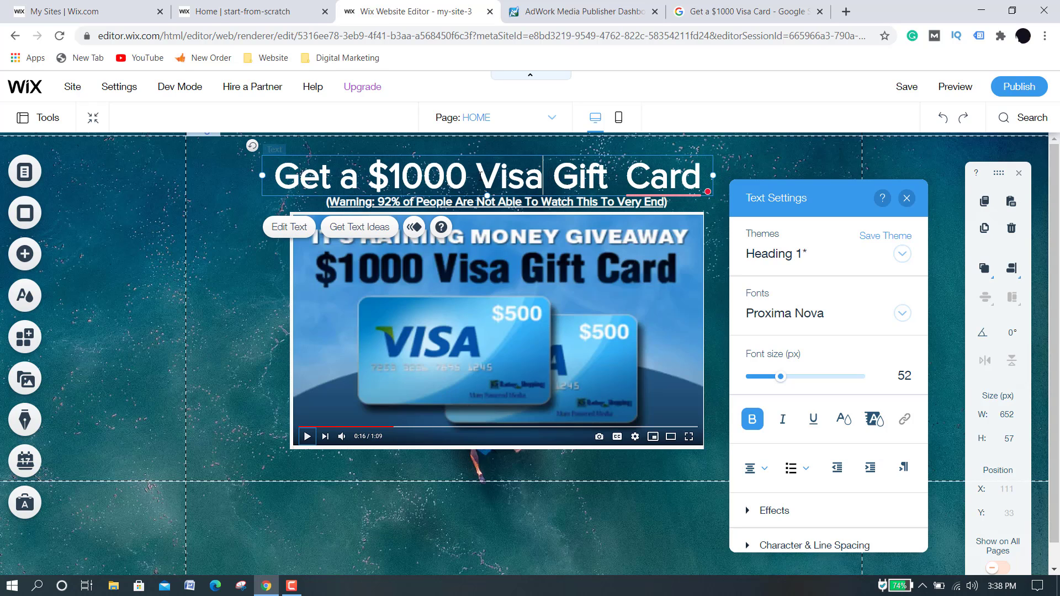
pyautogui.moveTo(521, 177); pyautogui.dragTo(701, 178)
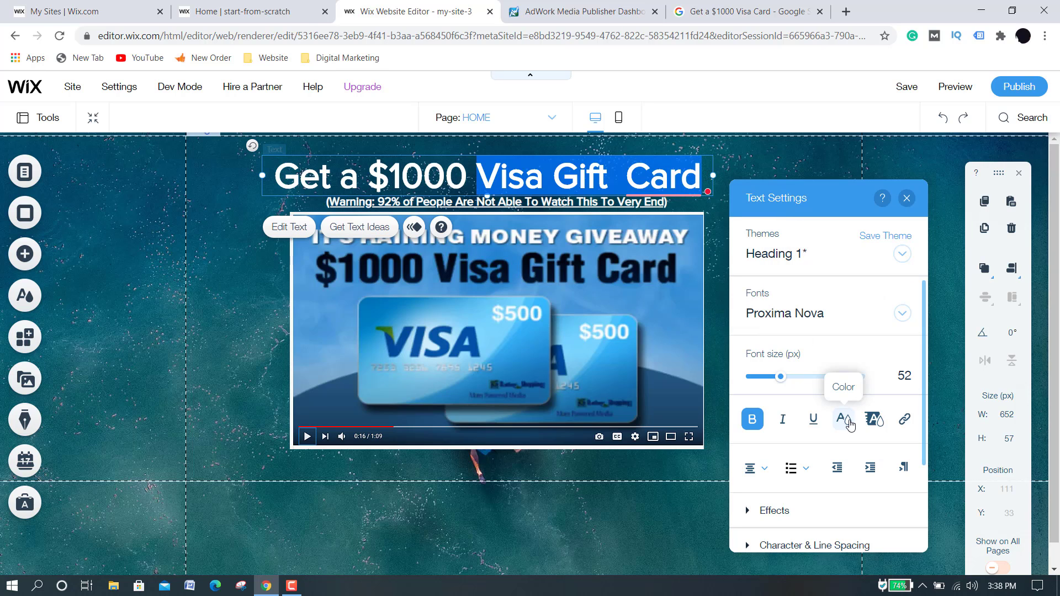
pyautogui.click(844, 419)
pyautogui.click(799, 343)
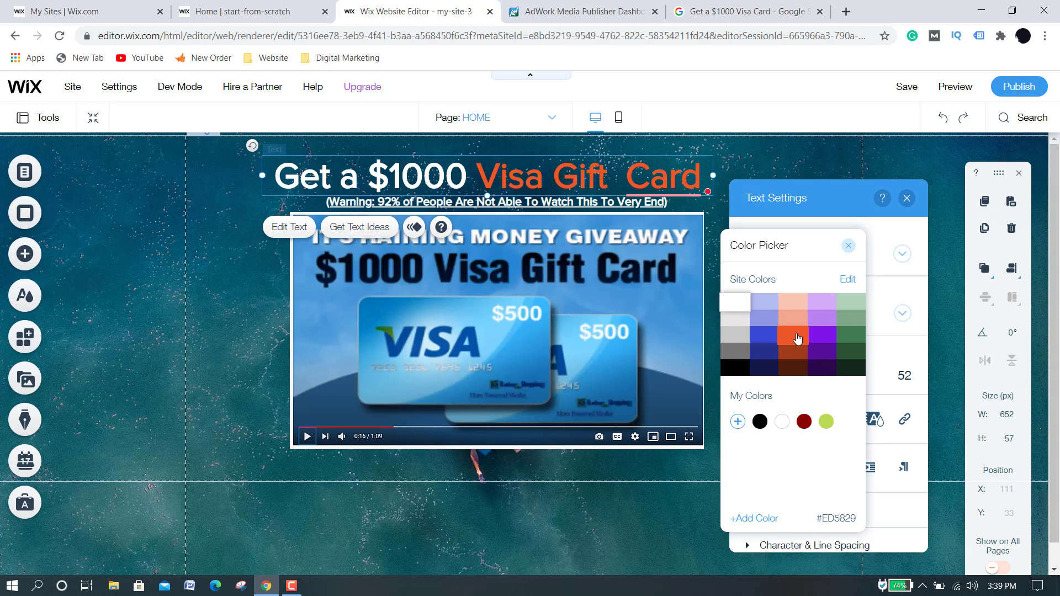
pyautogui.click(798, 338)
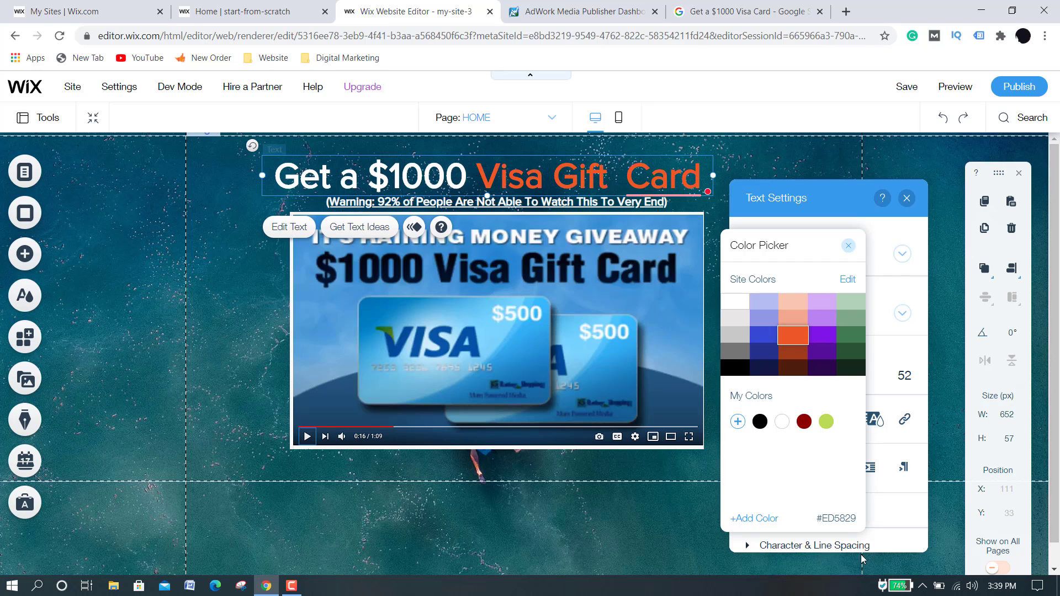
pyautogui.click(849, 245)
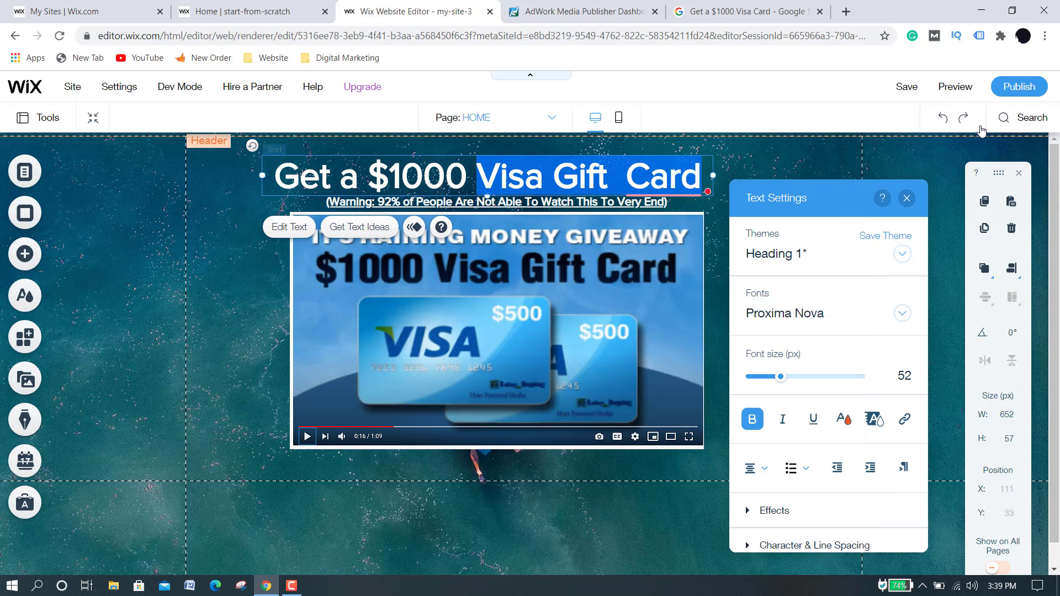
pyautogui.click(955, 87)
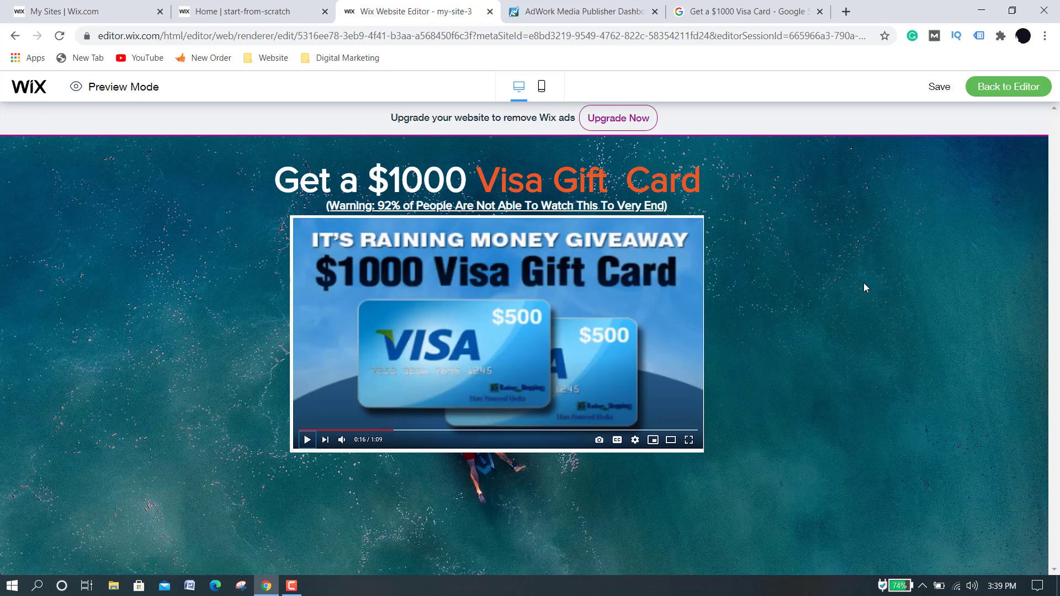
pyautogui.click(993, 88)
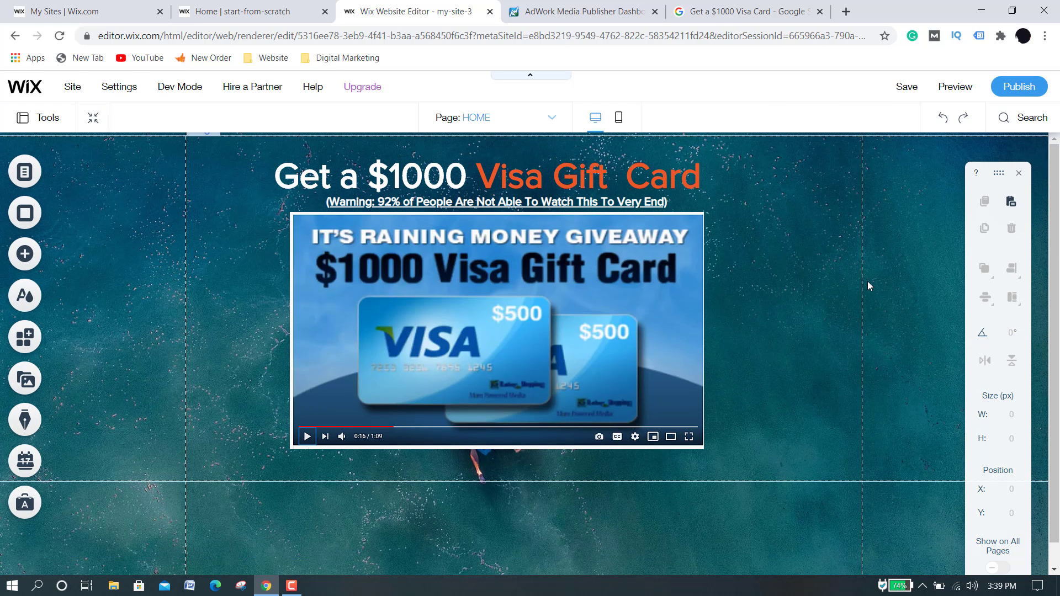
# Examine the button under the video on the published Zero Hour example page, and return to the site editor.
pyautogui.click(476, 300)
pyautogui.click(800, 276)
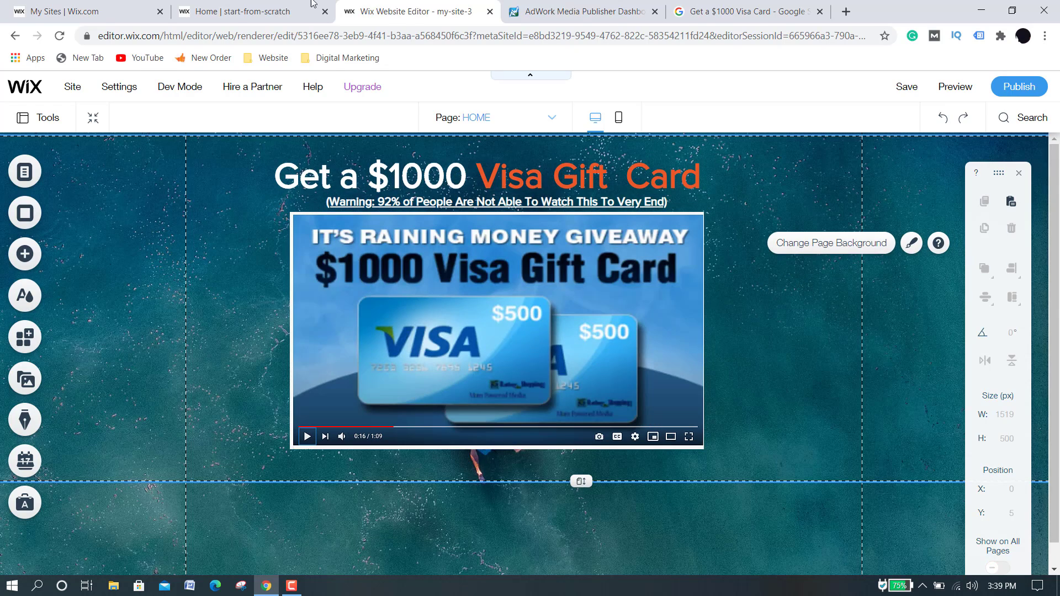
pyautogui.click(287, 8)
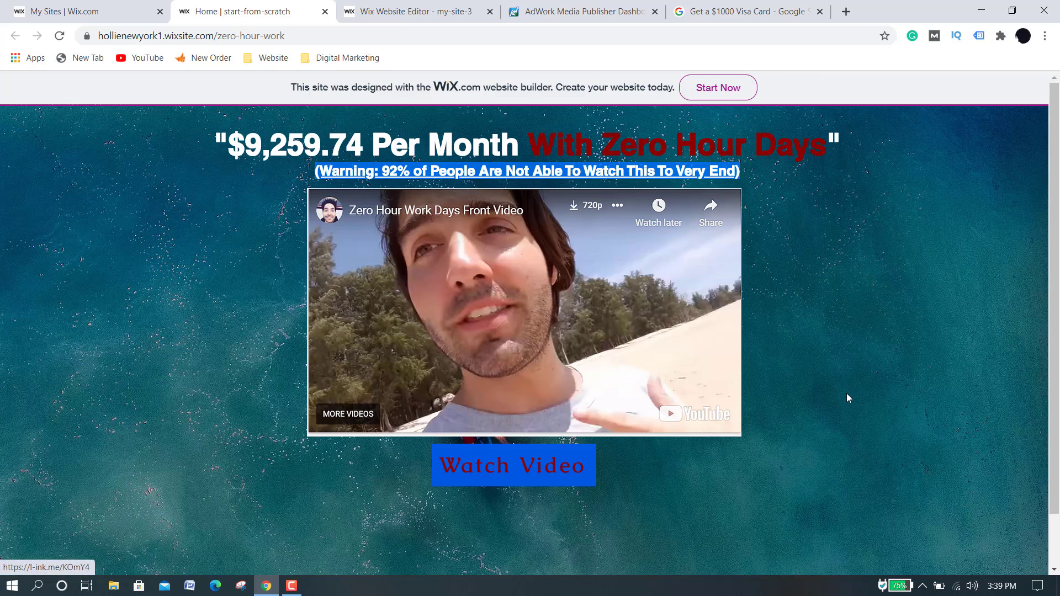
pyautogui.scroll(-1, 846, 393)
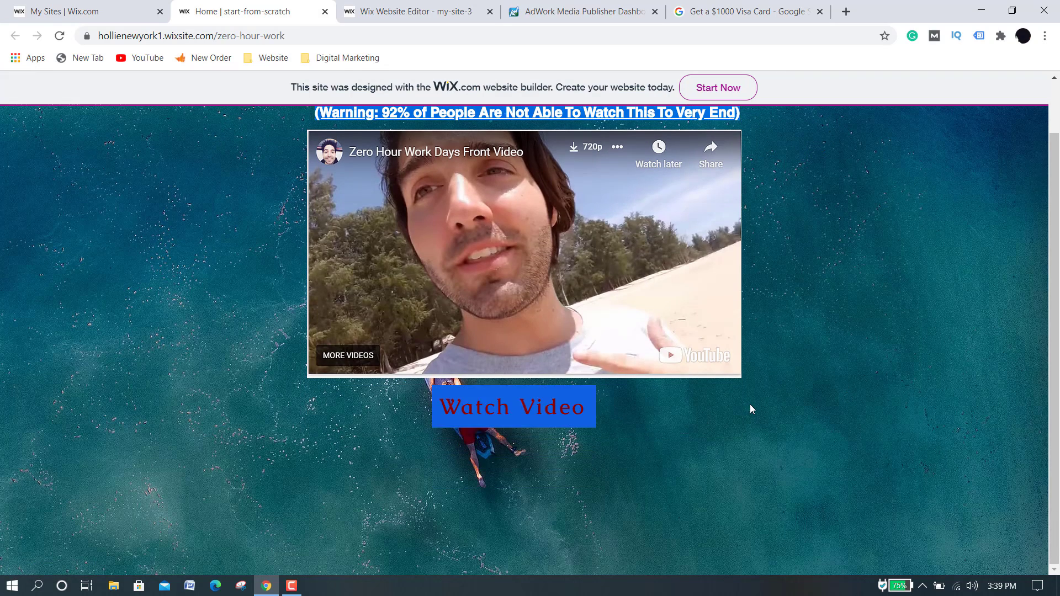
pyautogui.click(388, 5)
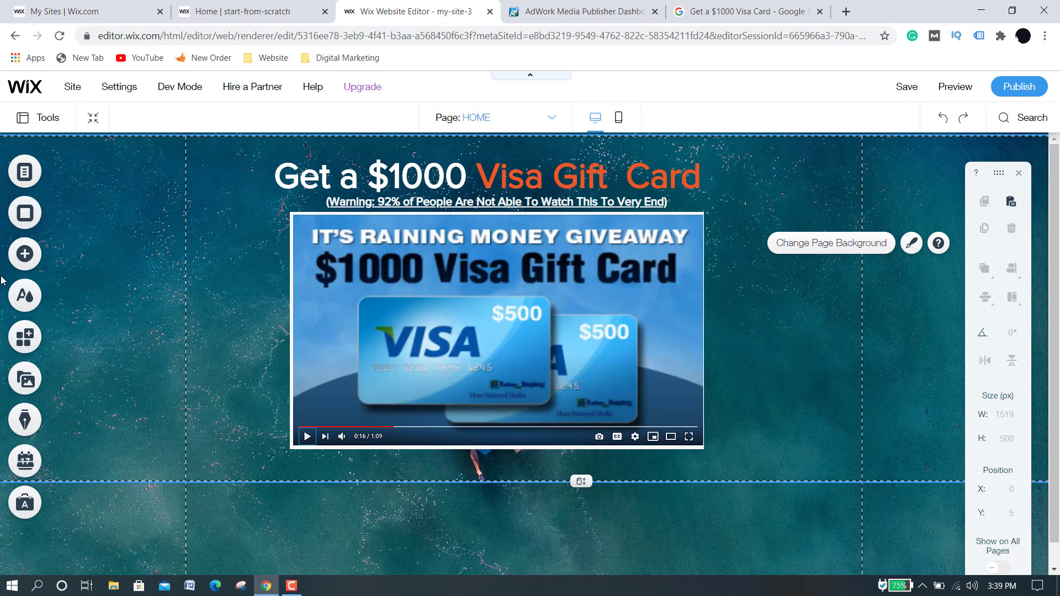
# Add a black themed button to the page and place it centred below the Visa card image at X 379, Y 470.
pyautogui.click(34, 253)
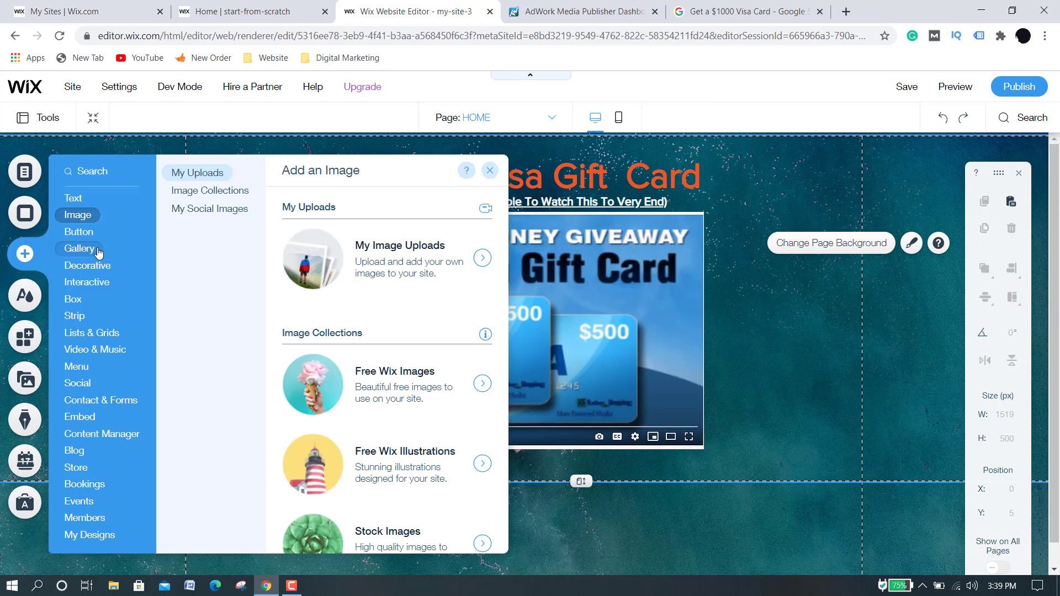
pyautogui.moveTo(87, 234)
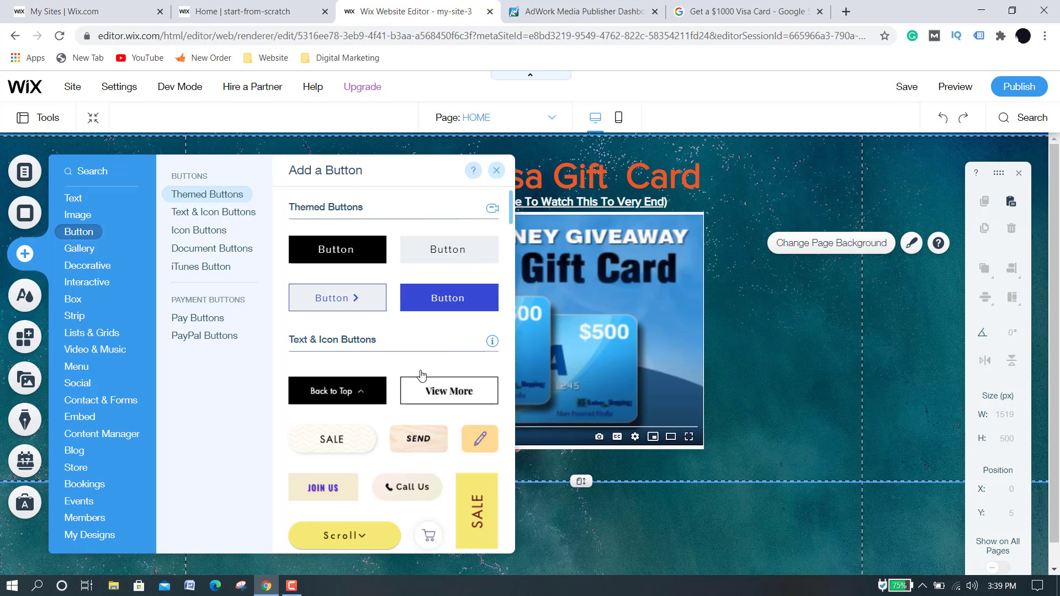
pyautogui.scroll(-4, 399, 402)
pyautogui.scroll(-5, 400, 401)
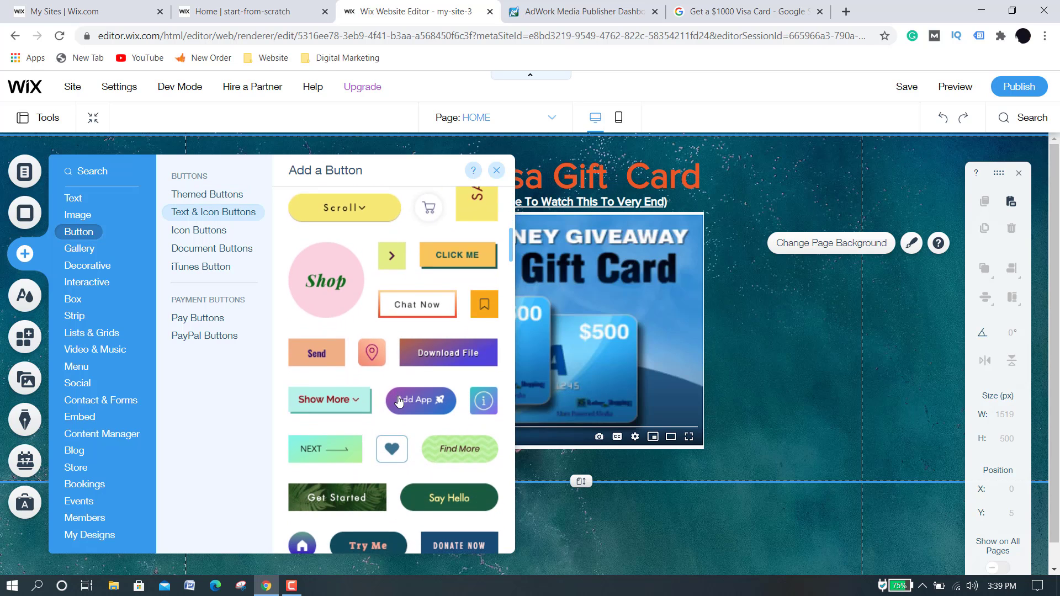
pyautogui.scroll(-3, 400, 402)
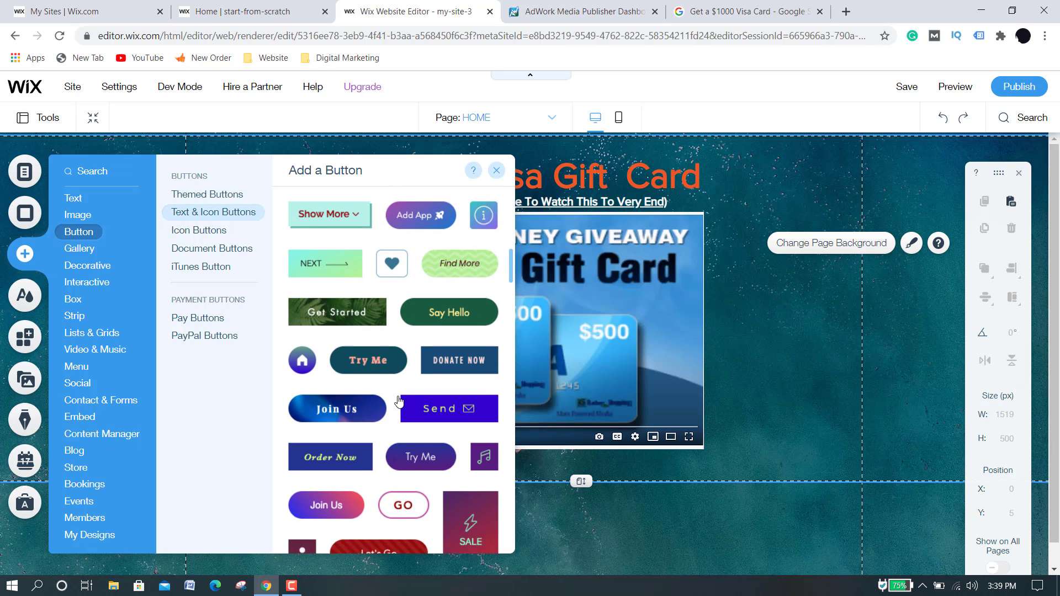
pyautogui.scroll(12, 399, 401)
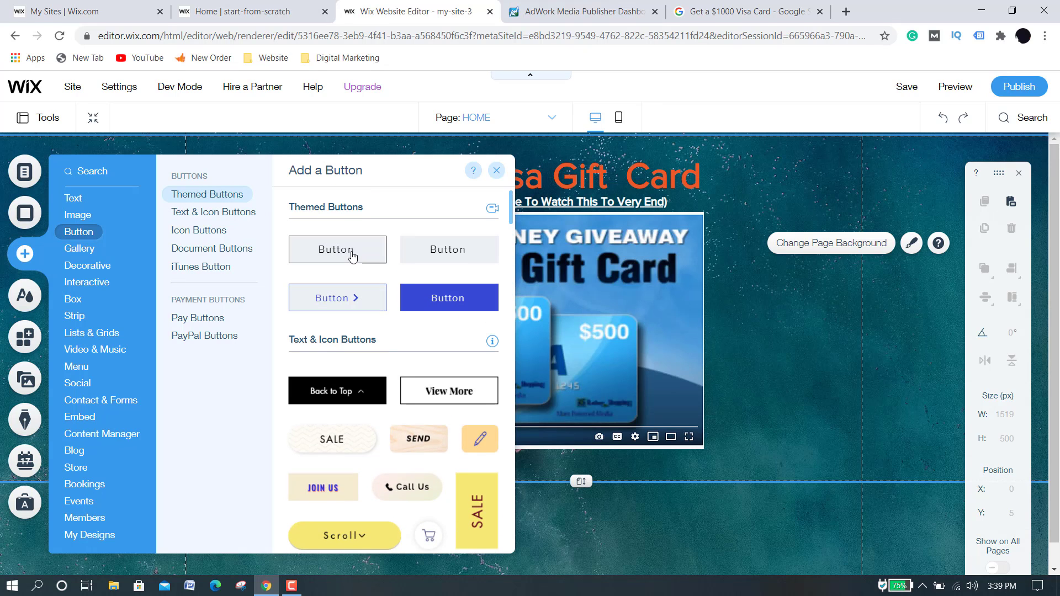
pyautogui.moveTo(350, 258); pyautogui.dragTo(564, 462)
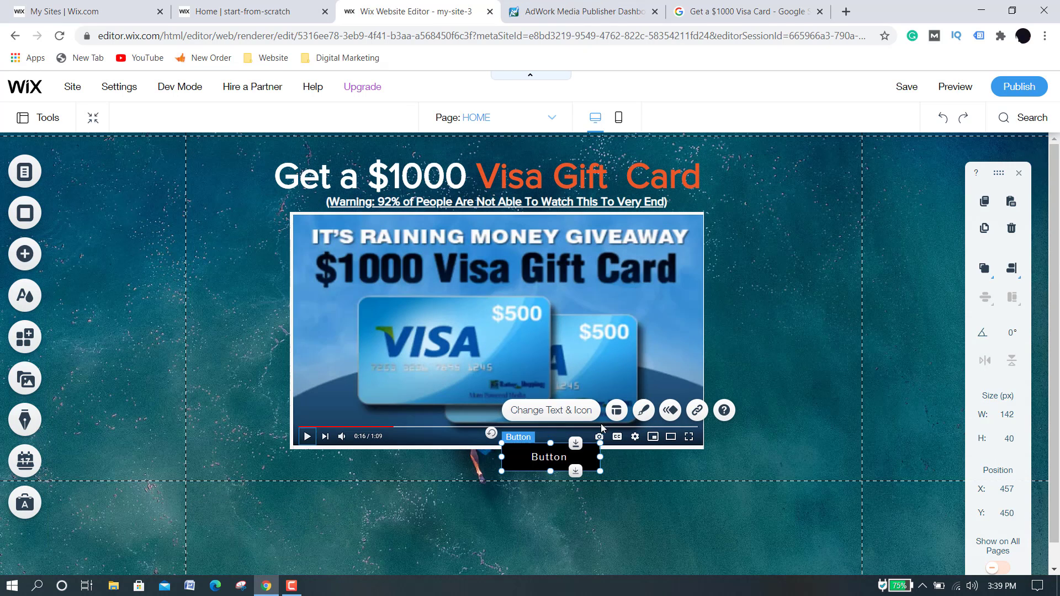
pyautogui.moveTo(549, 458); pyautogui.dragTo(494, 470)
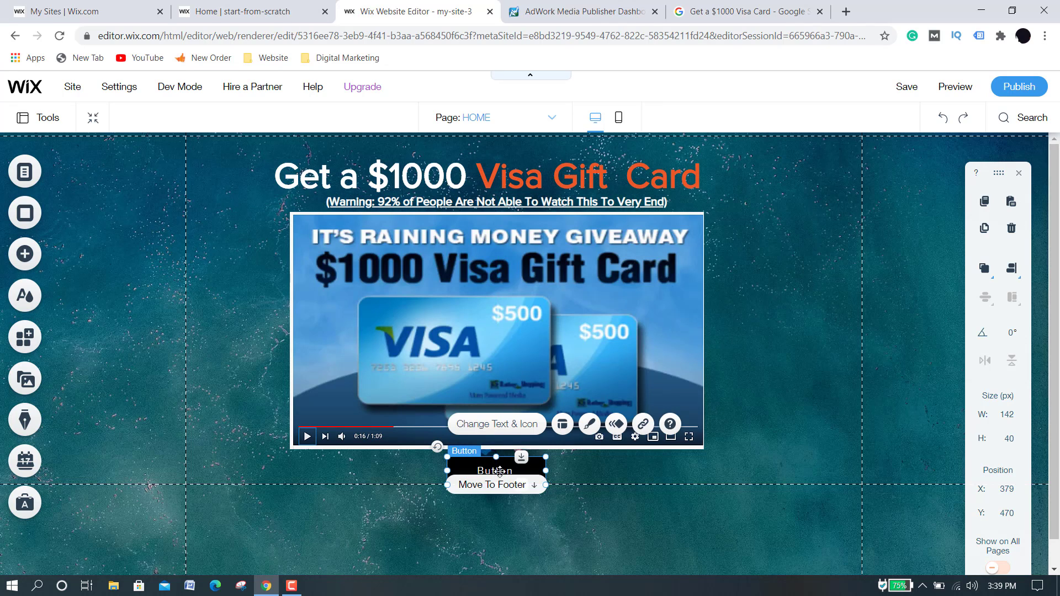
# Label the button "Watch Free Video" and widen it on both sides to 200 px.
pyautogui.click(496, 424)
pyautogui.click(307, 318)
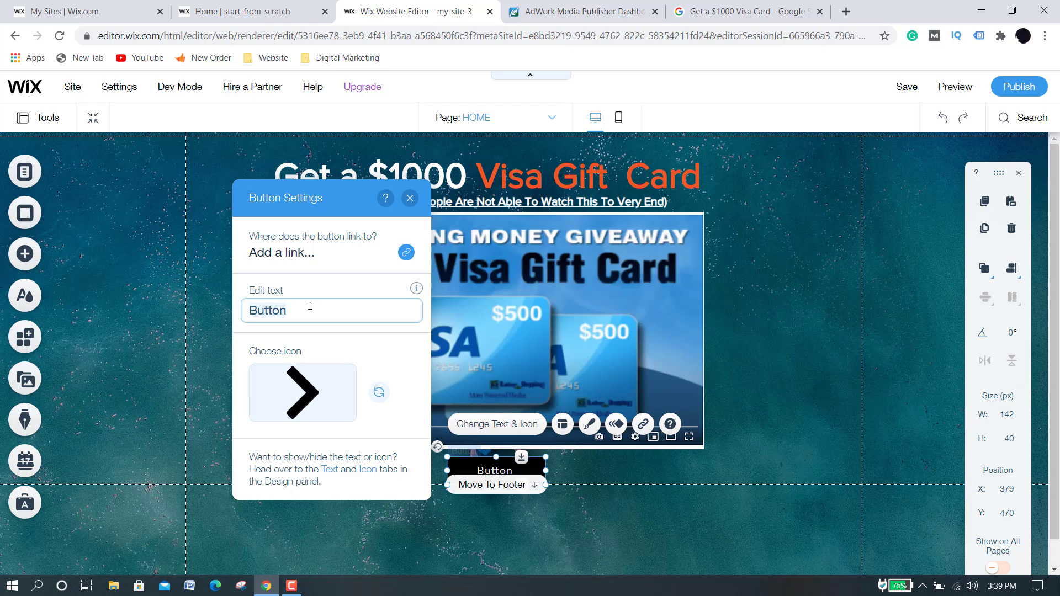
pyautogui.write('Watch')
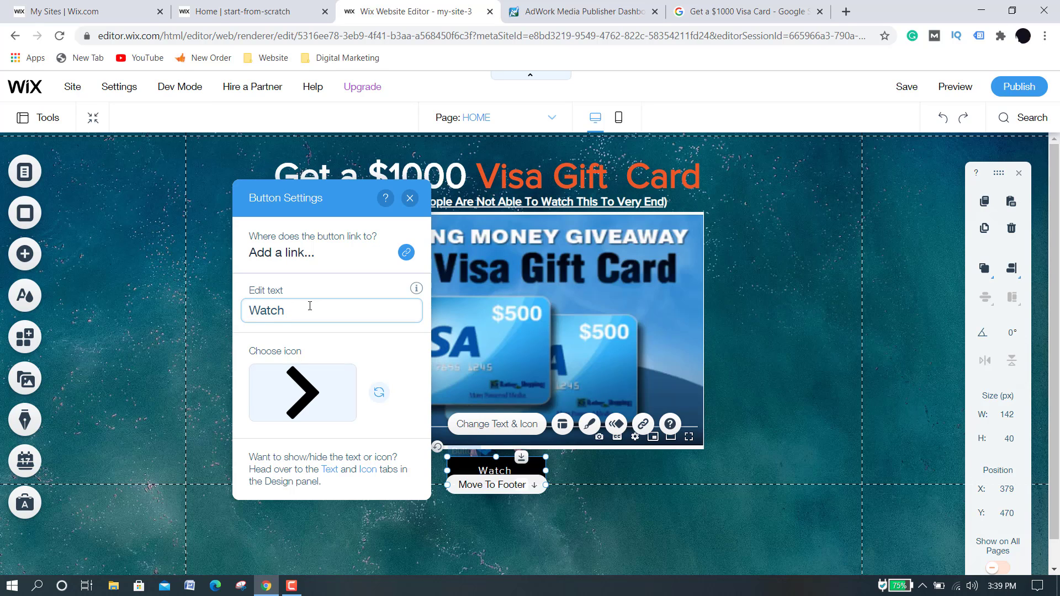
pyautogui.write(' V')
pyautogui.press('BackSpace')
pyautogui.write('Free Videos')
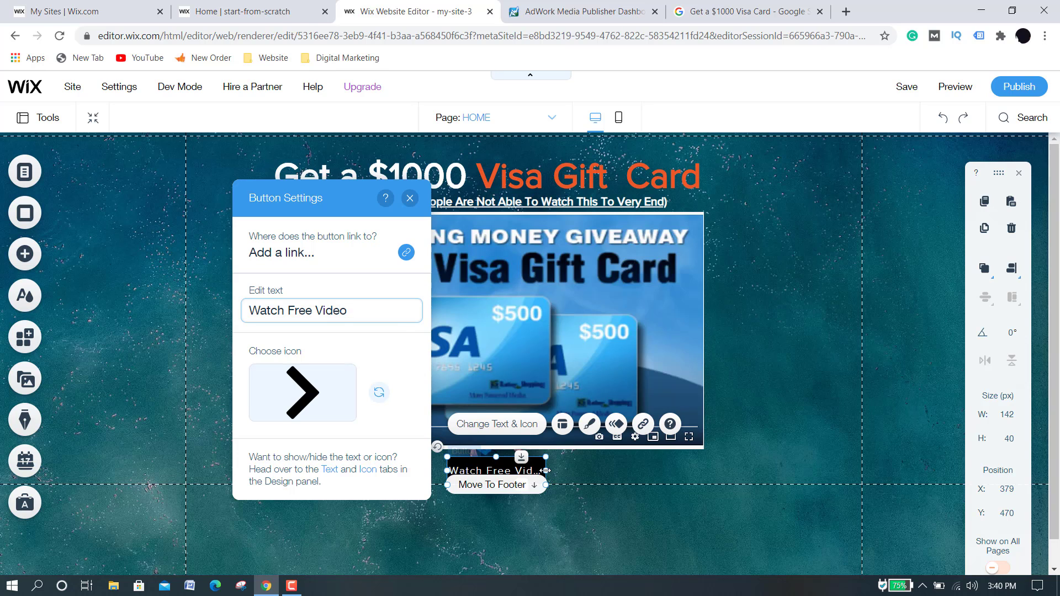
pyautogui.moveTo(546, 471); pyautogui.dragTo(573, 471)
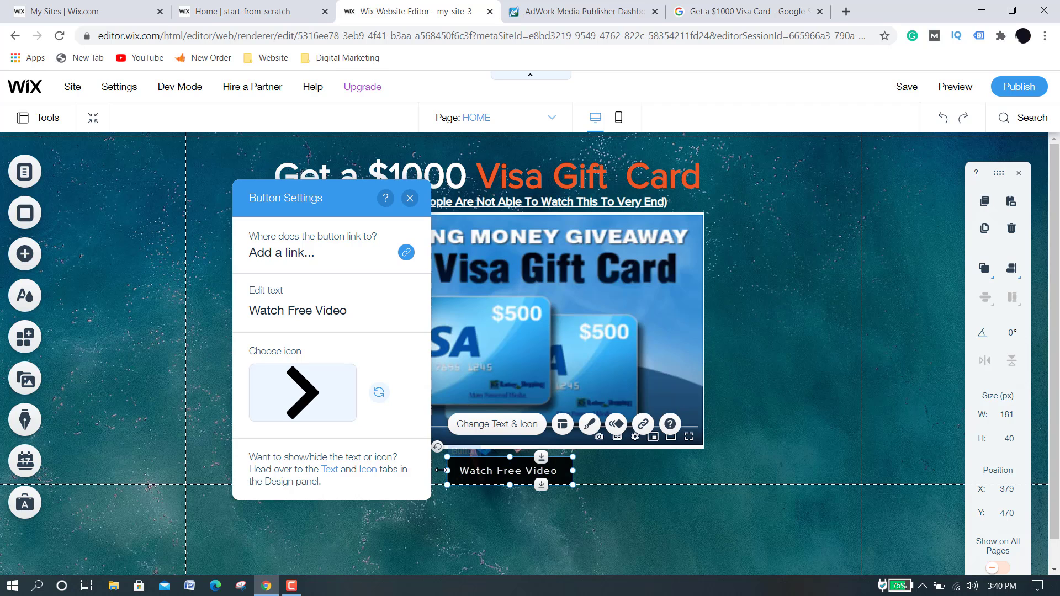
pyautogui.moveTo(441, 470); pyautogui.dragTo(431, 471)
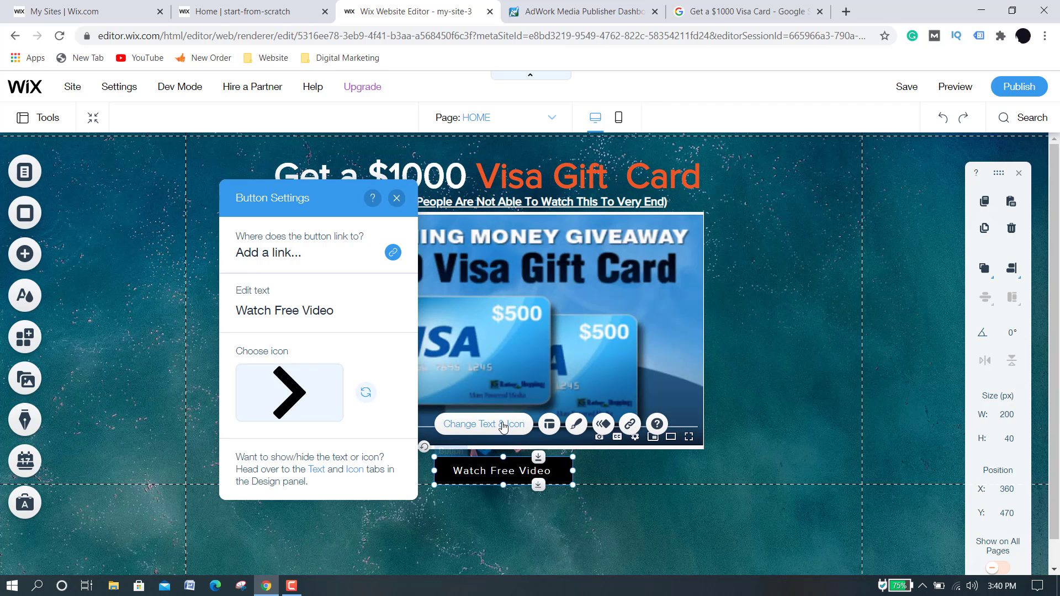
# Change the "Watch Free Video" button's design to the solid blue themed style.
pyautogui.click(578, 428)
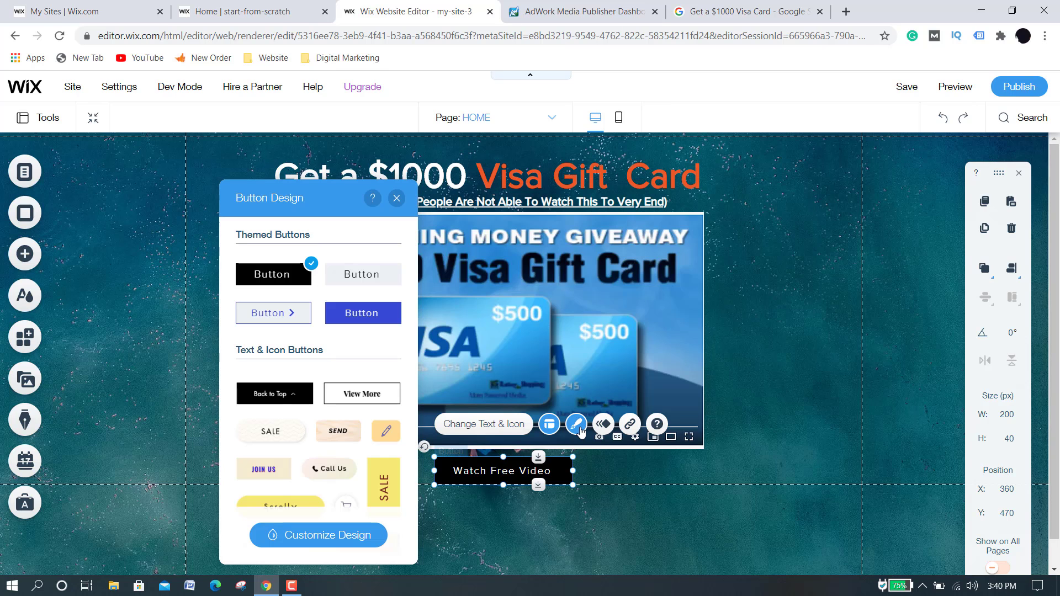
pyautogui.click(366, 316)
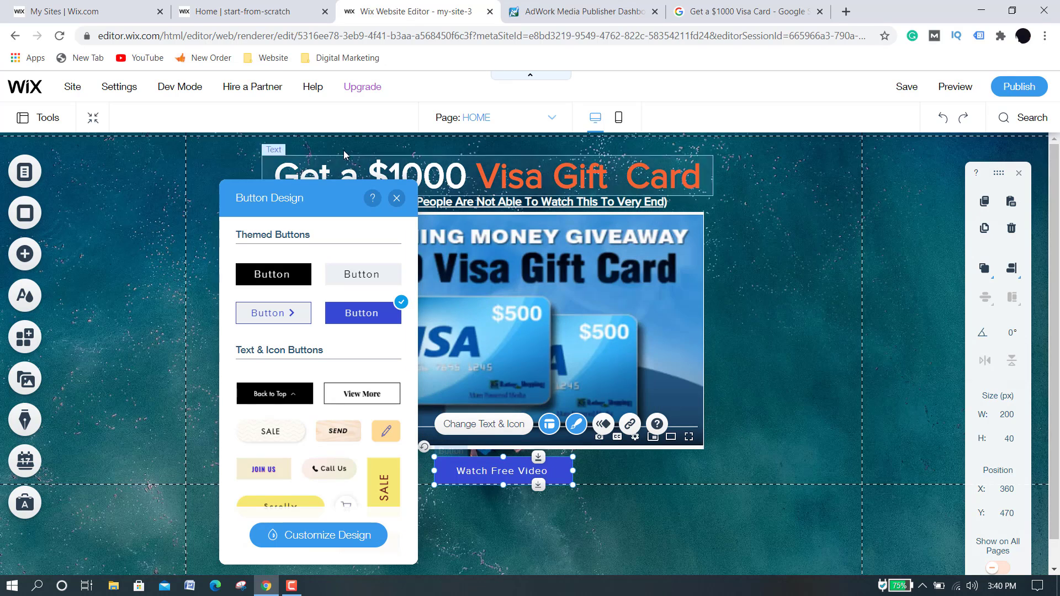
pyautogui.click(397, 198)
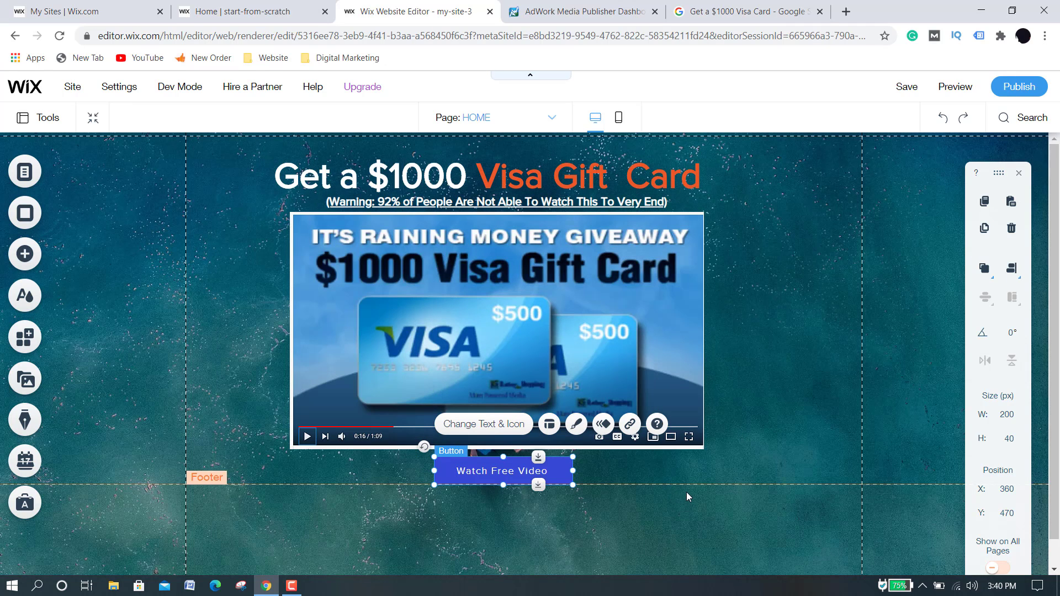
pyautogui.click(727, 456)
# Set the "Watch Free Video" button's text to bold with a font size of 18 px.
pyautogui.click(531, 470)
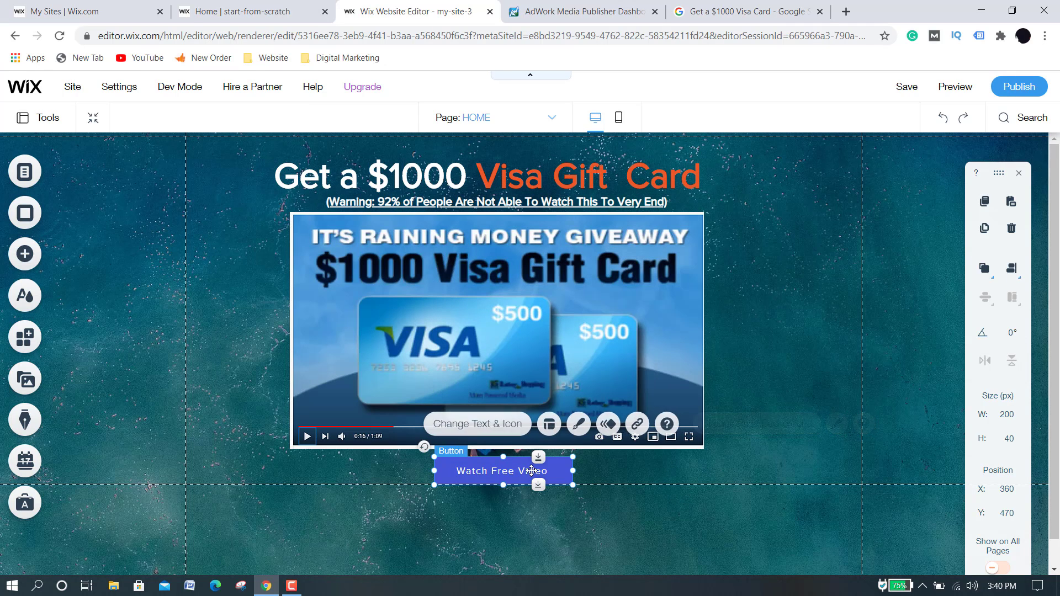
pyautogui.click(509, 425)
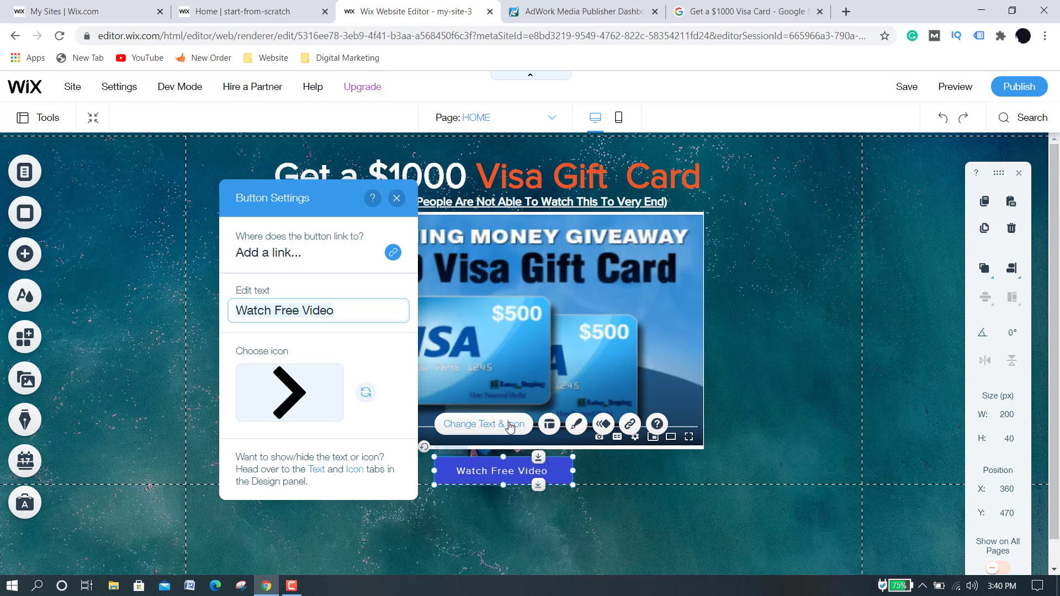
pyautogui.click(315, 473)
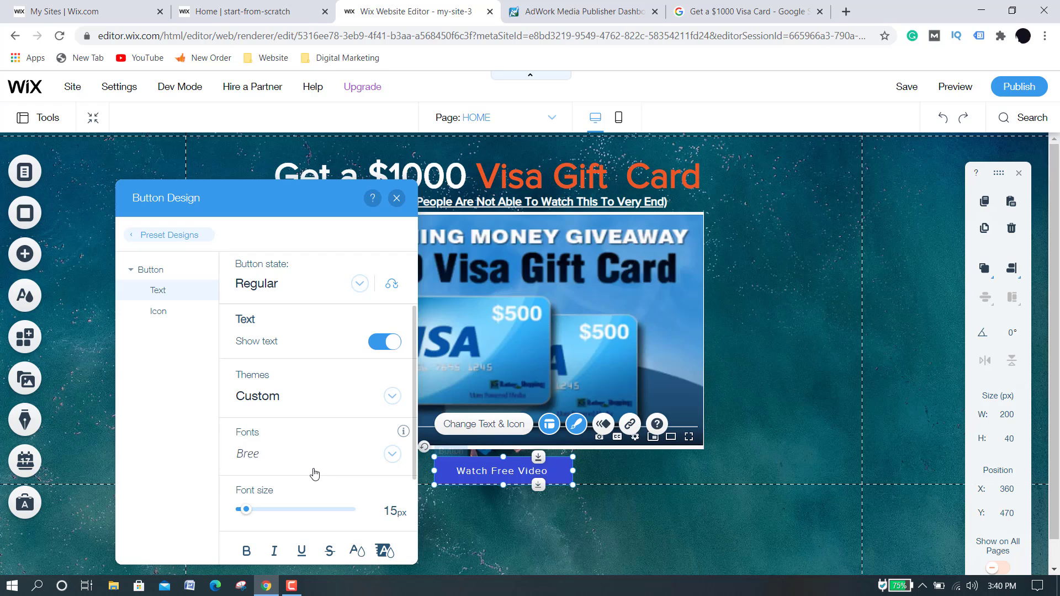
pyautogui.scroll(-1, 303, 469)
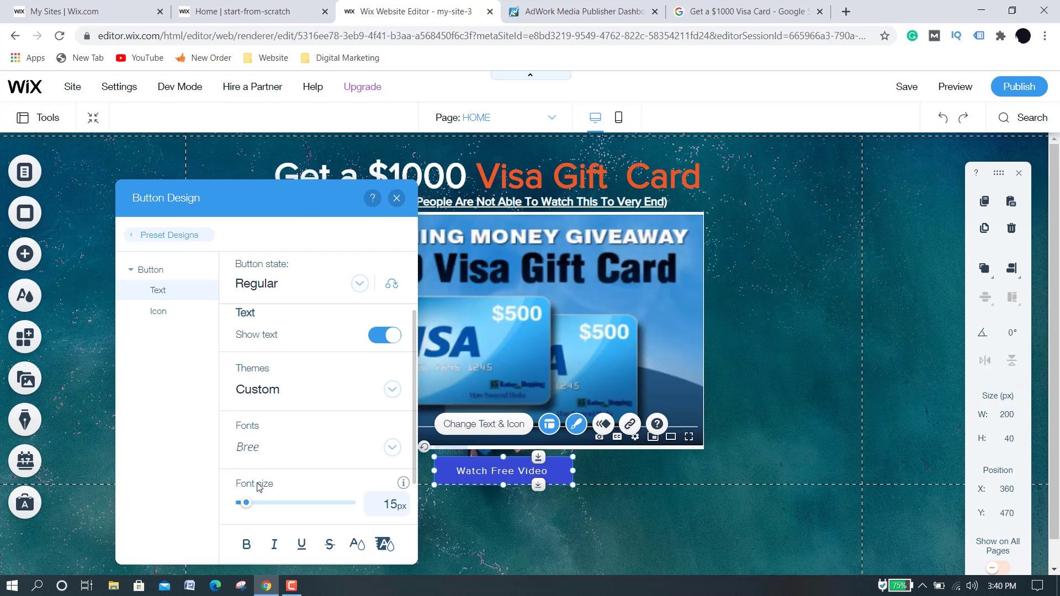
pyautogui.moveTo(246, 505); pyautogui.dragTo(250, 507)
pyautogui.click(248, 546)
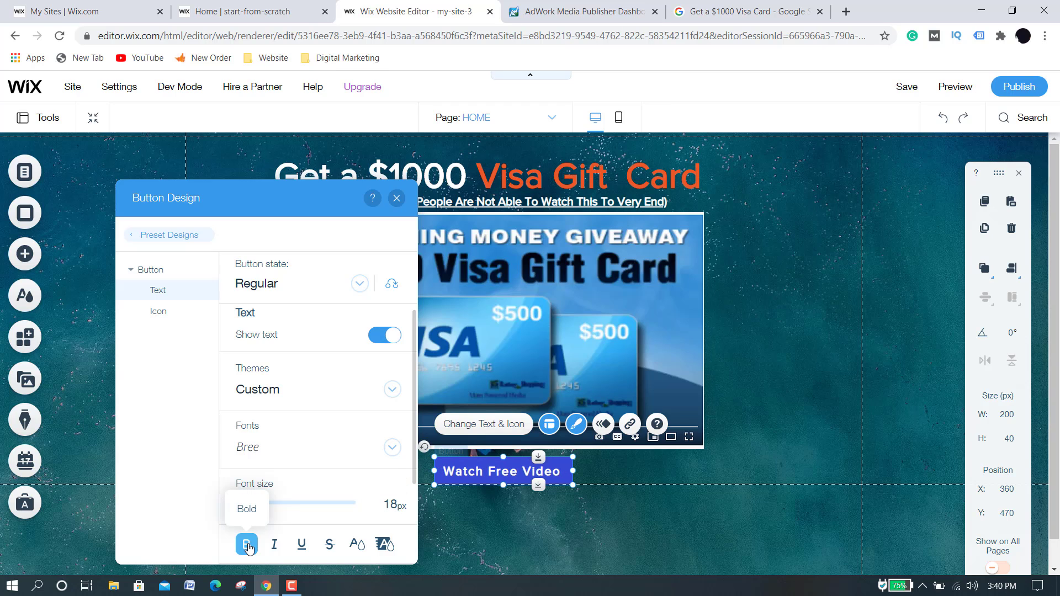
pyautogui.click(397, 198)
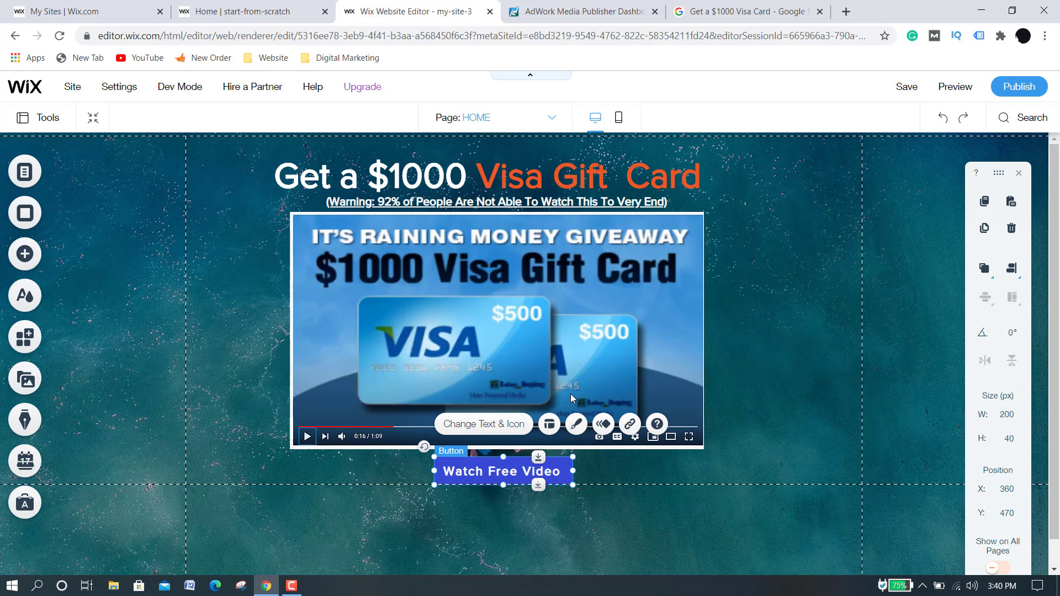
# Show the arrow icon on the "Watch Free Video" button and set its size to 6 px.
pyautogui.click(479, 426)
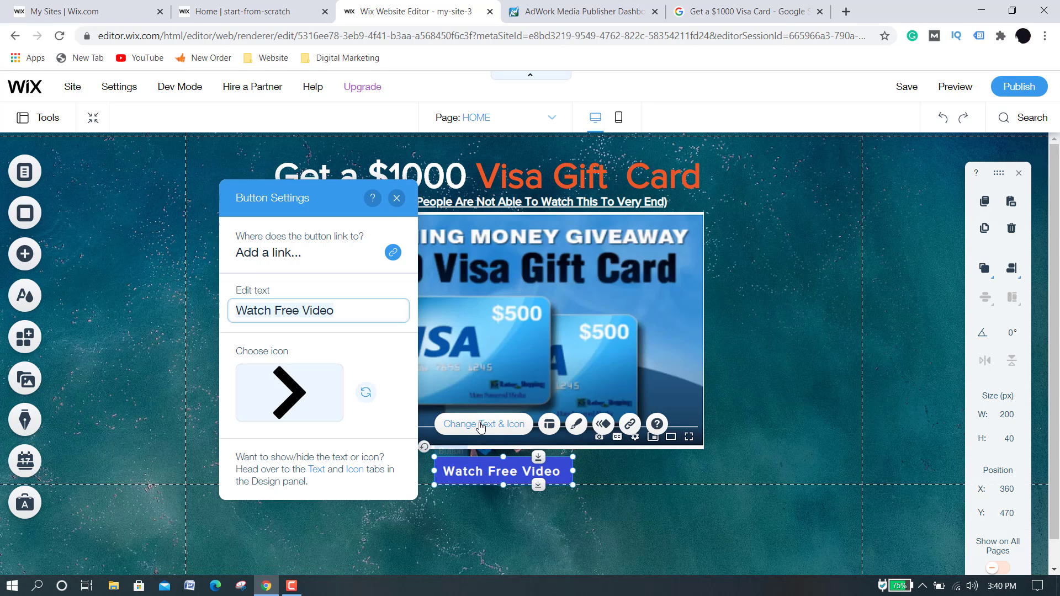
pyautogui.click(354, 471)
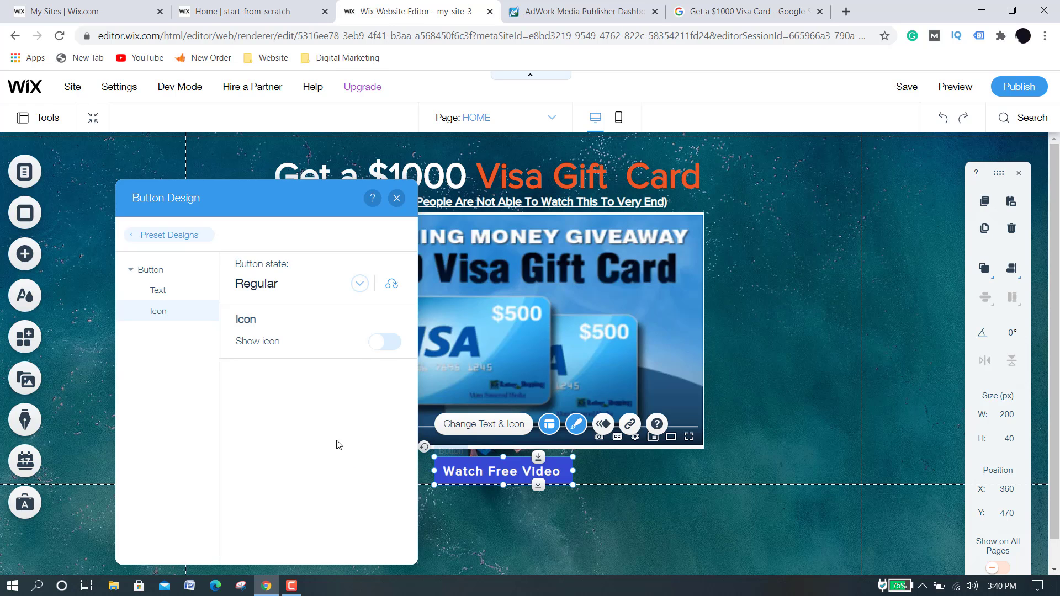
pyautogui.click(390, 352)
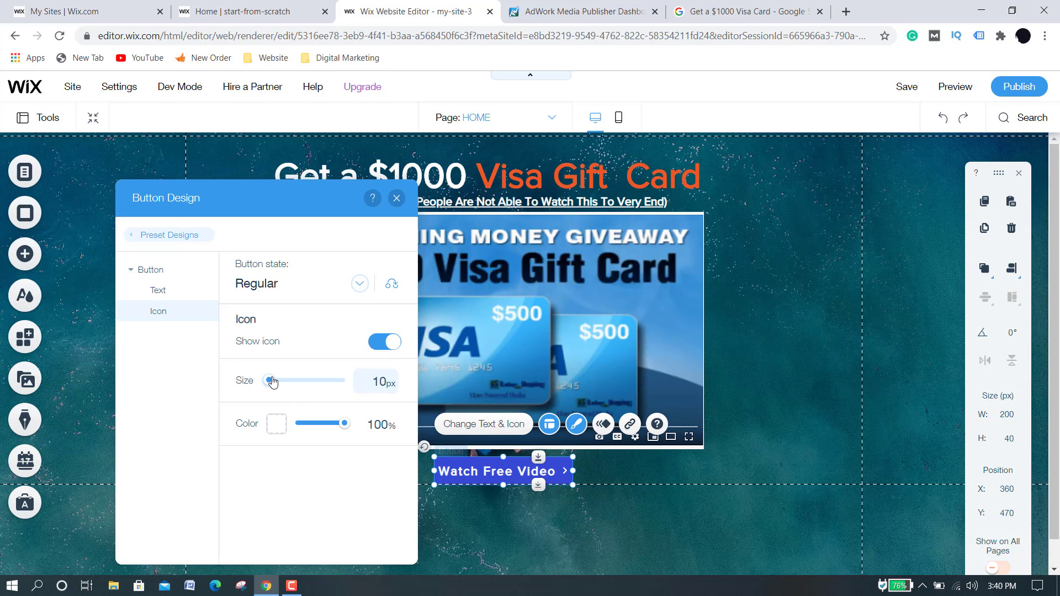
pyautogui.moveTo(272, 381); pyautogui.dragTo(265, 383)
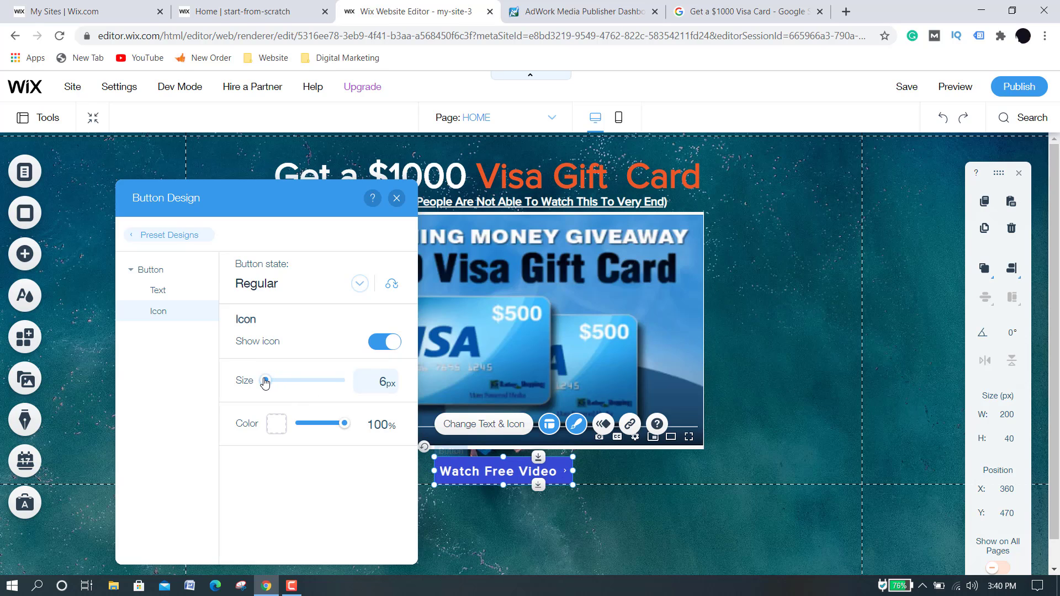
pyautogui.click(397, 199)
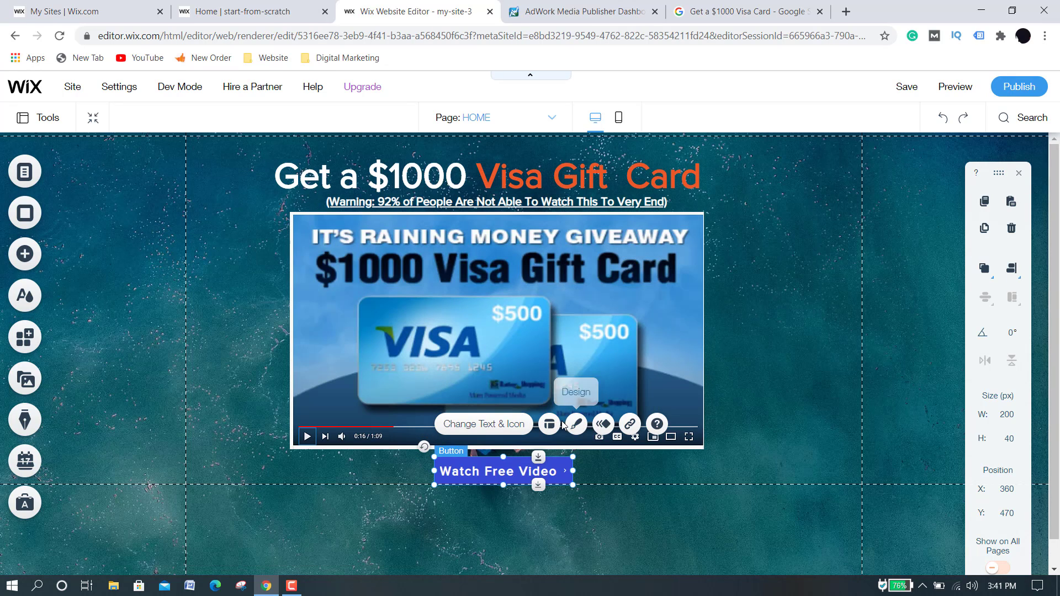
# Apply the Glide-In animation to the "Watch Free Video" button and check the page in preview.
pyautogui.click(604, 425)
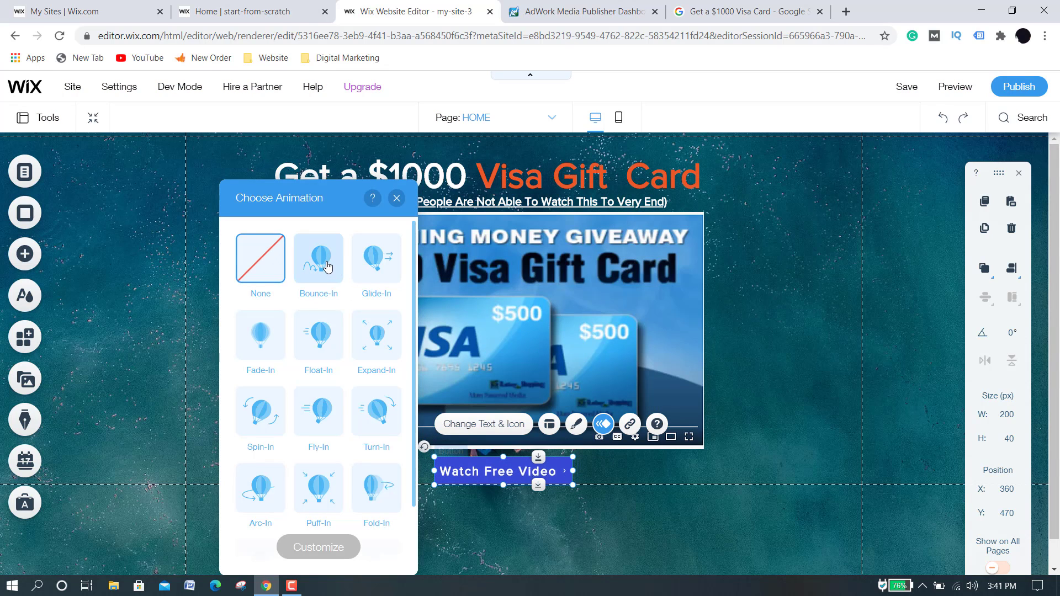
pyautogui.click(377, 282)
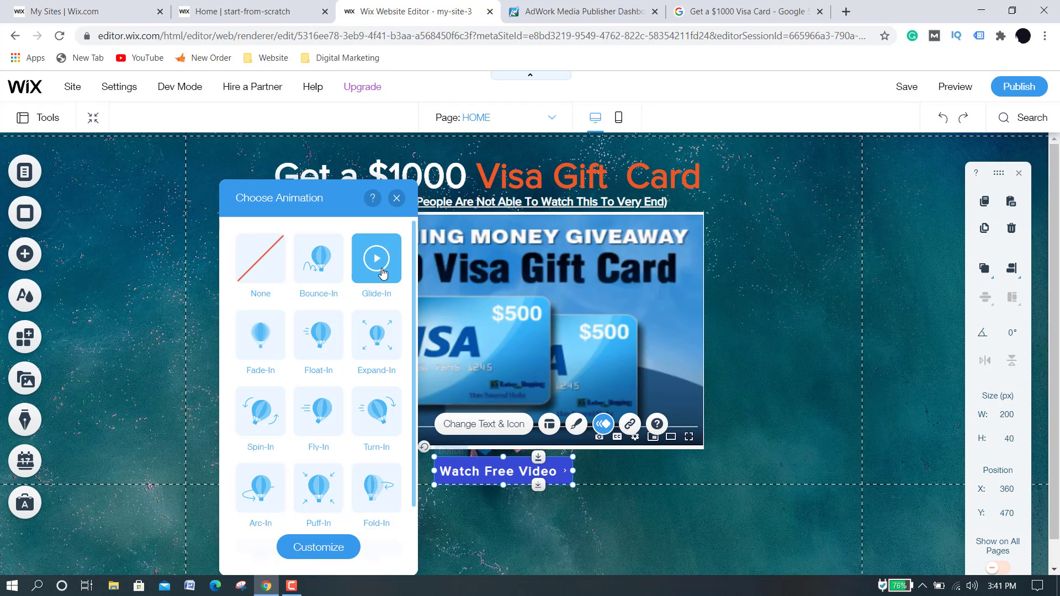
pyautogui.scroll(-2, 372, 459)
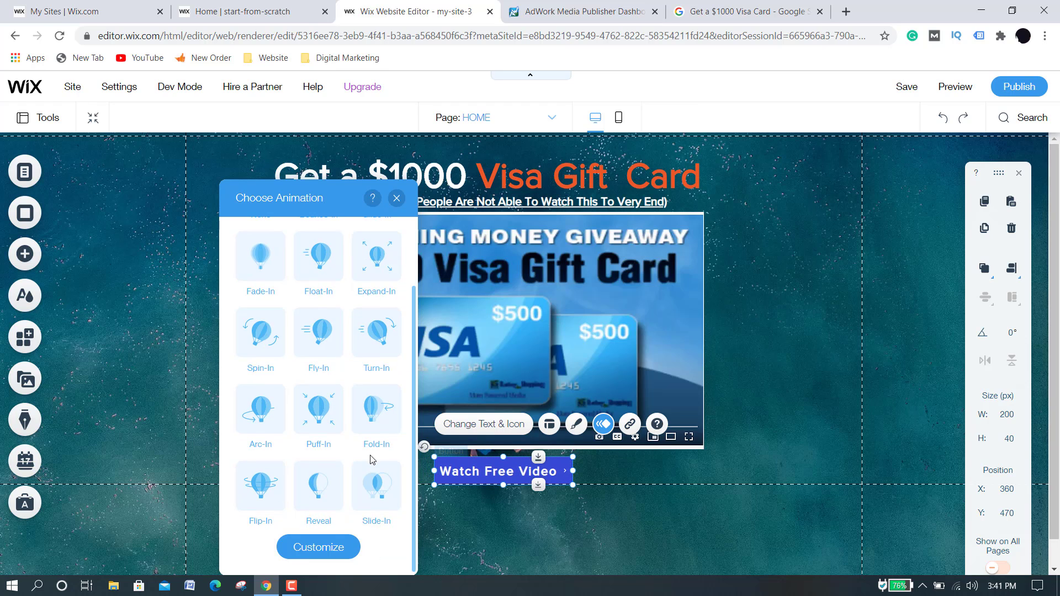
pyautogui.scroll(2, 379, 300)
pyautogui.click(396, 198)
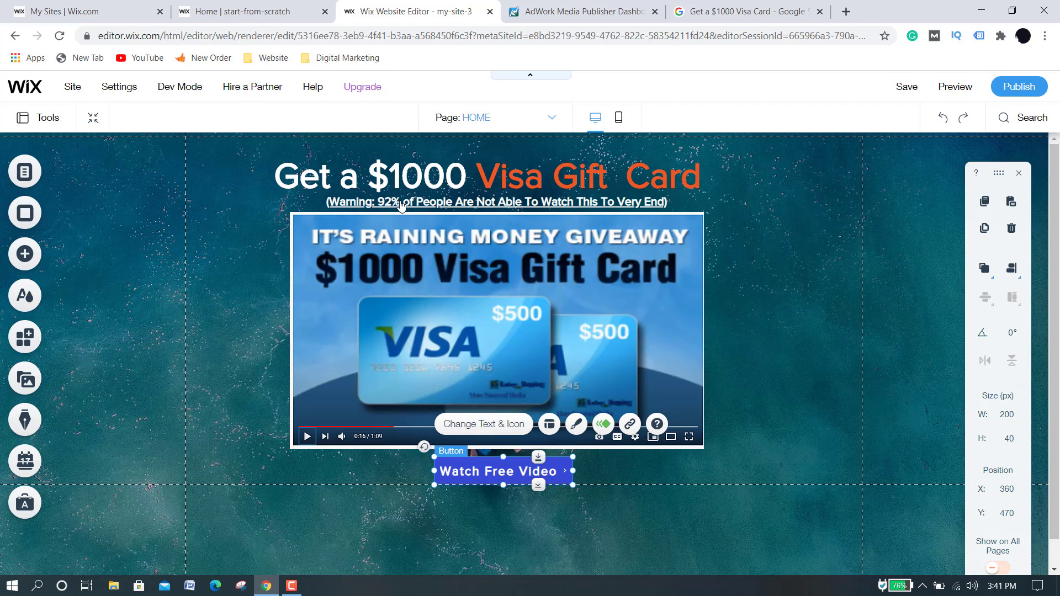
pyautogui.click(953, 93)
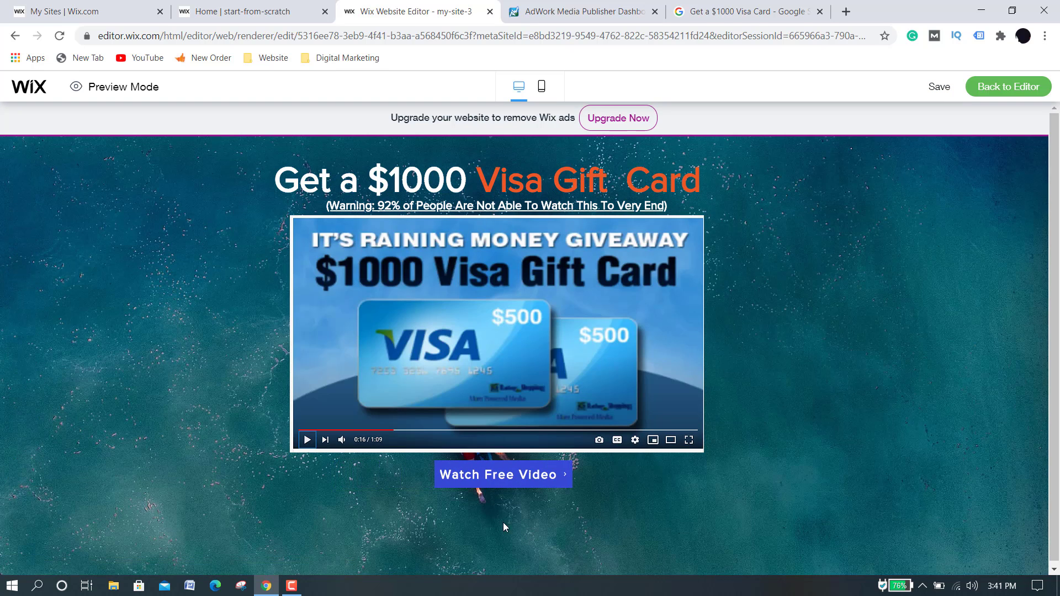
pyautogui.click(1007, 88)
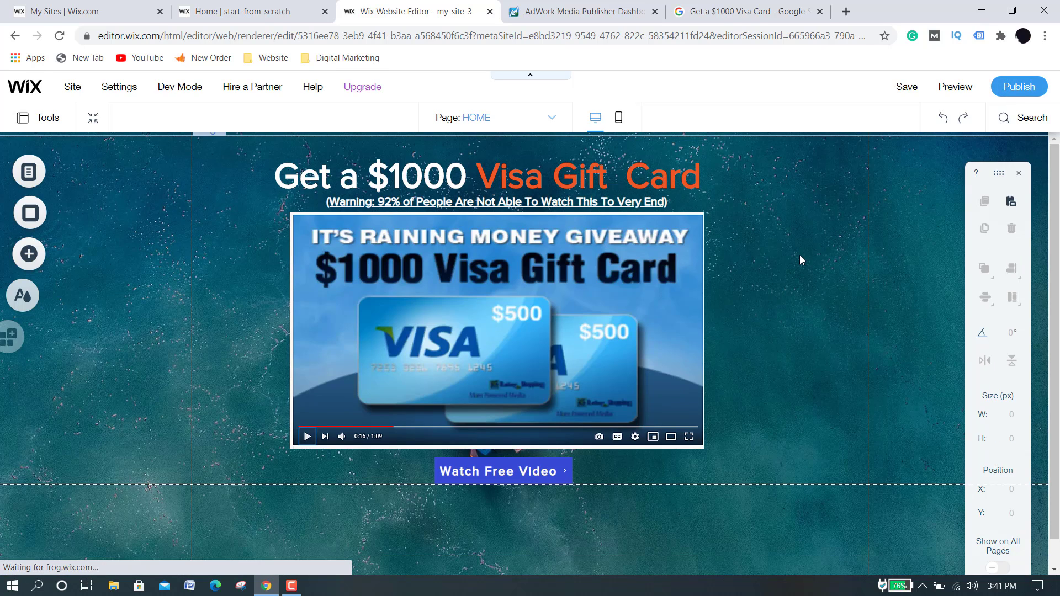
# Enlarge the "Watch Free Video" button to 221 by 56 px, place it at X 351, Y 476, and preview the page.
pyautogui.click(528, 474)
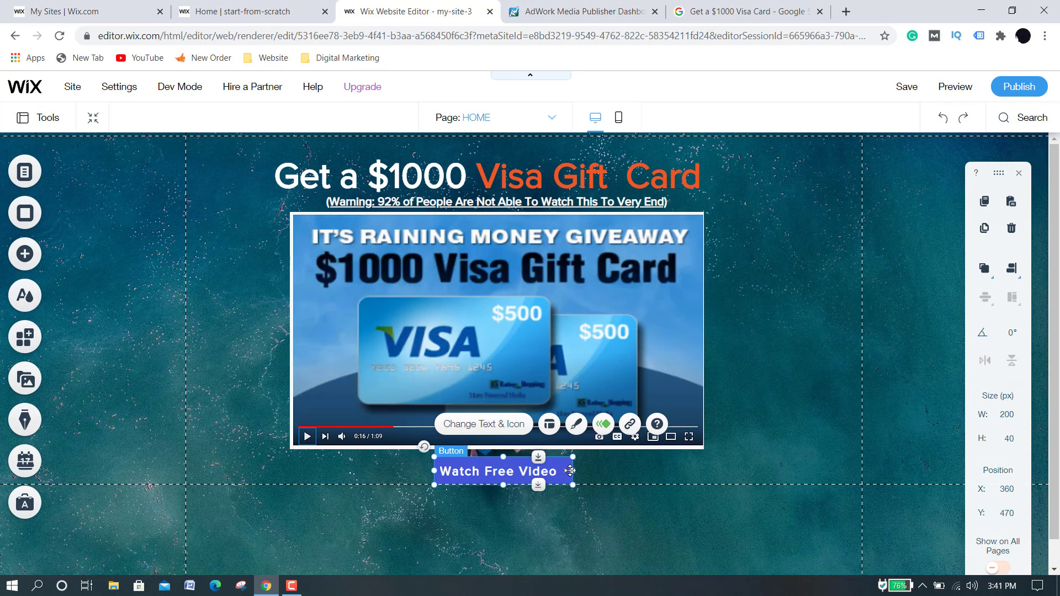
pyautogui.moveTo(586, 469); pyautogui.dragTo(590, 469)
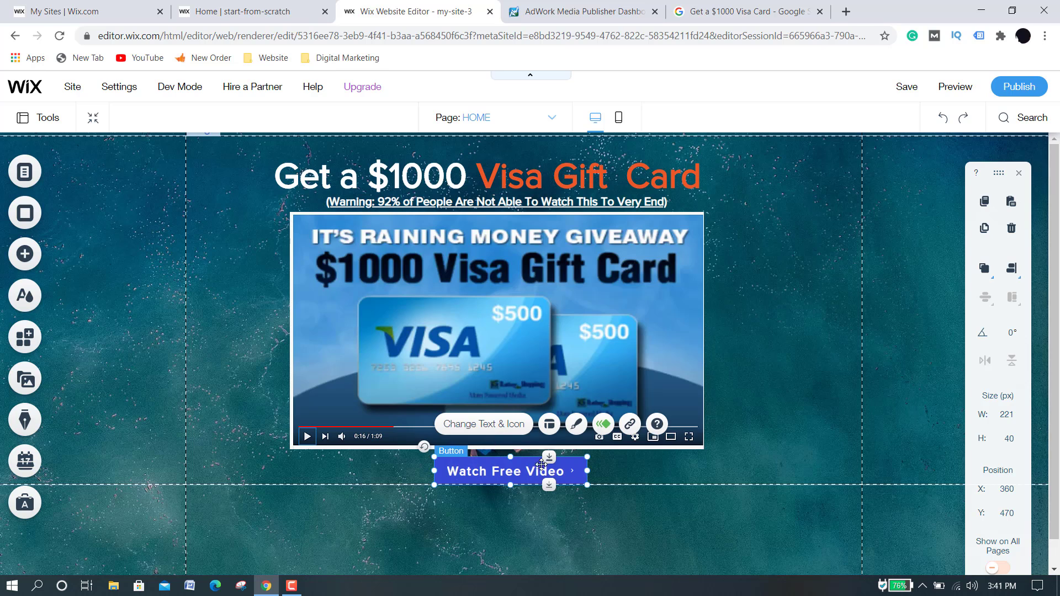
pyautogui.moveTo(510, 456); pyautogui.dragTo(509, 449)
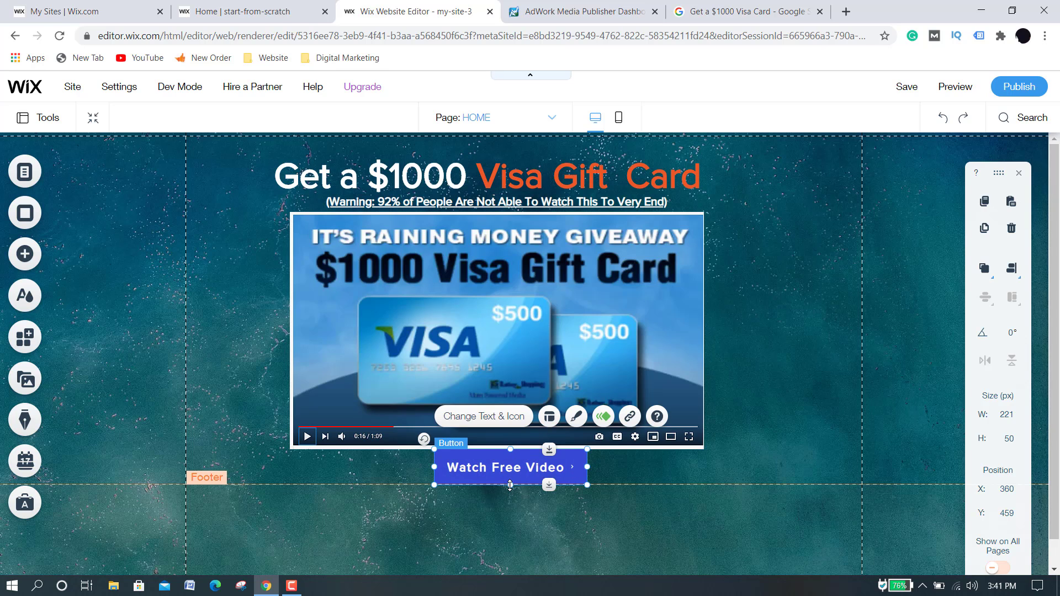
pyautogui.moveTo(510, 485); pyautogui.dragTo(502, 487)
pyautogui.click(752, 405)
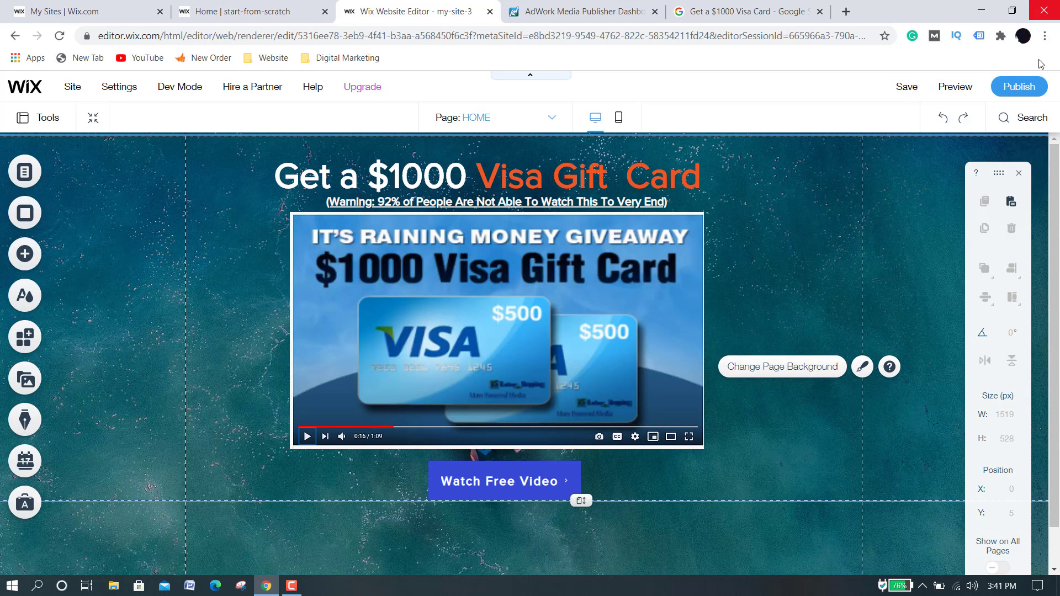
pyautogui.click(965, 87)
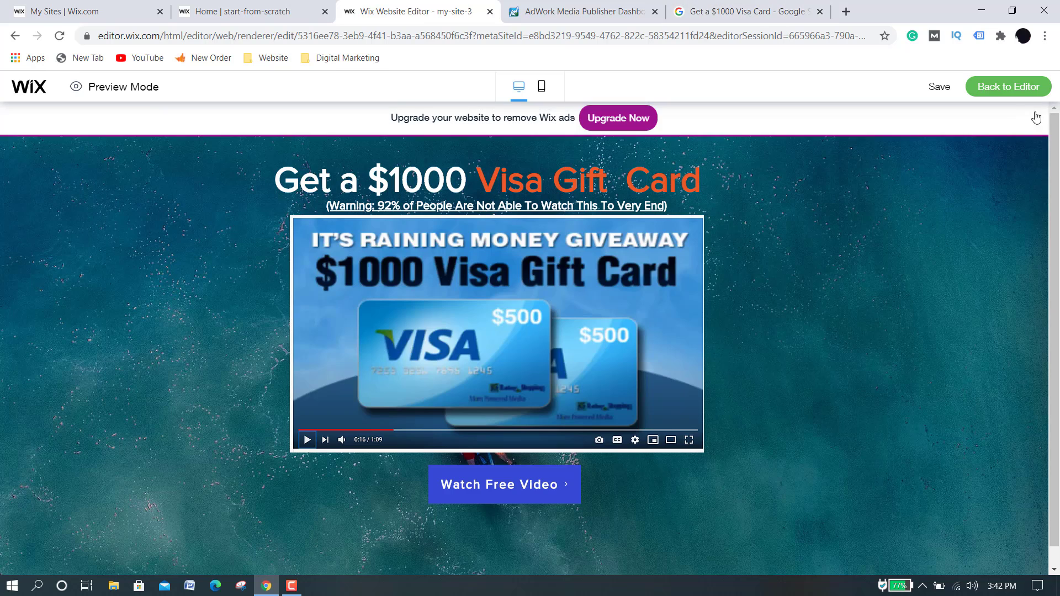
pyautogui.click(1026, 87)
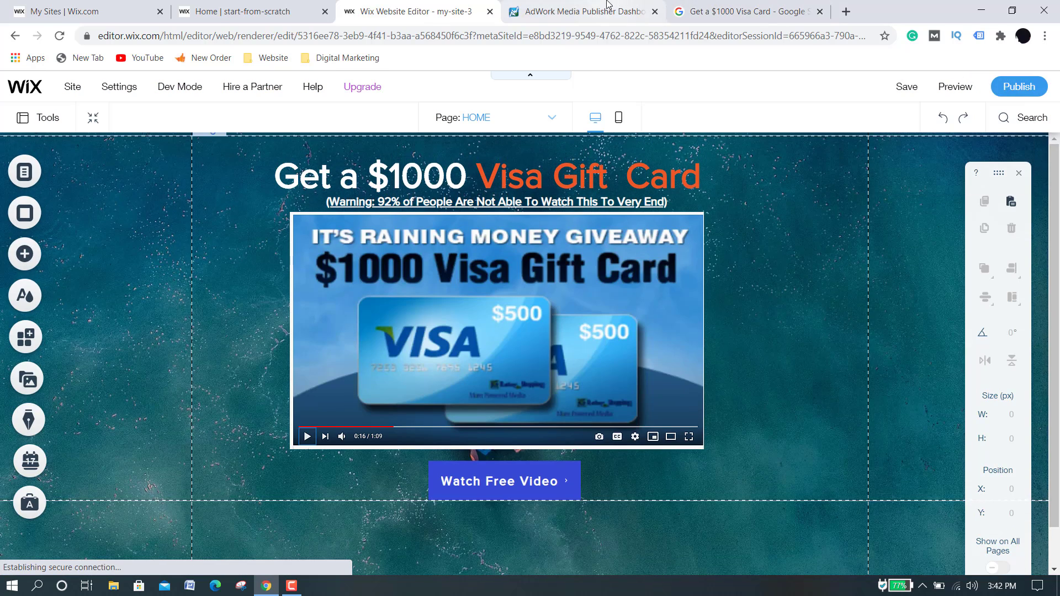
# Switch to the AdWork Media dashboard and copy the short tracking URL of the "Get a $1000 Visa Card" campaign.
pyautogui.click(607, 6)
pyautogui.scroll(-10, 604, 417)
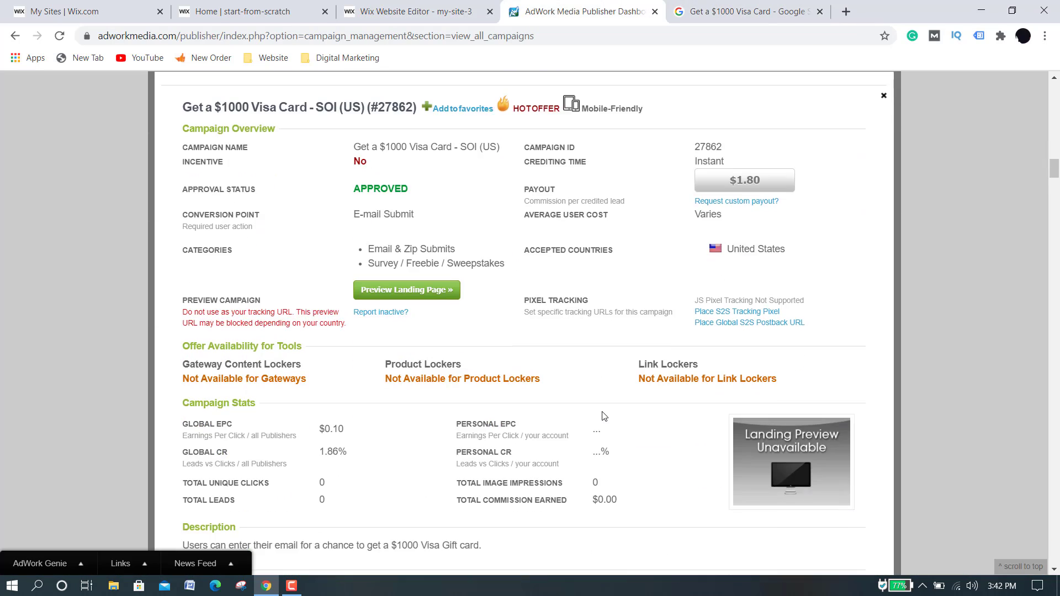
pyautogui.scroll(-9, 604, 417)
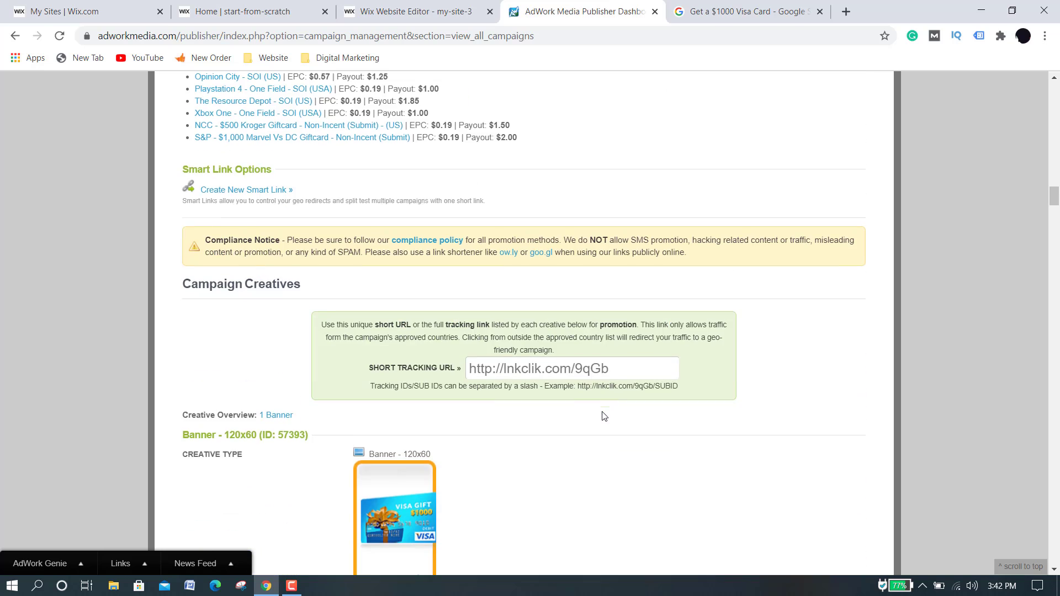
pyautogui.click(646, 366)
pyautogui.hotkey('ctrl', 'c')
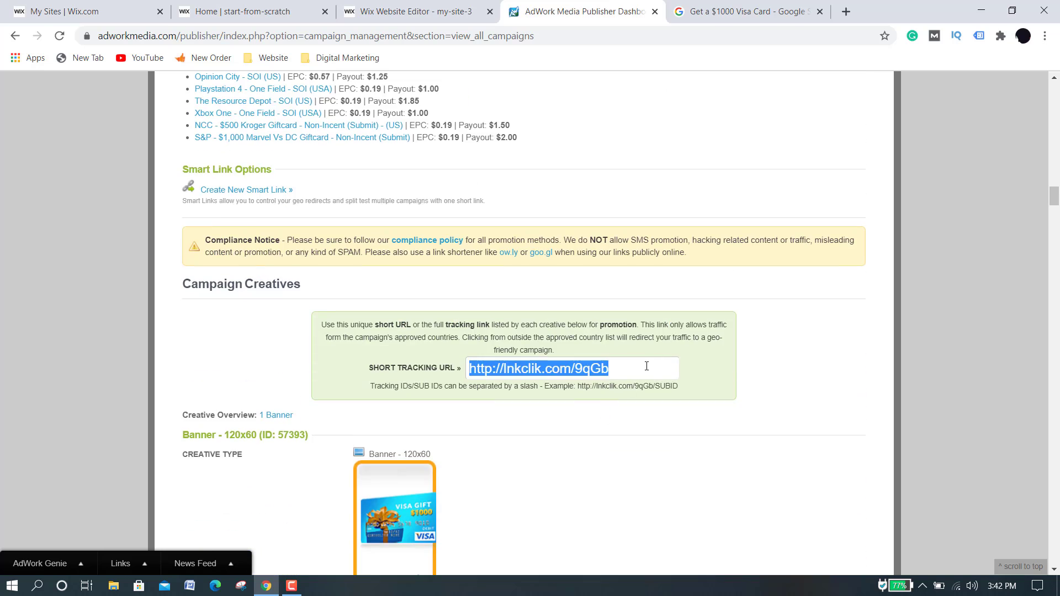
pyautogui.click(433, 11)
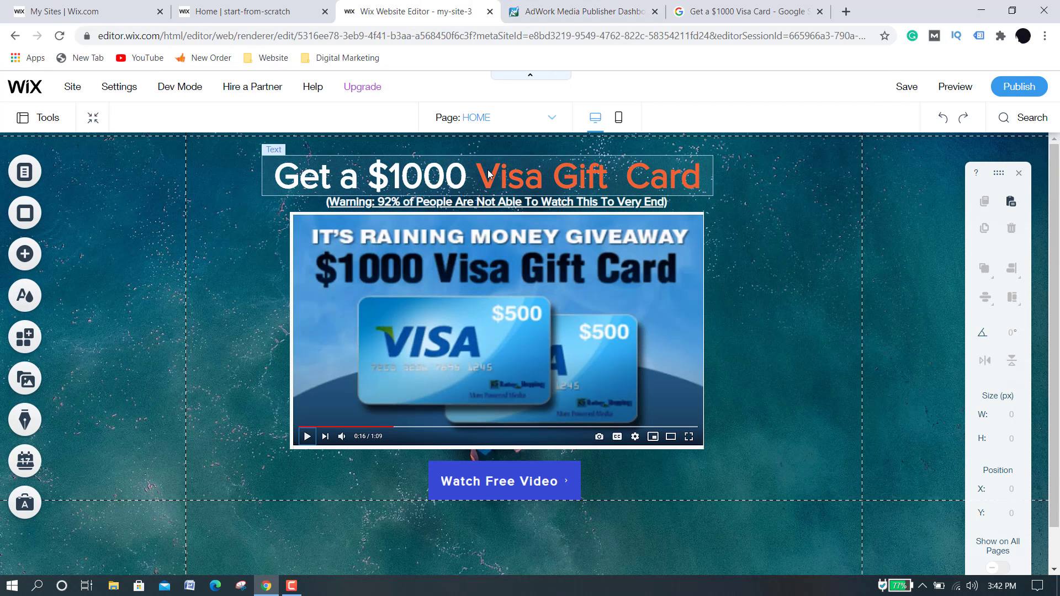
pyautogui.click(351, 175)
pyautogui.click(336, 173)
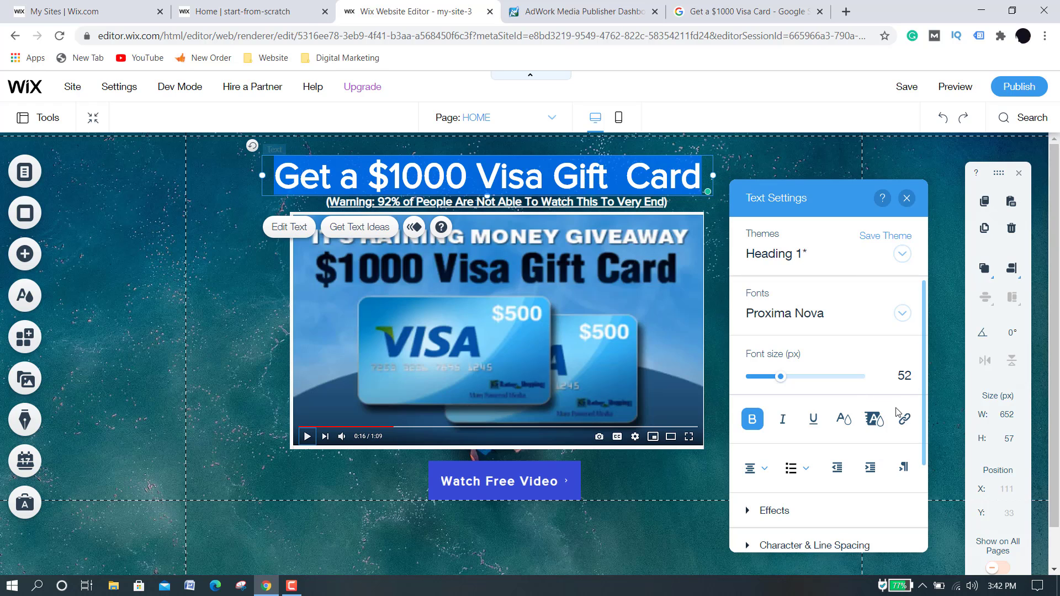
pyautogui.click(911, 422)
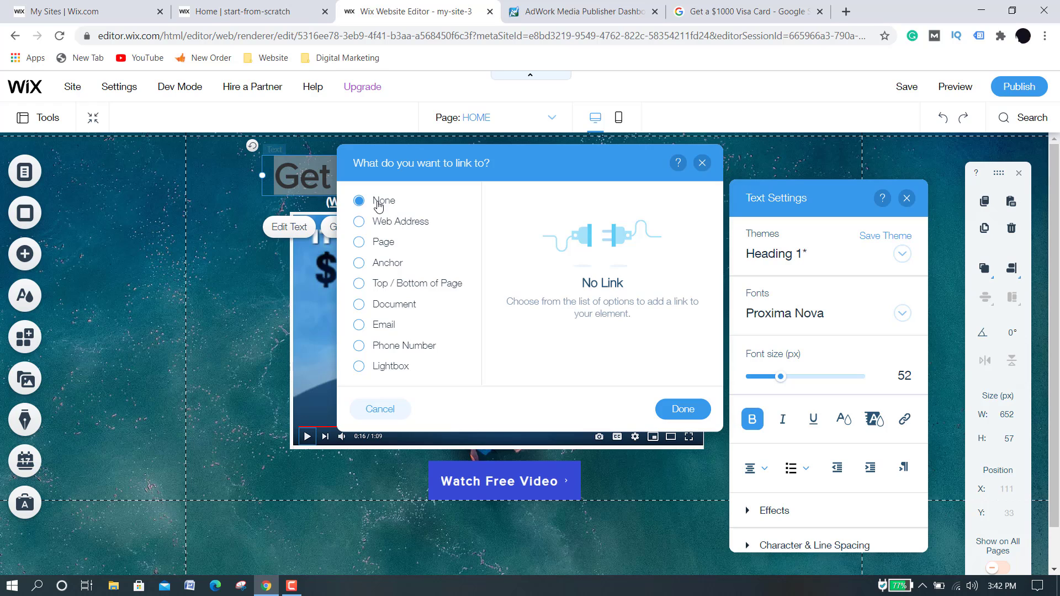
pyautogui.click(383, 222)
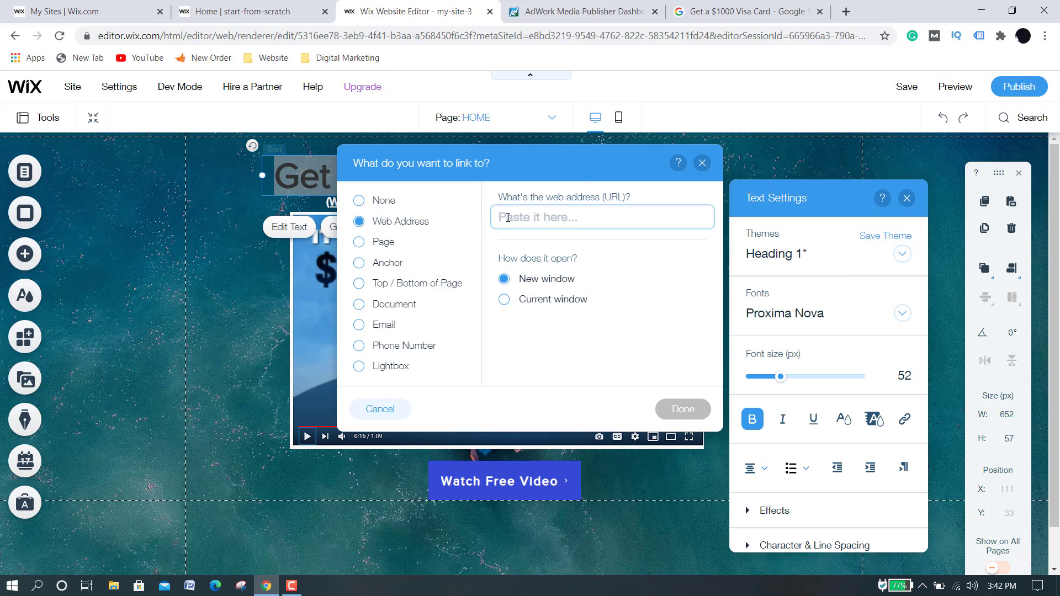
pyautogui.hotkey('ctrl', 'v')
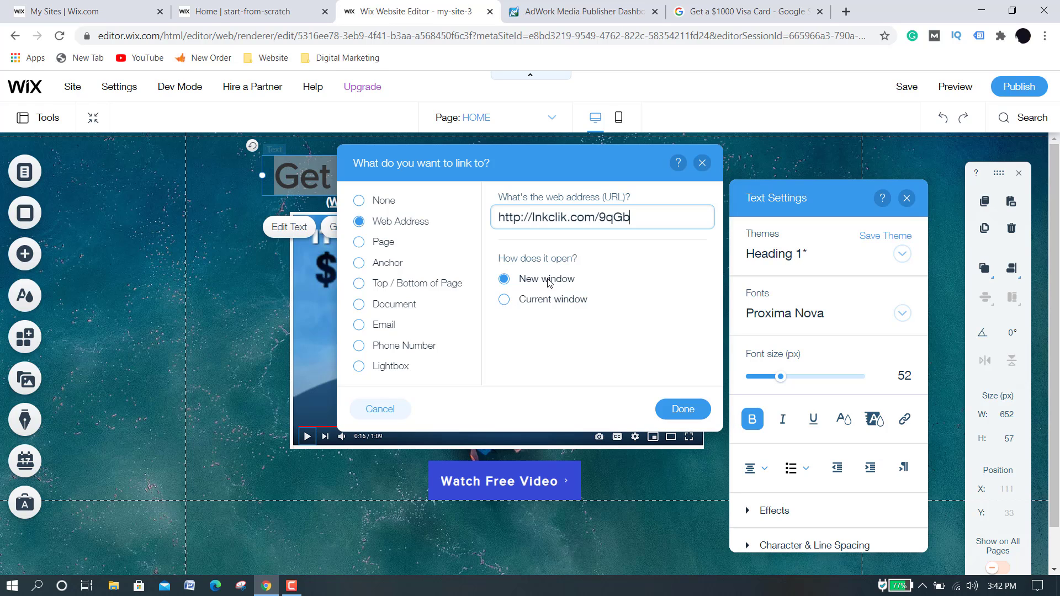
pyautogui.click(504, 300)
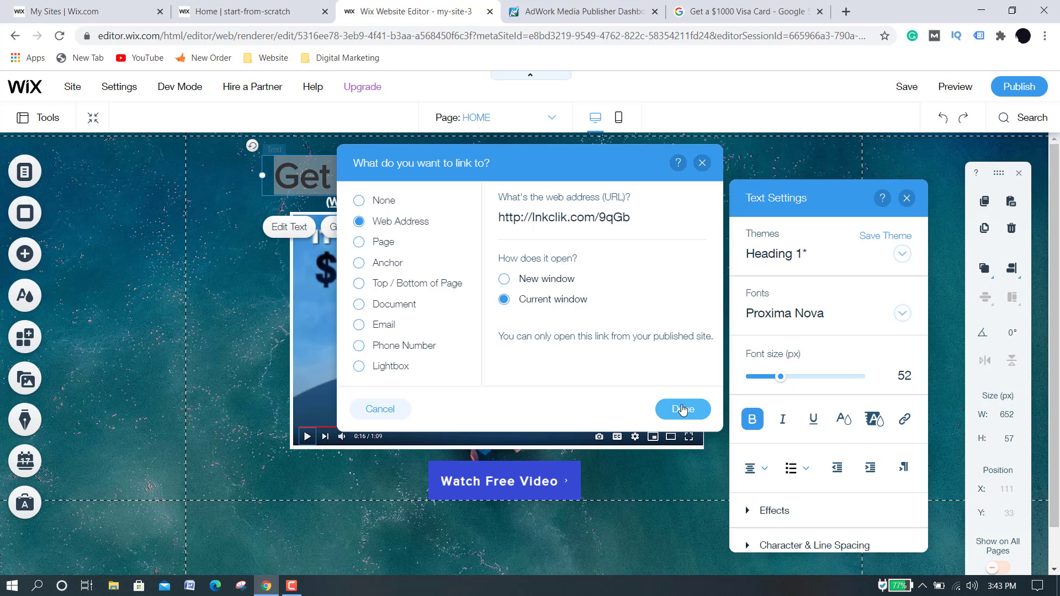
pyautogui.click(683, 409)
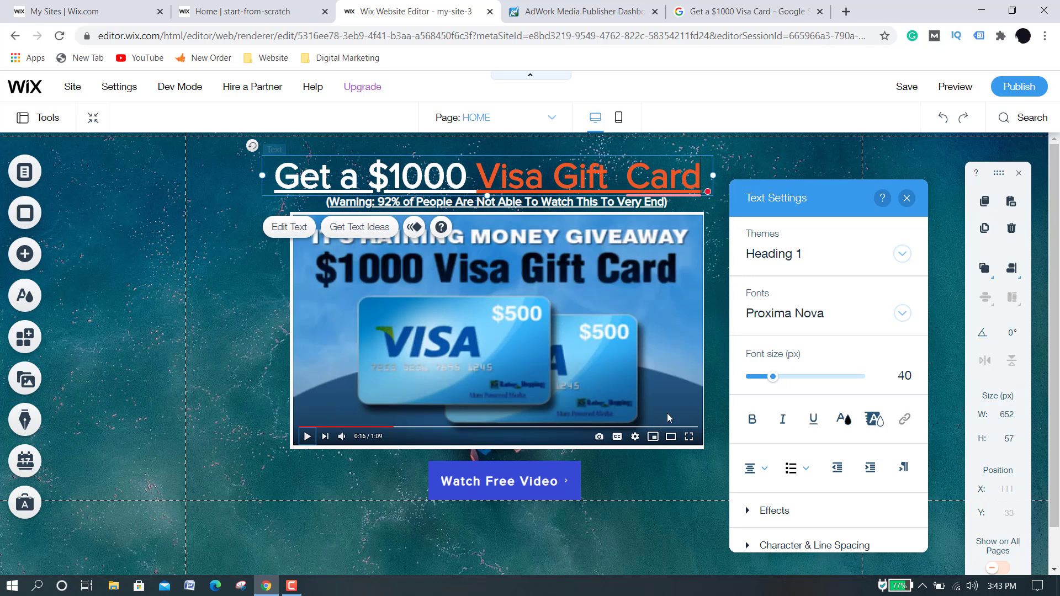
pyautogui.click(445, 258)
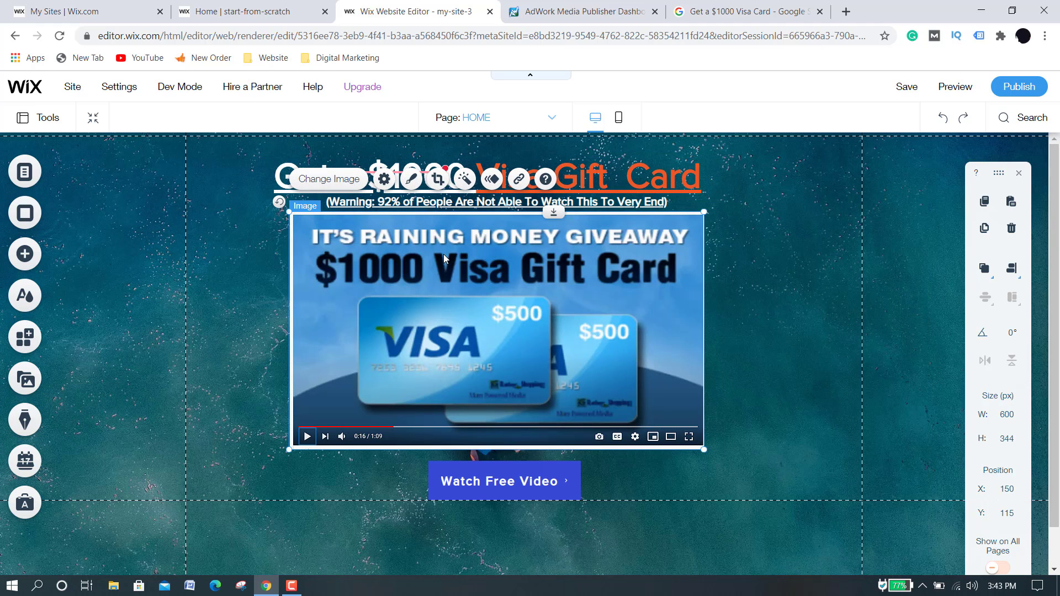
pyautogui.click(524, 182)
pyautogui.click(402, 222)
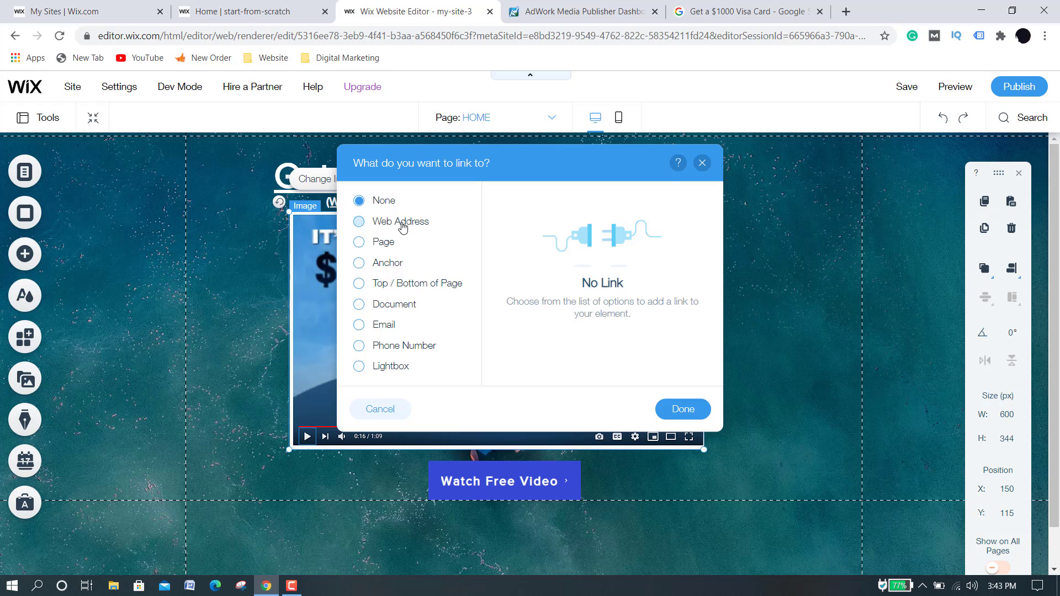
pyautogui.hotkey('ctrl', 'v')
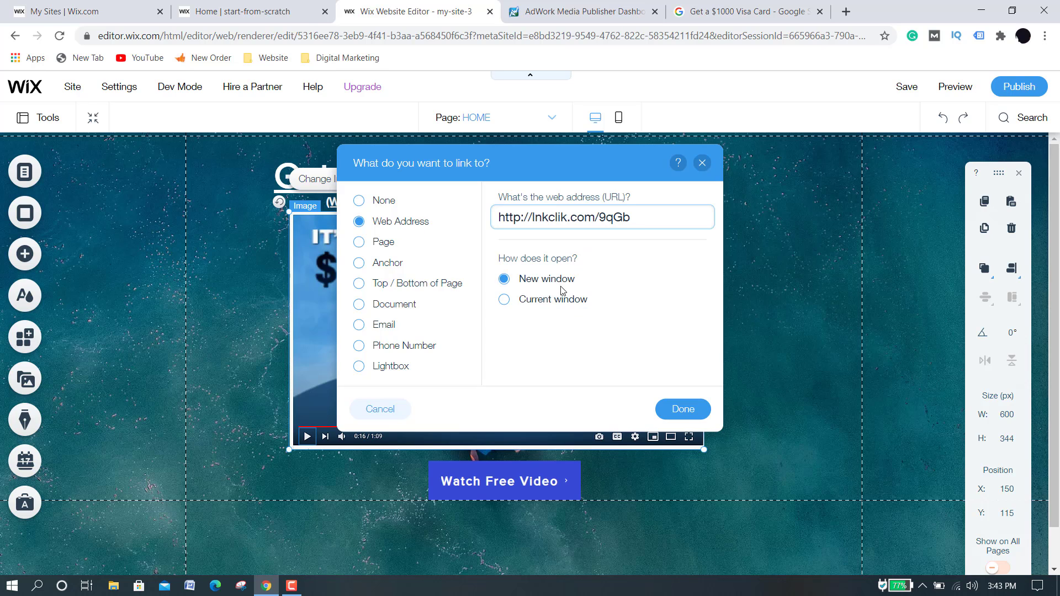
pyautogui.click(553, 301)
pyautogui.click(701, 410)
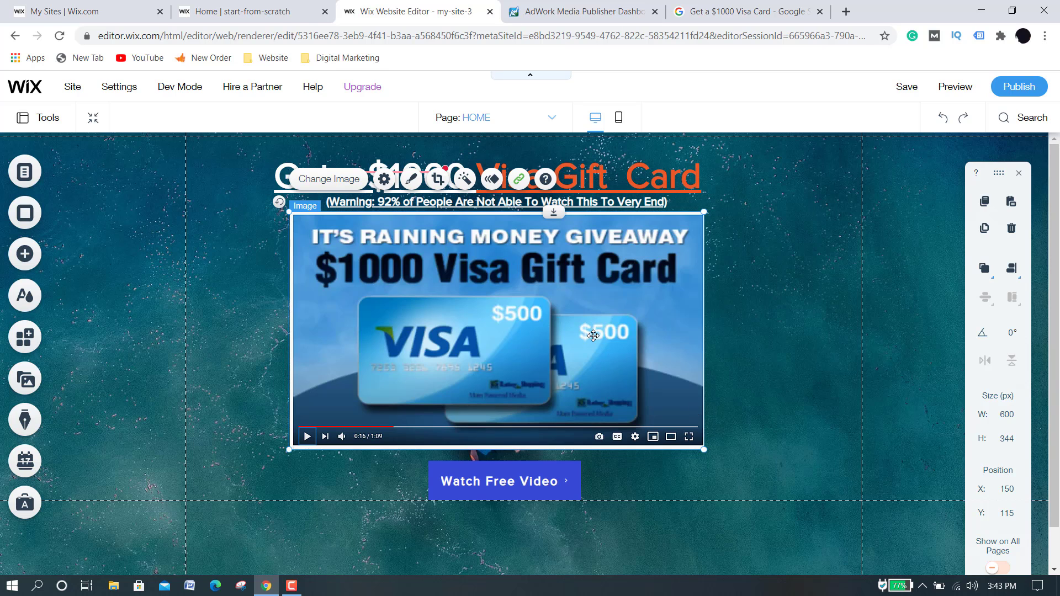
pyautogui.click(530, 480)
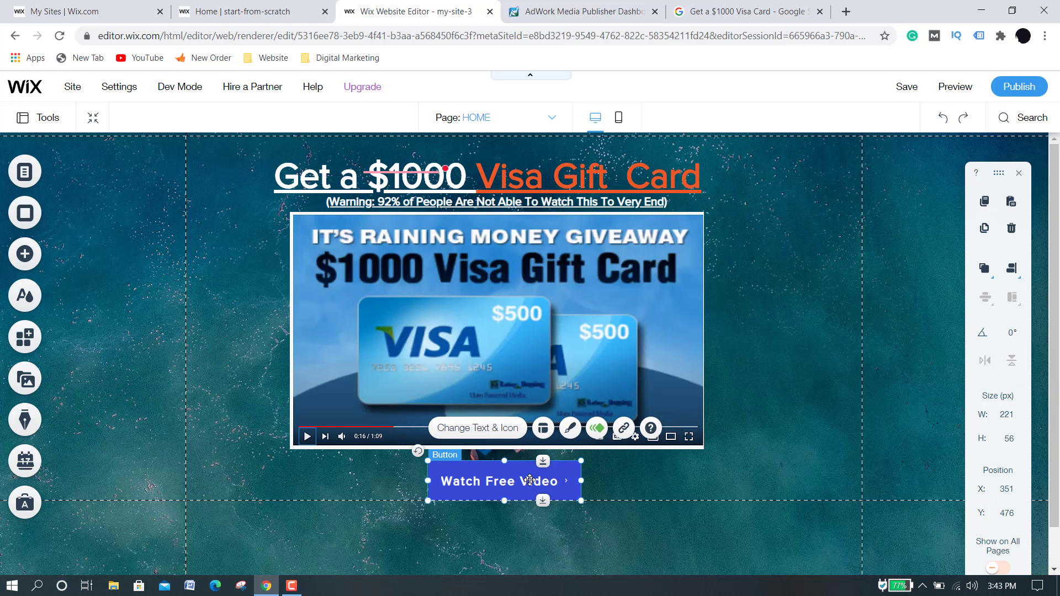
pyautogui.click(626, 431)
pyautogui.click(392, 221)
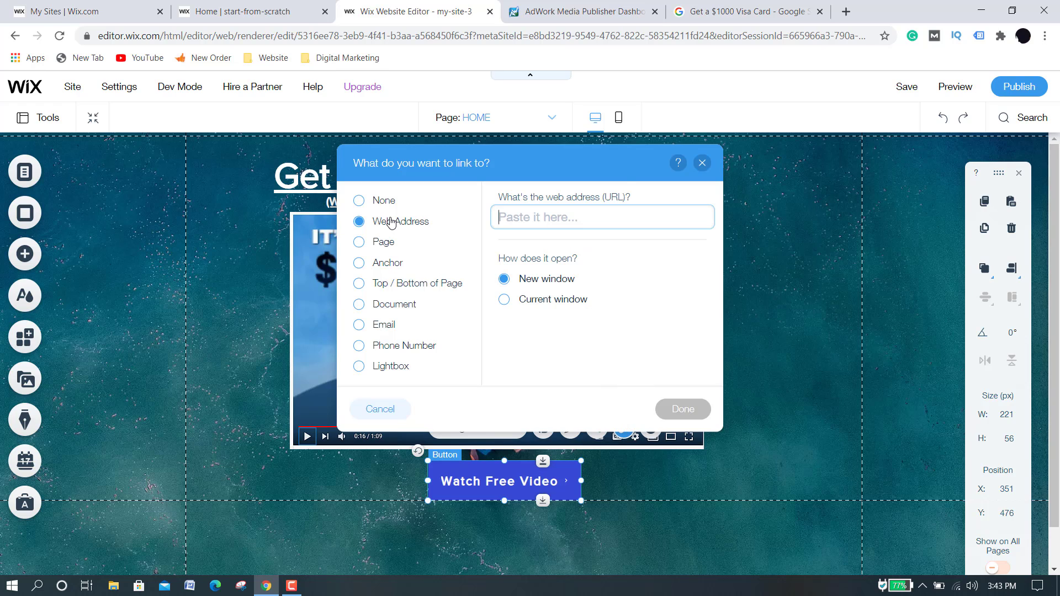
pyautogui.hotkey('ctrl', 'v')
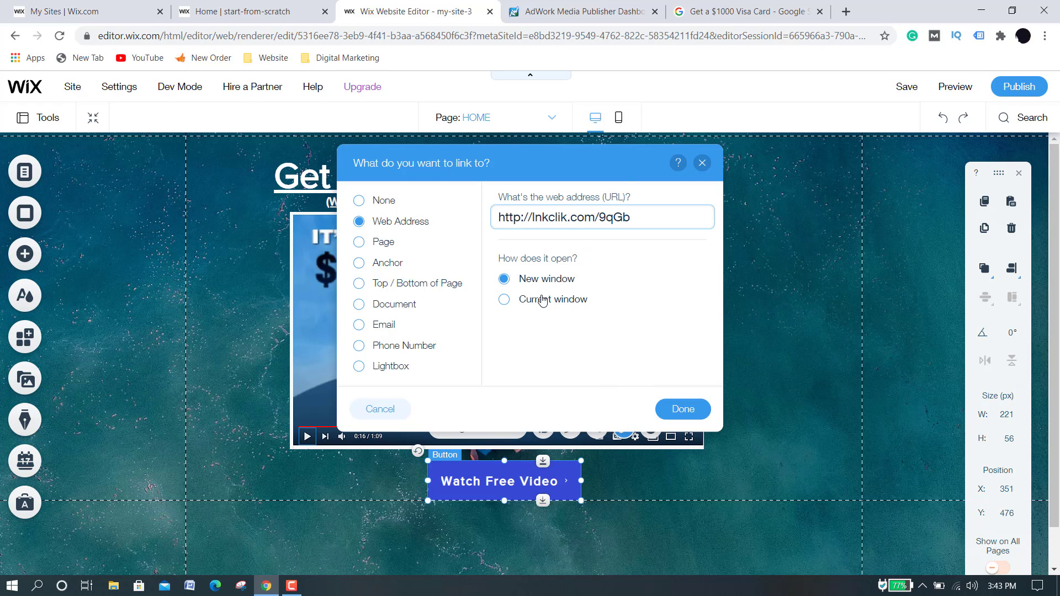
pyautogui.click(543, 300)
pyautogui.click(687, 409)
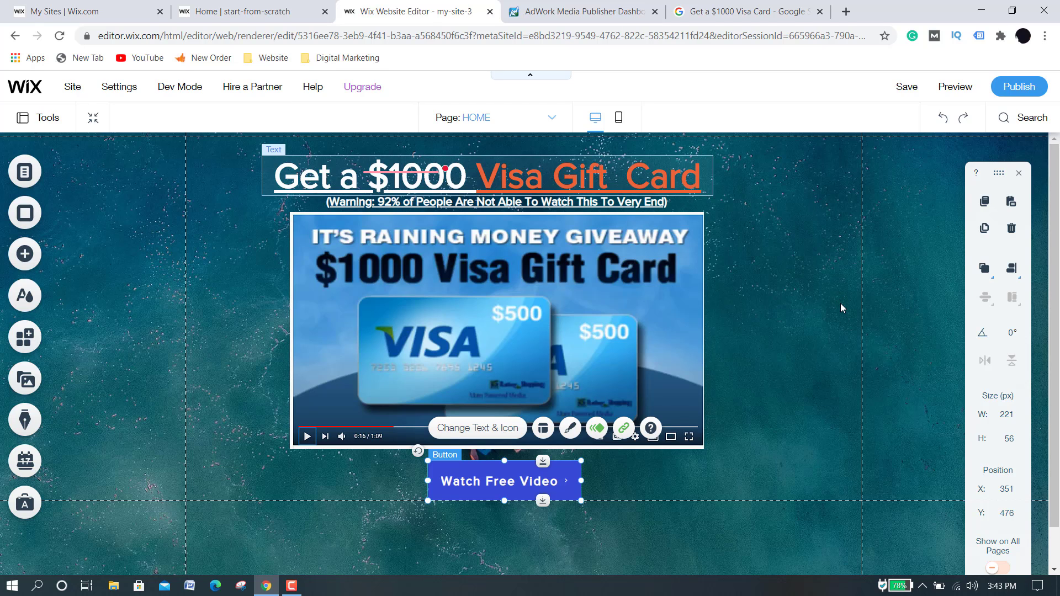
# Preview the desktop landing page, check the "Get a $1000 Visa Card" campaign in the AdWork Media dashboard, and return to the Wix editor.
pyautogui.click(955, 89)
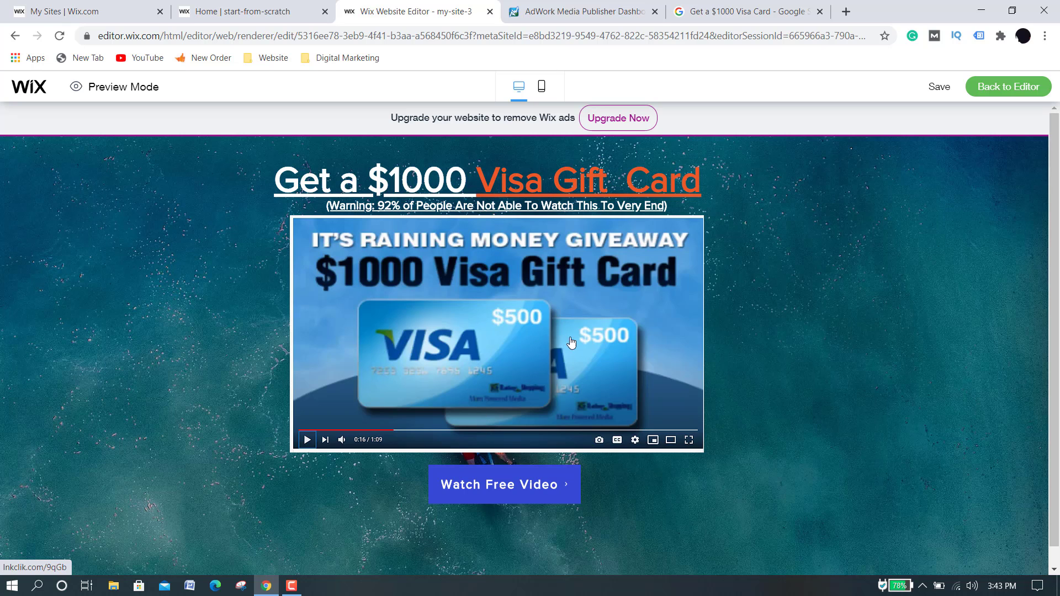
pyautogui.click(582, 6)
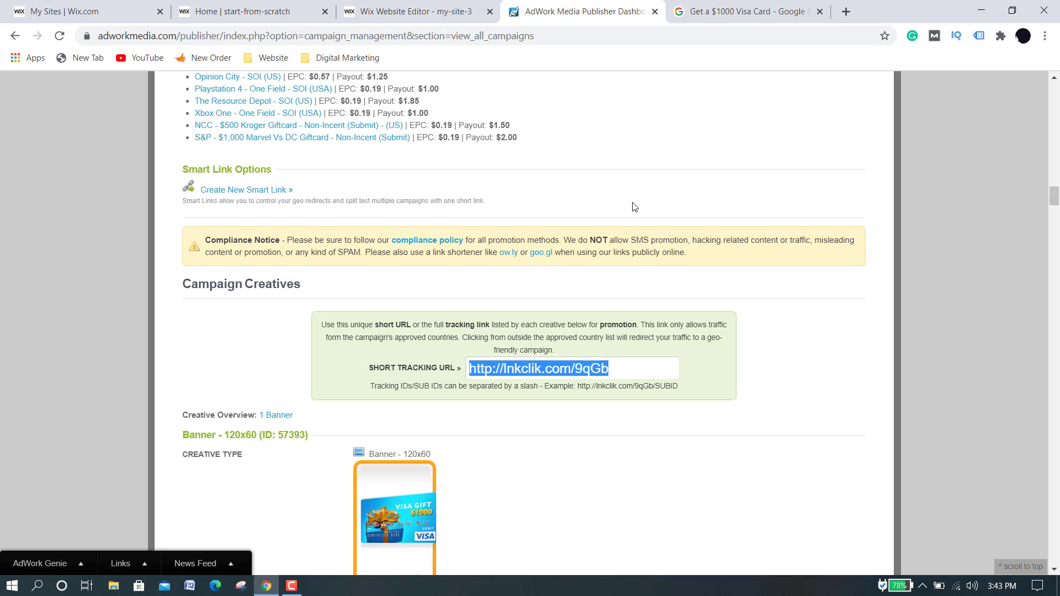
pyautogui.scroll(10, 633, 207)
pyautogui.scroll(4, 633, 206)
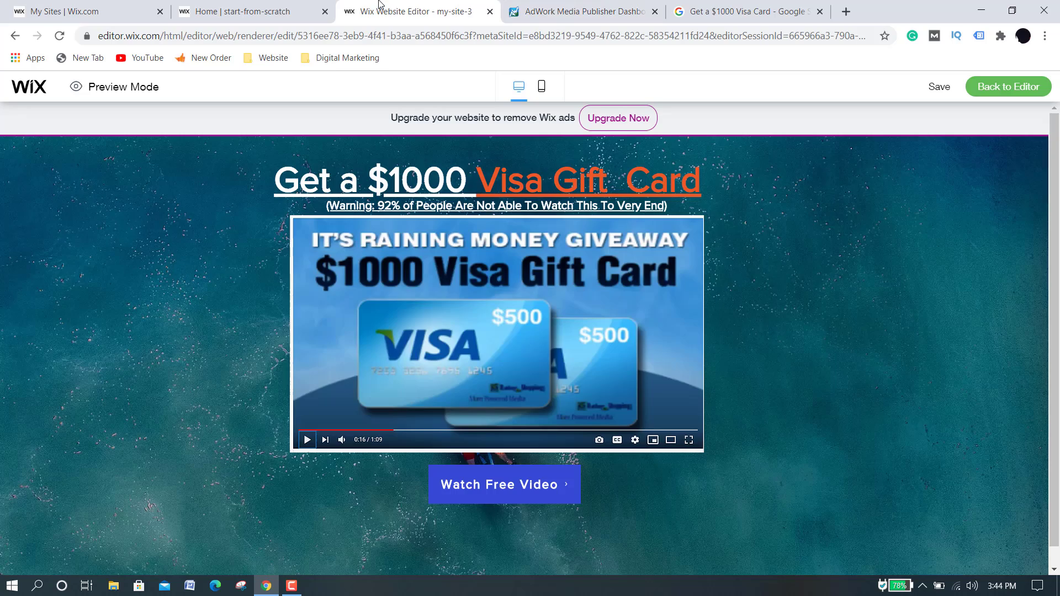
pyautogui.click(381, 8)
pyautogui.click(1030, 96)
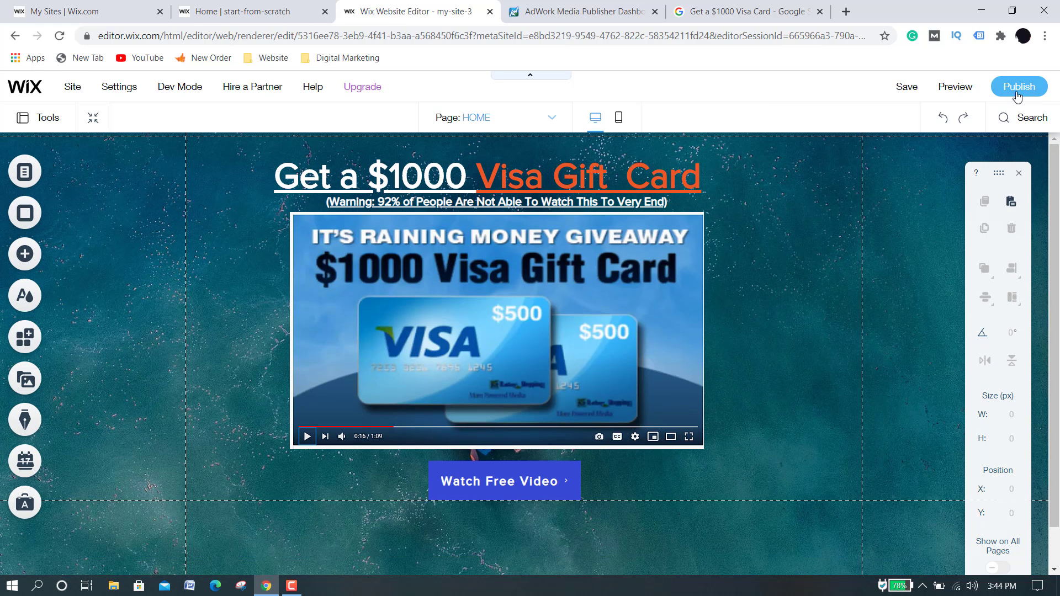
# Switch the editor to the mobile layout, skip the introduction, and hide the mobile menu icon.
pyautogui.click(619, 119)
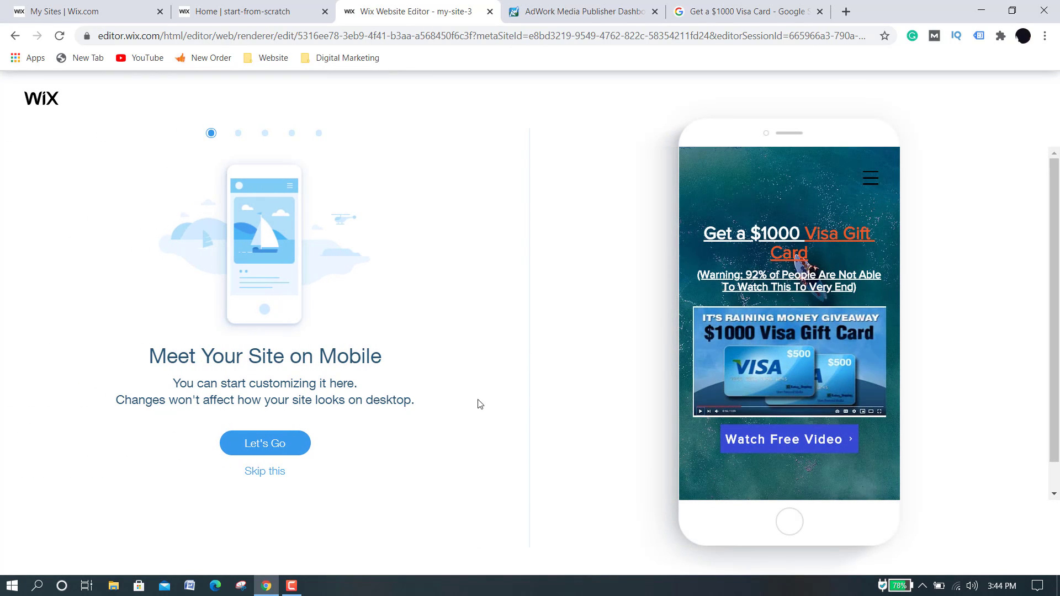
pyautogui.click(260, 472)
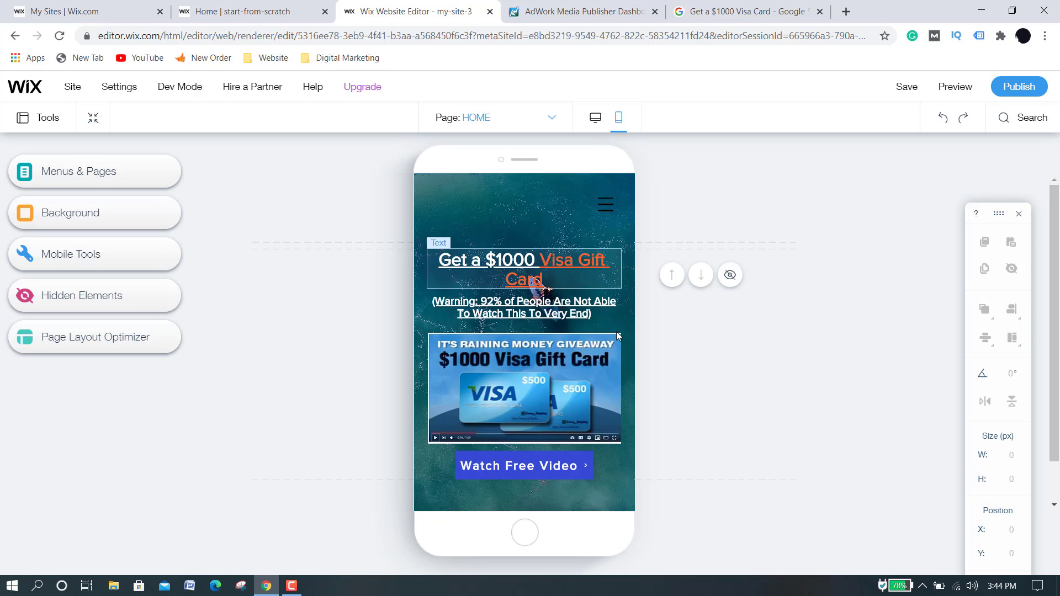
pyautogui.click(610, 208)
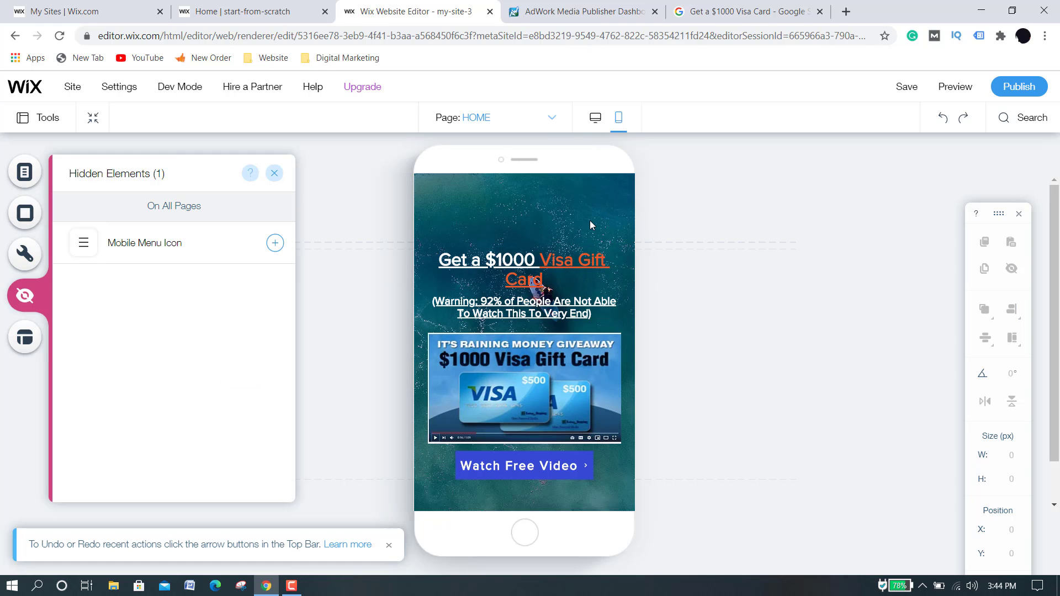
# Move the headline, warning text, gift card image and "Watch Free Video" button up in the mobile layout, placing the button at about Y 339.
pyautogui.click(539, 263)
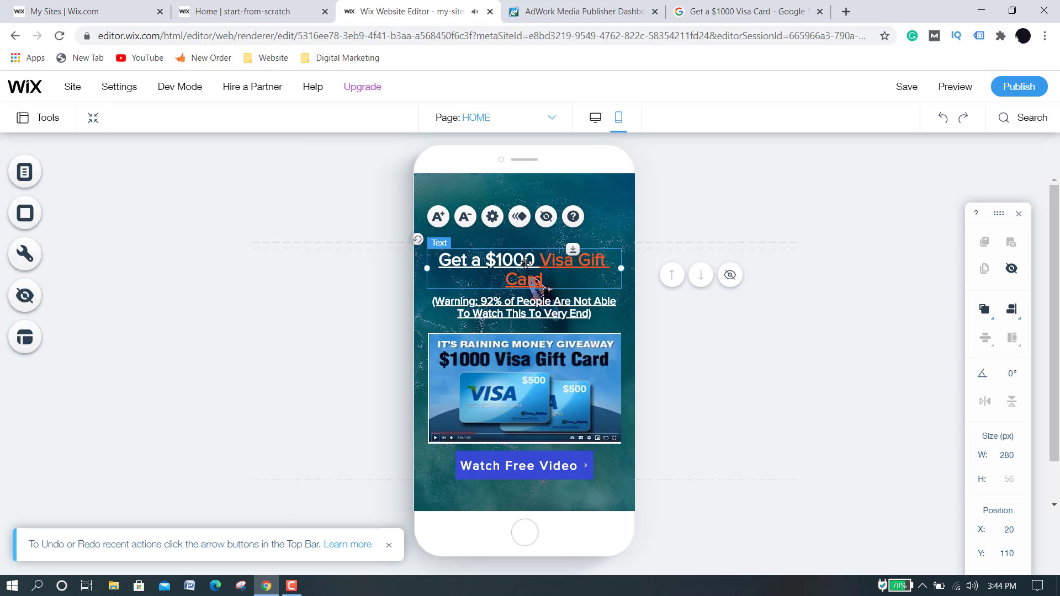
pyautogui.moveTo(524, 262); pyautogui.dragTo(521, 212)
pyautogui.moveTo(521, 309); pyautogui.dragTo(523, 259)
pyautogui.moveTo(529, 376); pyautogui.dragTo(529, 327)
pyautogui.click(523, 463)
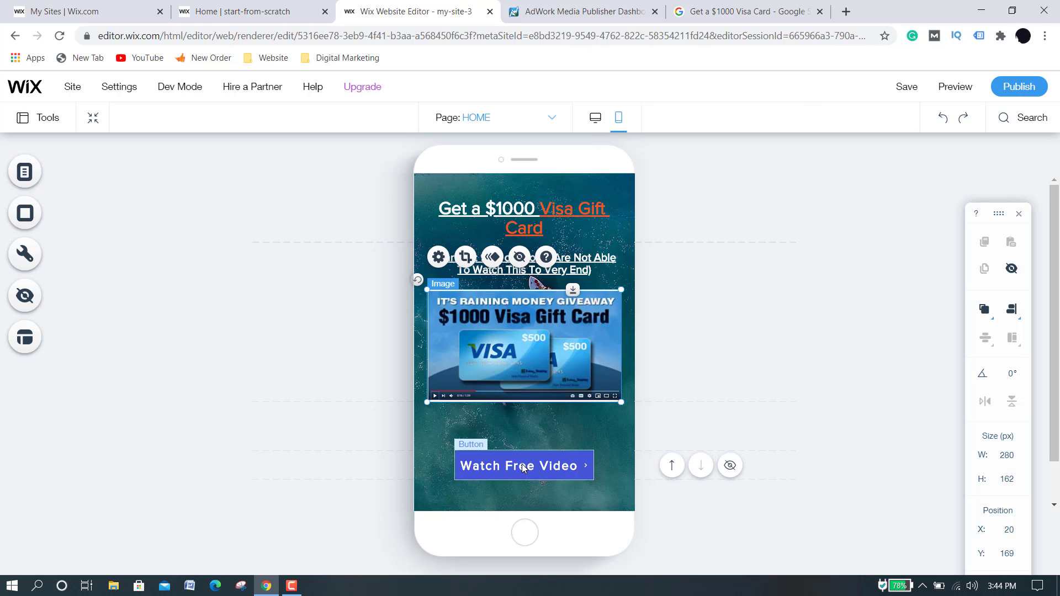
pyautogui.moveTo(523, 462); pyautogui.dragTo(525, 421)
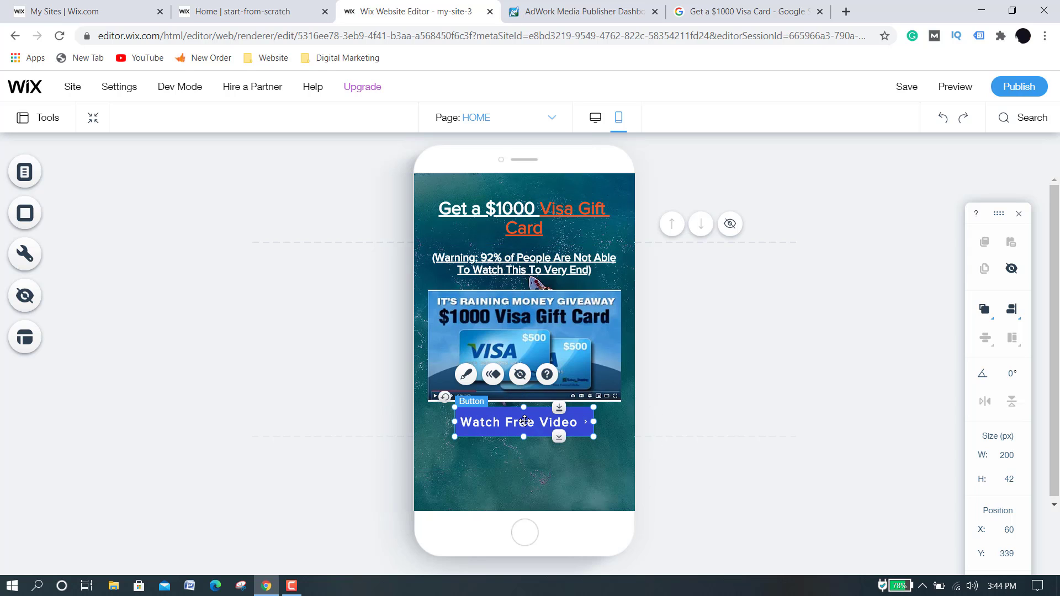
pyautogui.click(533, 483)
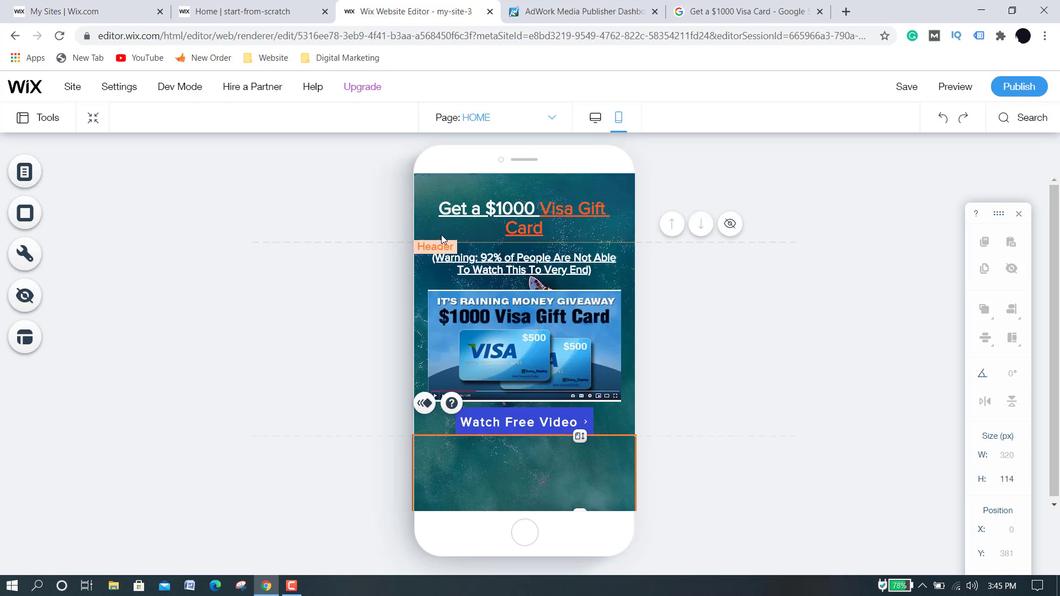
# Preview the mobile version of the page, and return to the editor's desktop layout.
pyautogui.click(948, 90)
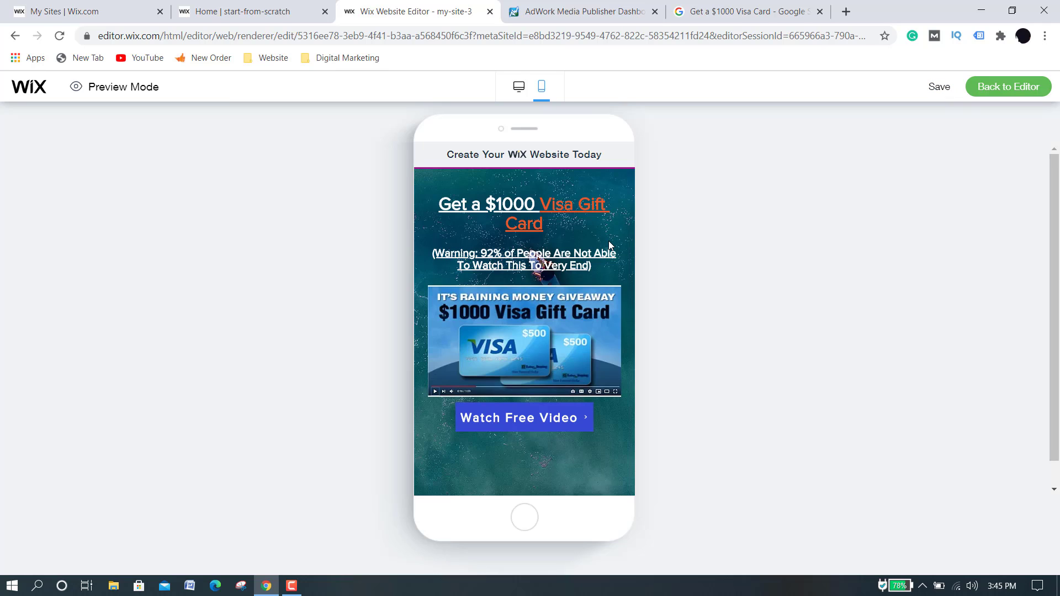
pyautogui.click(983, 93)
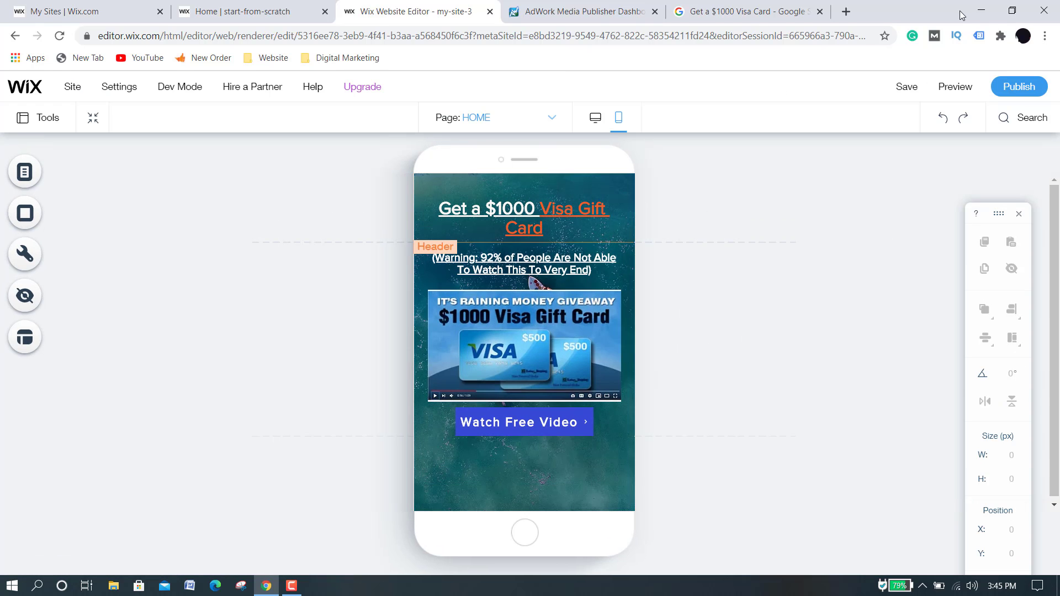
pyautogui.click(593, 116)
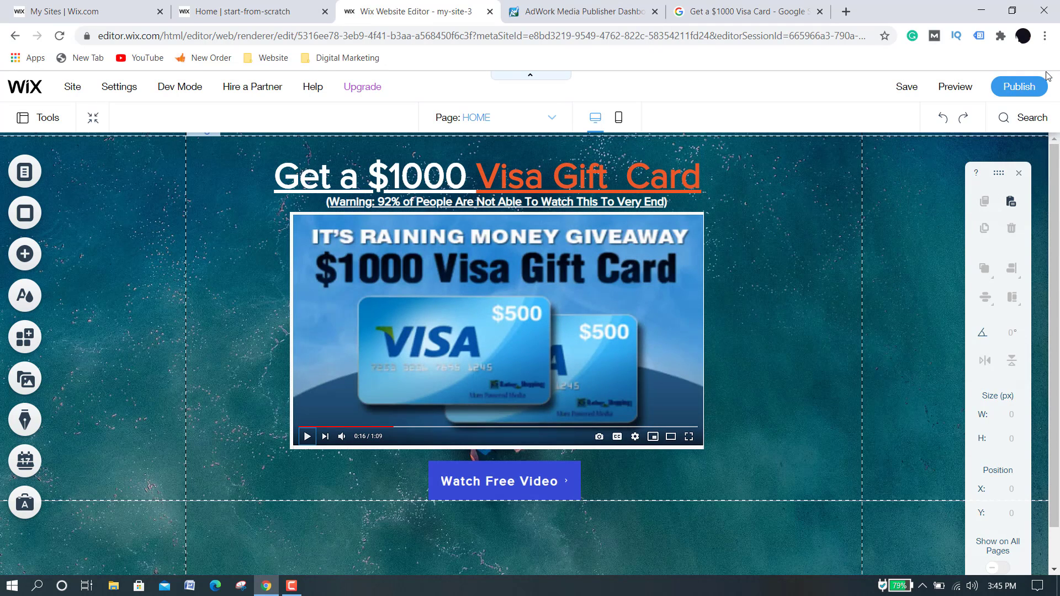
# Save the site on a free Wix.com domain with the address ending "visacardoffers".
pyautogui.click(906, 89)
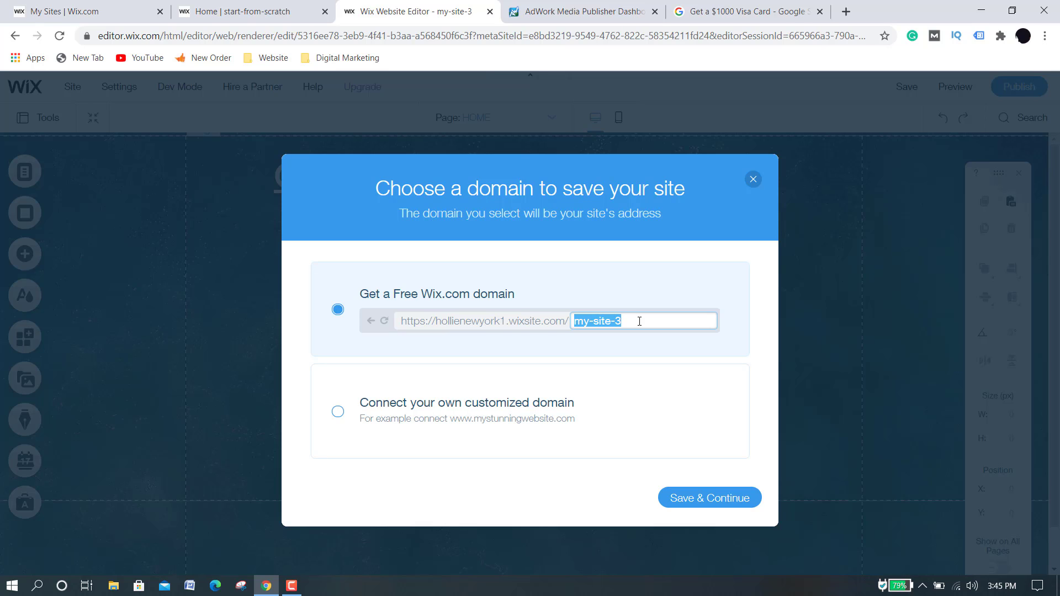
pyautogui.write('Vis')
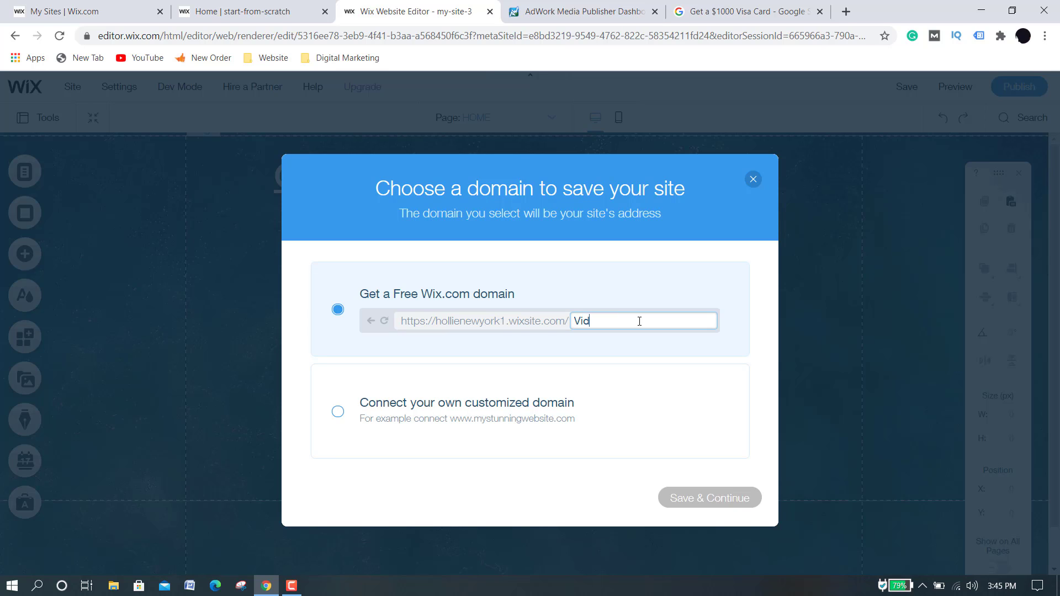
pyautogui.press('BackSpace')
pyautogui.press('BackSpace')
pyautogui.press('BackSpace')
pyautogui.write('visa_')
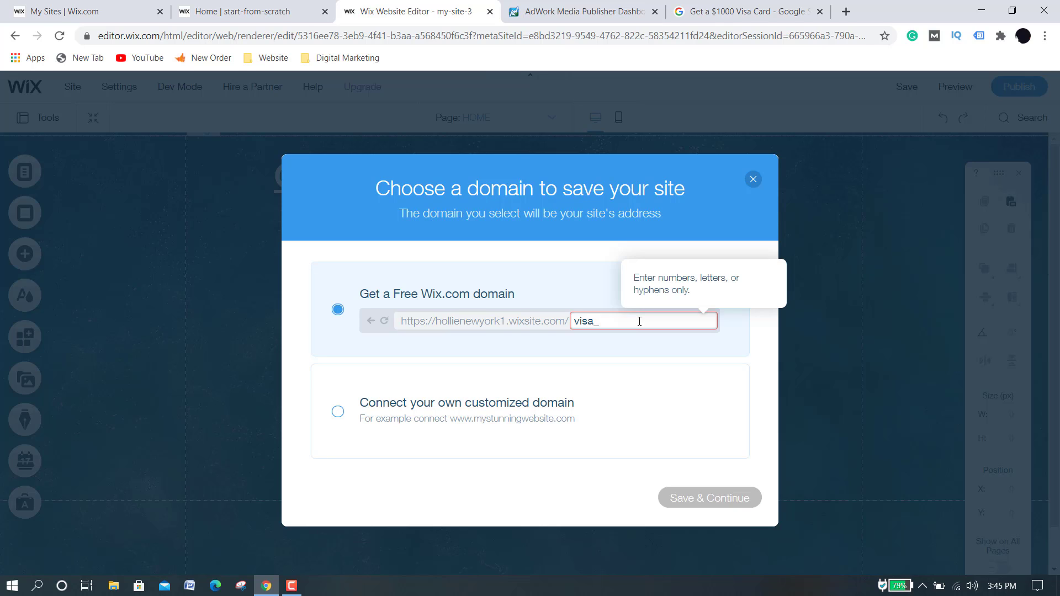
pyautogui.write('card')
pyautogui.write('_')
pyautogui.write('offerds')
pyautogui.press('BackSpace')
pyautogui.press('BackSpace')
pyautogui.click(630, 323)
pyautogui.press('BackSpace')
pyautogui.click(604, 325)
pyautogui.press('BackSpace')
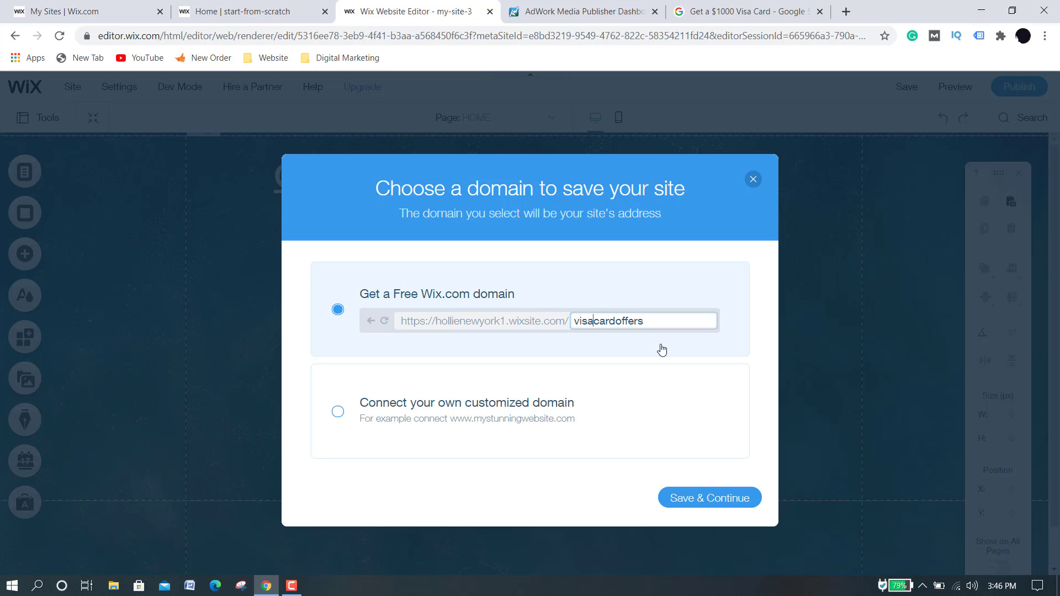
pyautogui.click(706, 504)
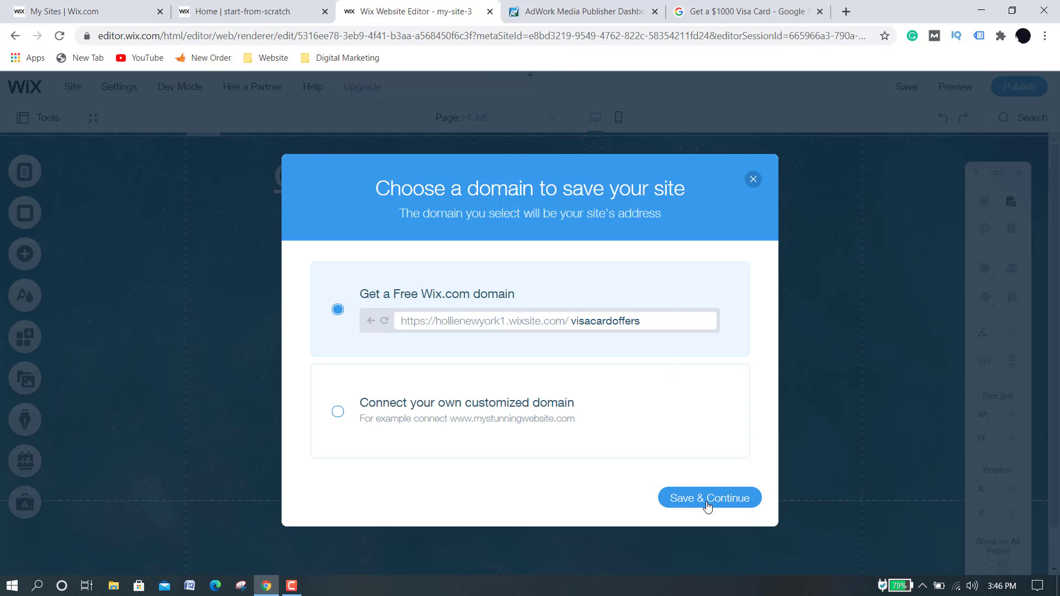
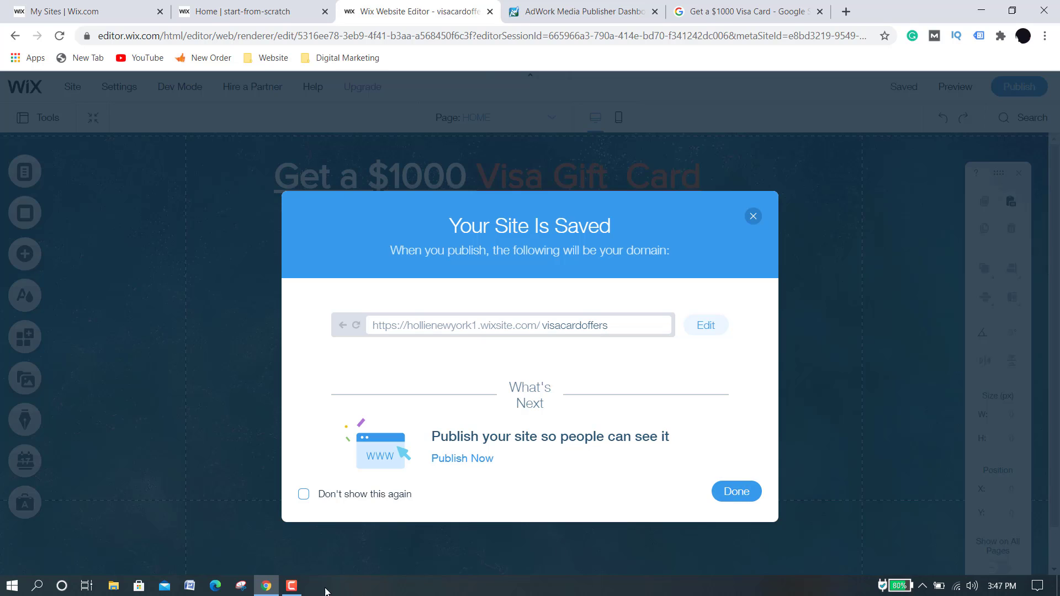
pyautogui.click(298, 589)
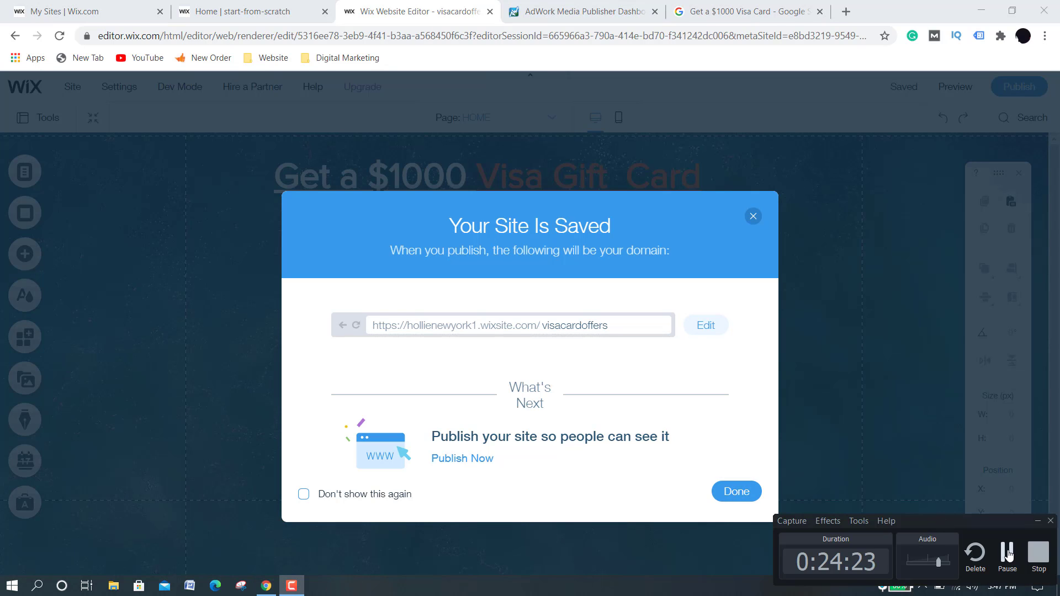
pyautogui.click(1006, 554)
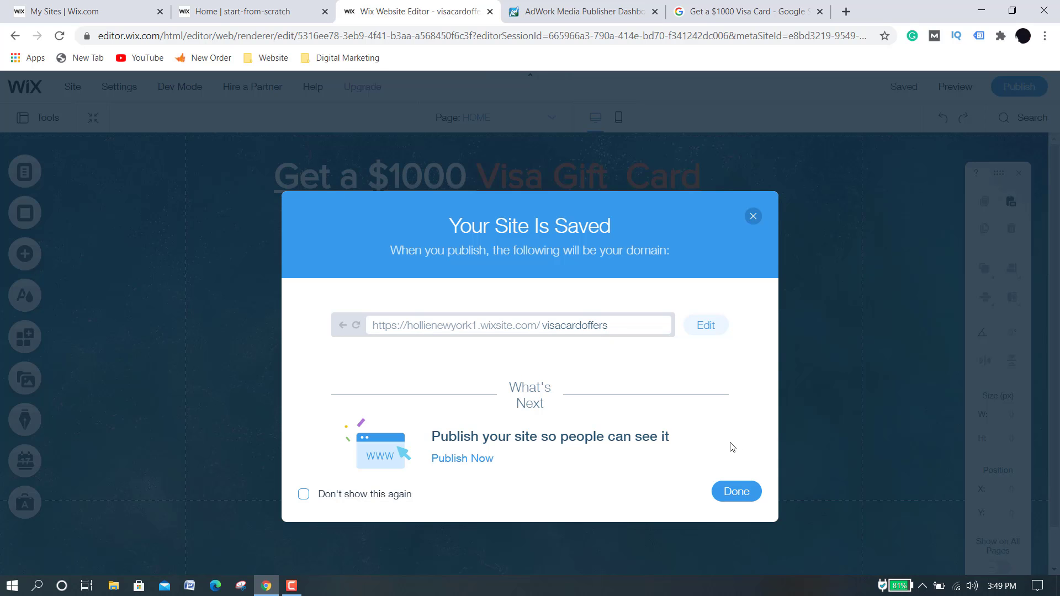
# Close the save confirmation, publish the site, open the live page, and select its full web address.
pyautogui.click(736, 491)
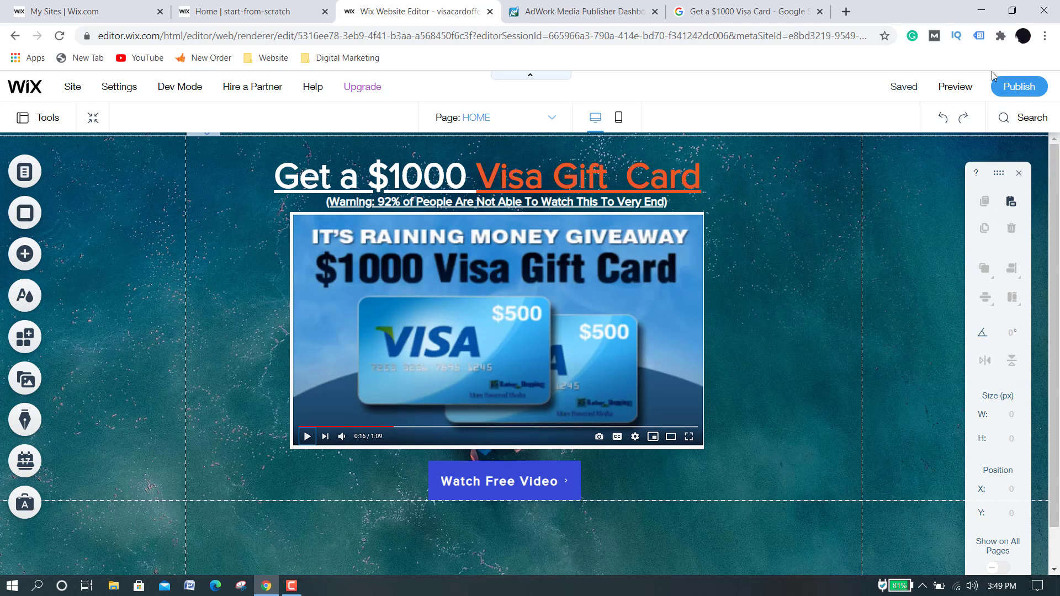
pyautogui.click(1022, 88)
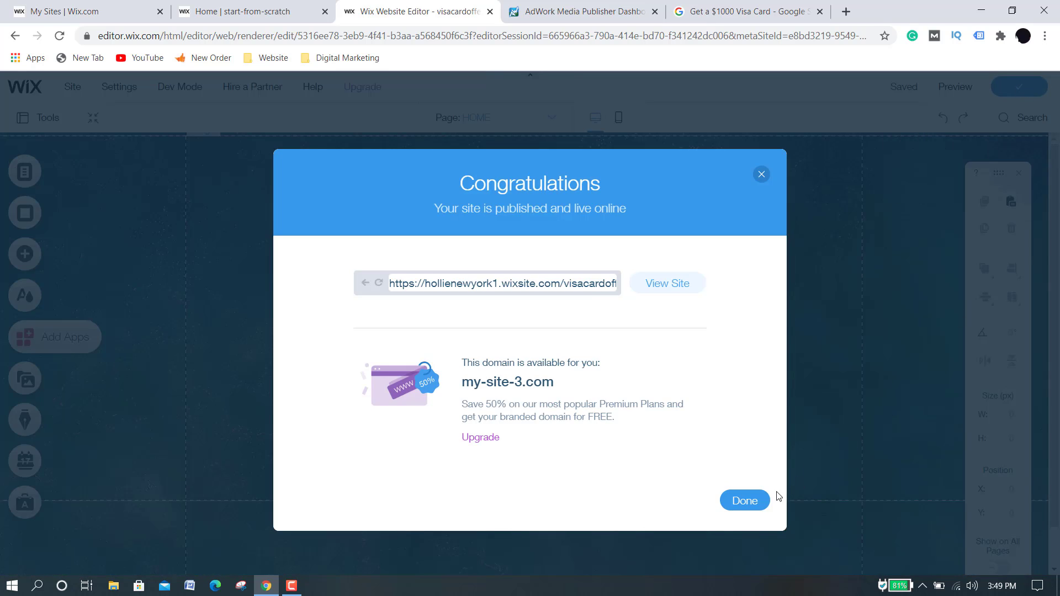
pyautogui.click(672, 285)
pyautogui.click(493, 3)
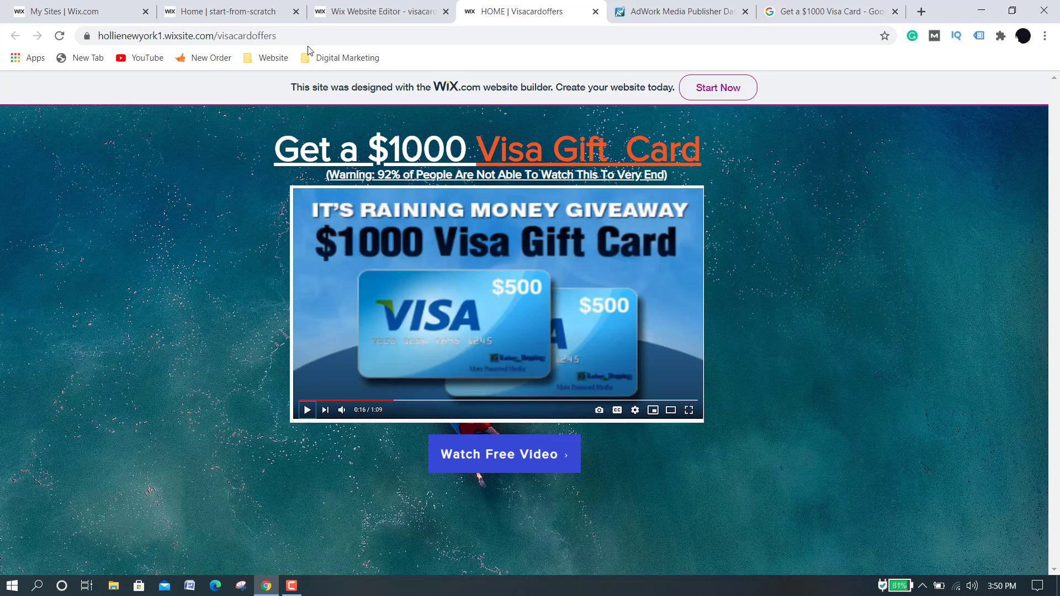
pyautogui.click(245, 35)
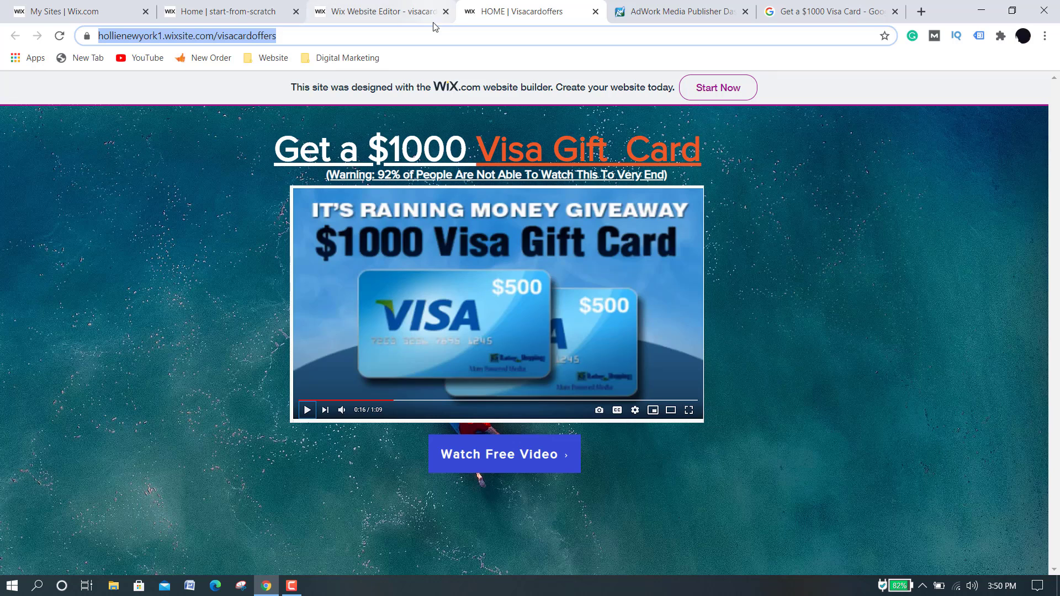
# Switch to the AdWork Media dashboard and review the Visa card campaign's stats, requirements, terms and short tracking URL.
pyautogui.click(683, 5)
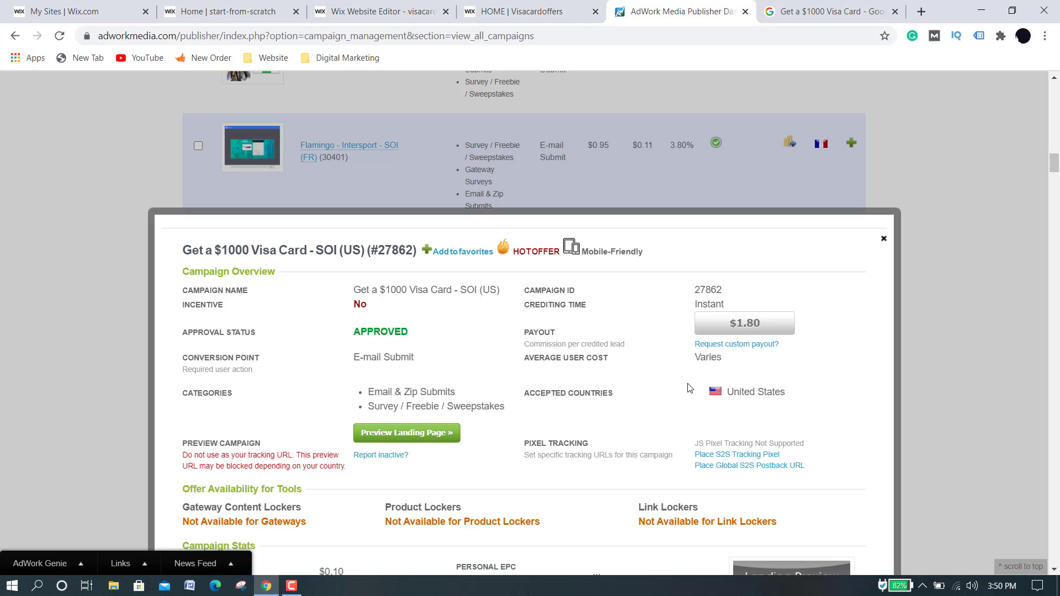
pyautogui.scroll(-12, 690, 387)
pyautogui.scroll(3, 603, 372)
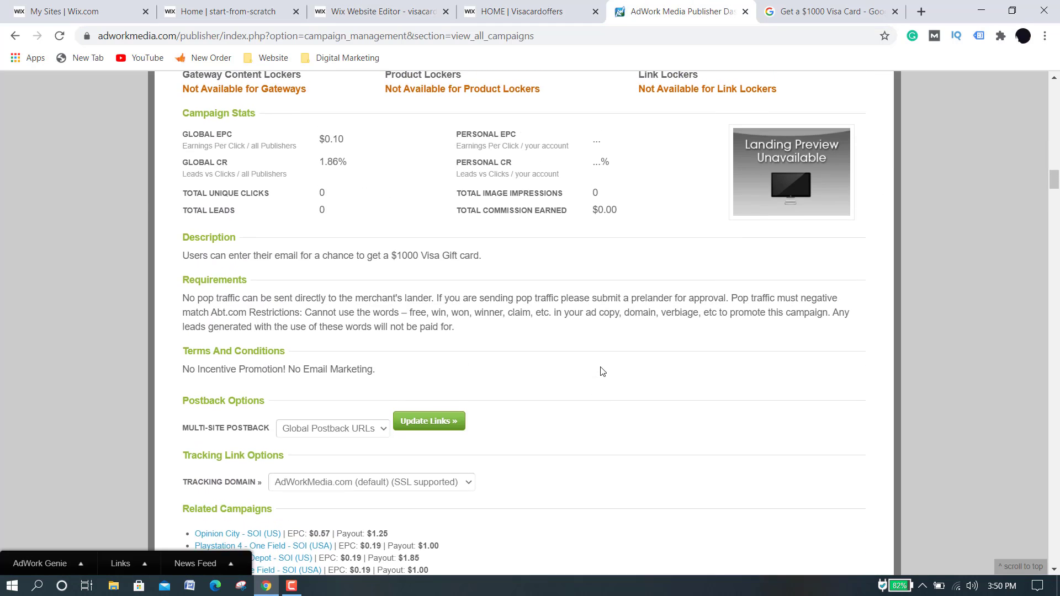
pyautogui.scroll(-7, 603, 372)
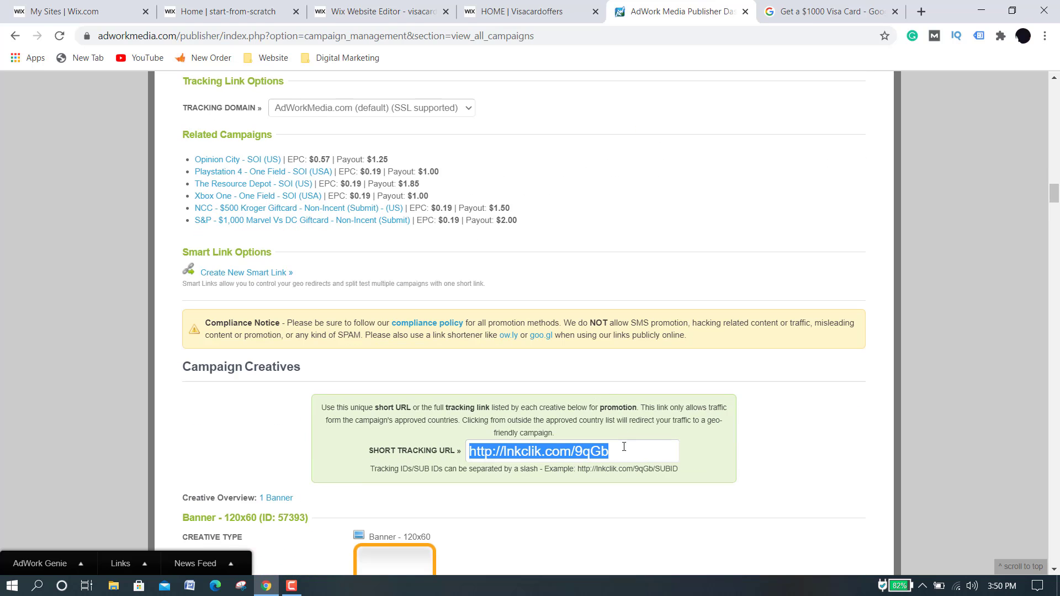
pyautogui.scroll(7, 624, 452)
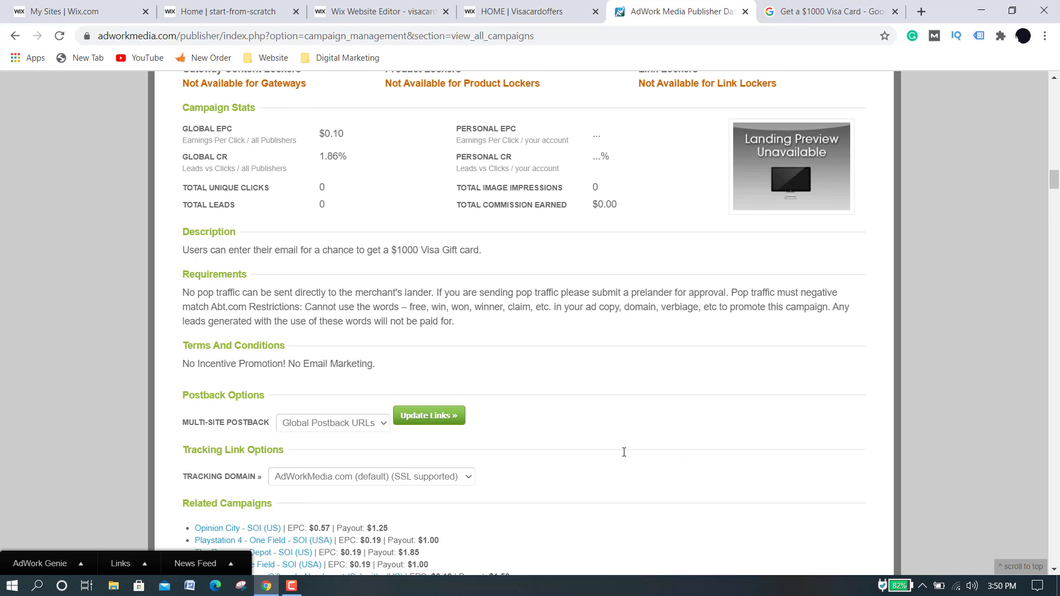
pyautogui.scroll(-7, 624, 452)
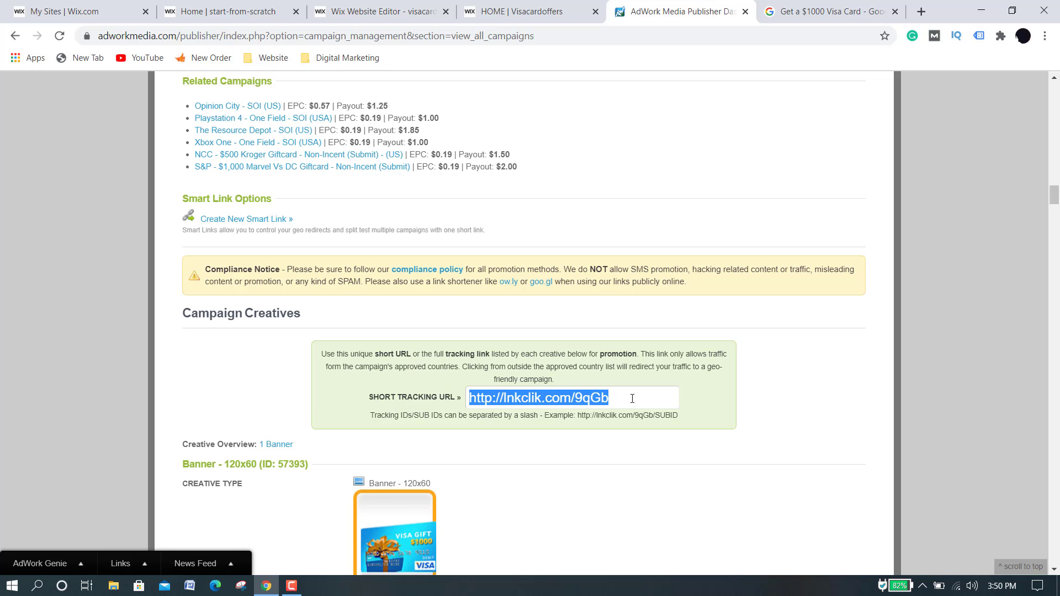
pyautogui.scroll(5, 508, 133)
# Examine the "visacardoffers" part of the live page's address and compare the page with the AdWork Media campaign details.
pyautogui.click(475, 8)
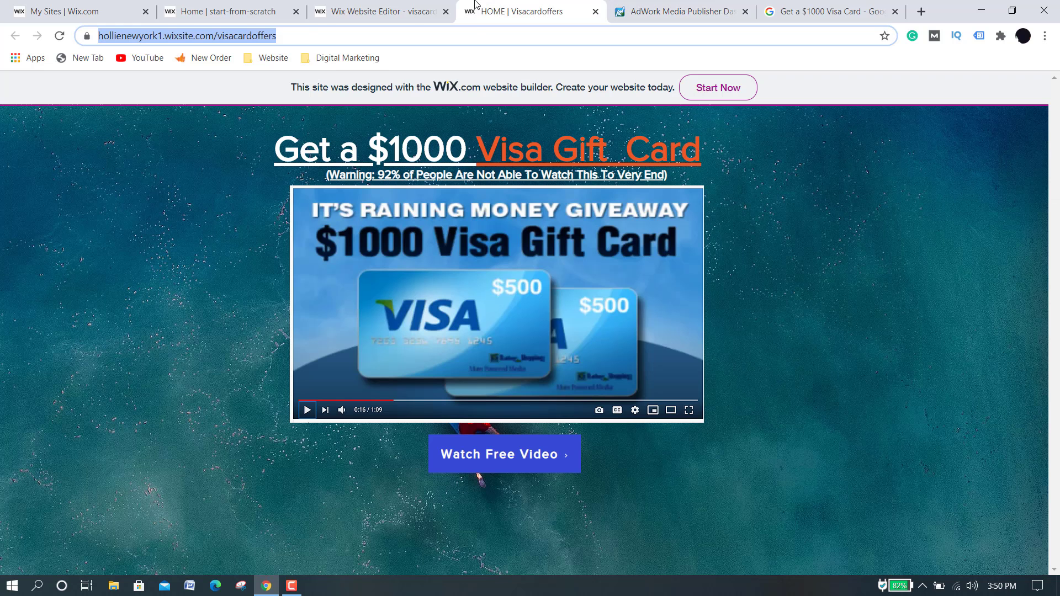
pyautogui.doubleClick(471, 36)
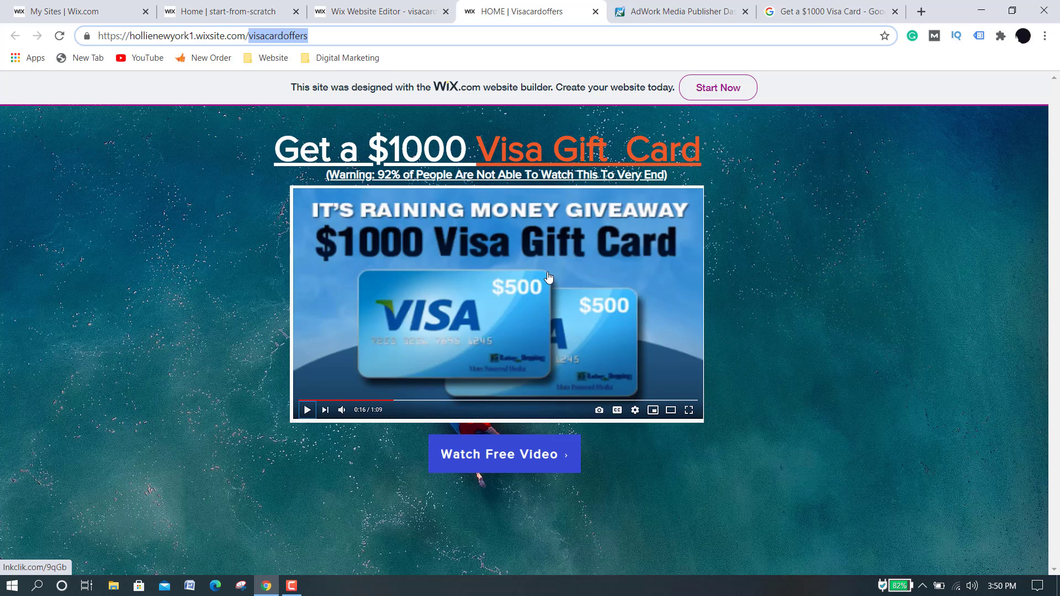
pyautogui.click(687, 8)
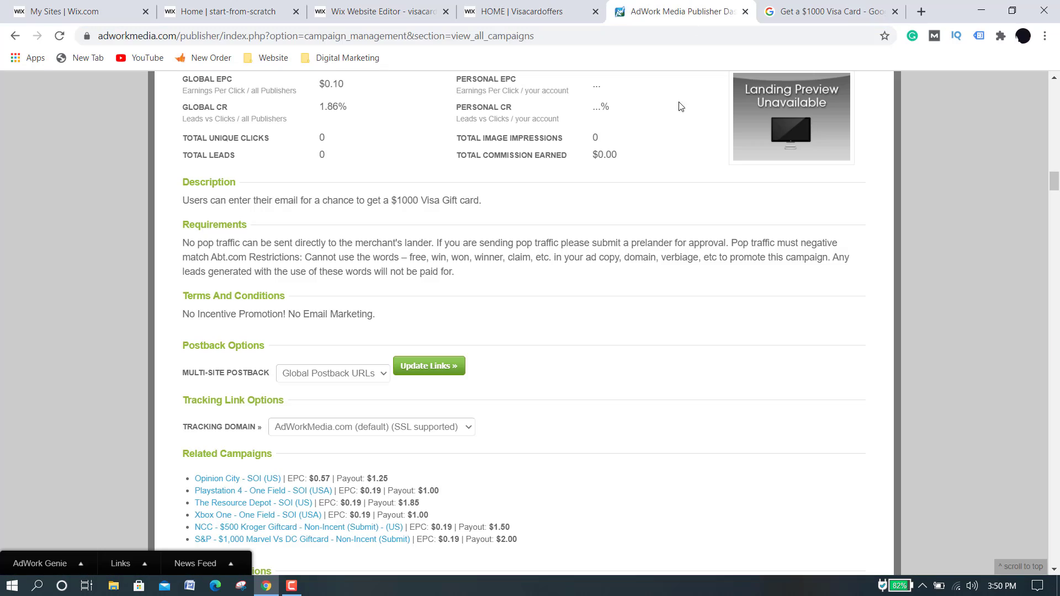
pyautogui.click(522, 11)
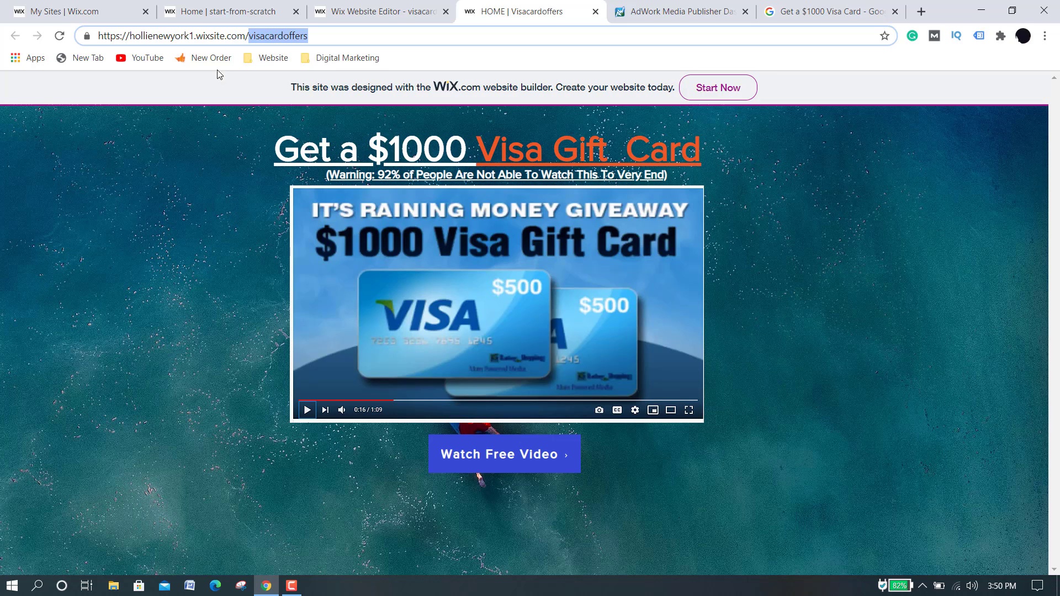
# Examine the domain ending in the live page's address and the Visa card campaign's accepted countries on the AdWork Media dashboard.
pyautogui.click(240, 34)
pyautogui.doubleClick(240, 35)
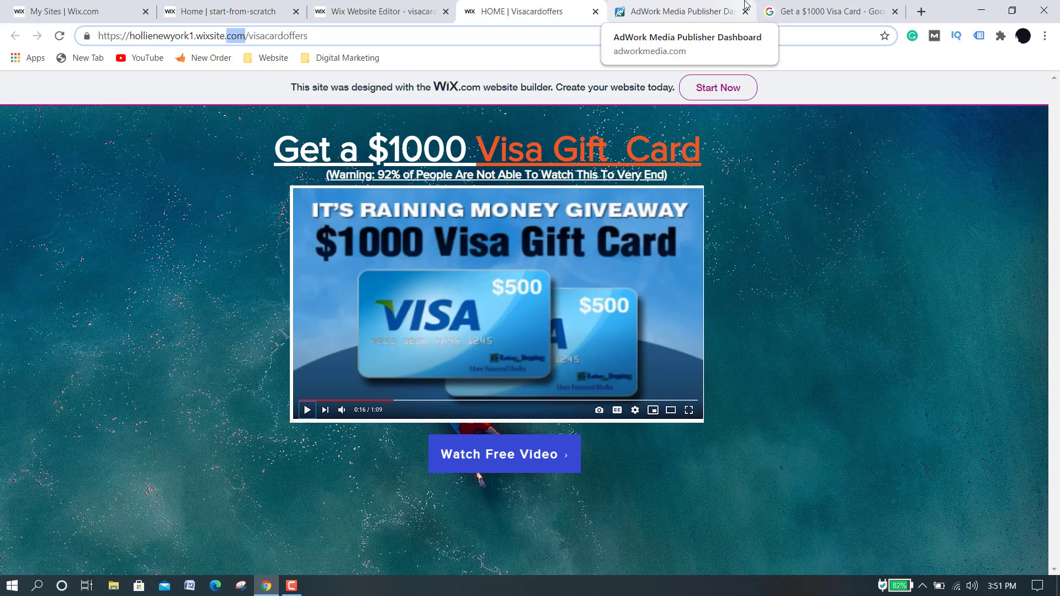
pyautogui.click(678, 11)
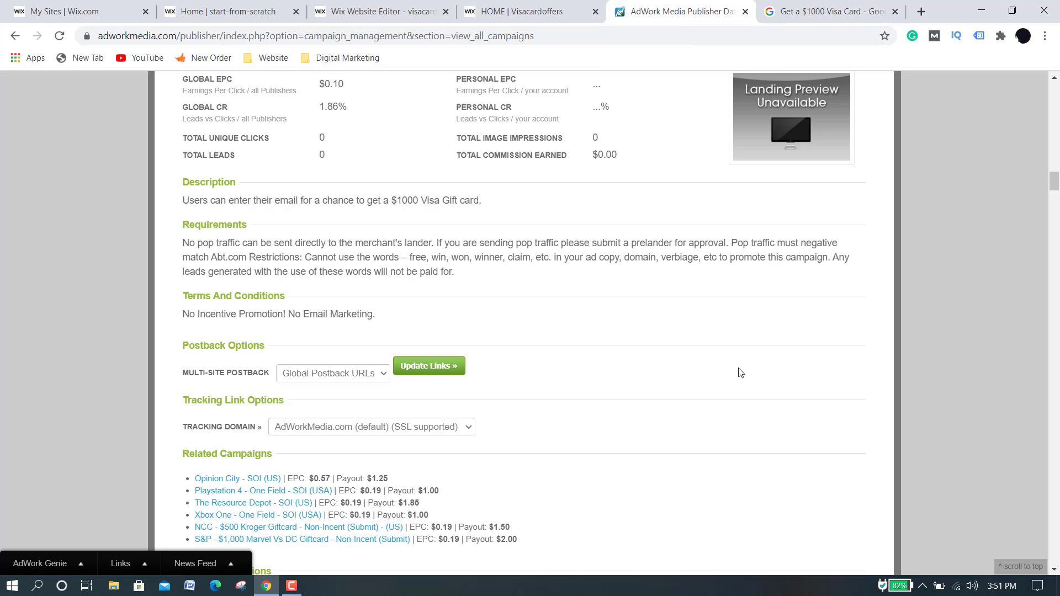
pyautogui.scroll(-6, 738, 375)
pyautogui.scroll(11, 737, 376)
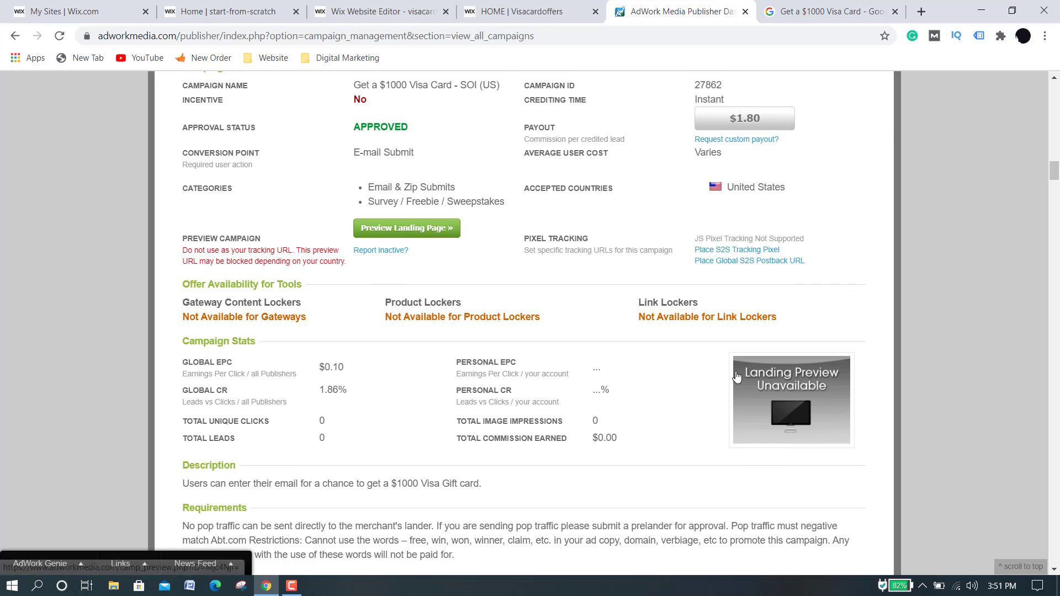
pyautogui.scroll(2, 735, 371)
pyautogui.doubleClick(738, 314)
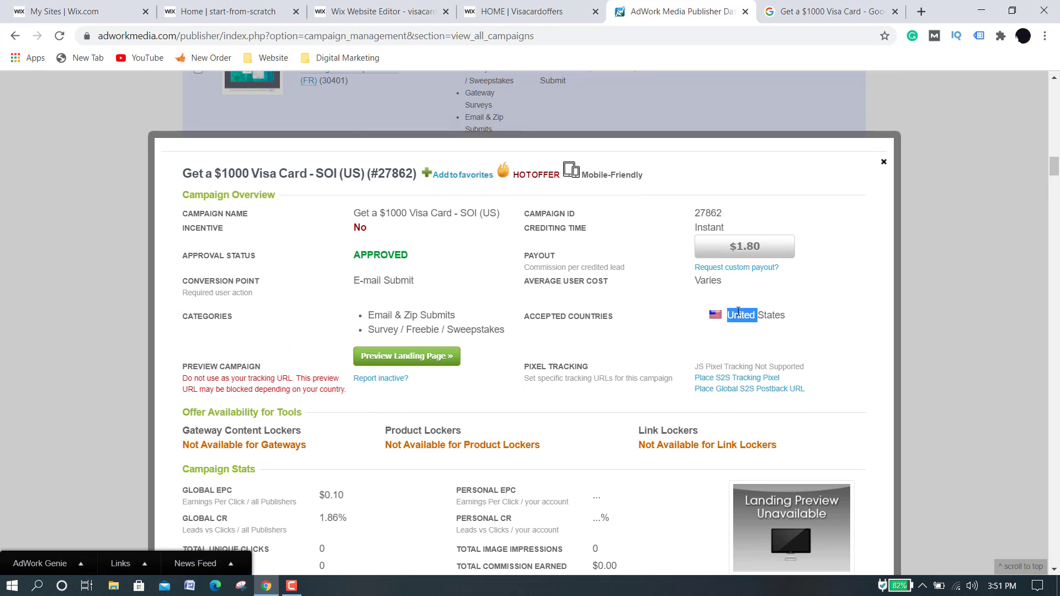
pyautogui.click(738, 313)
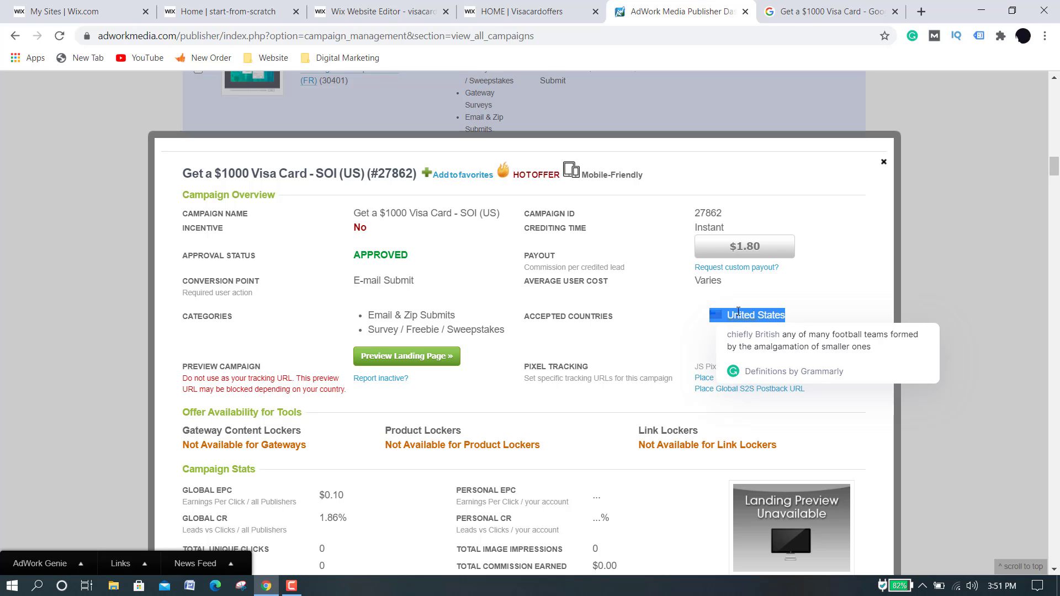
# Return to the published Visa gift card page and select its full web address.
pyautogui.click(499, 8)
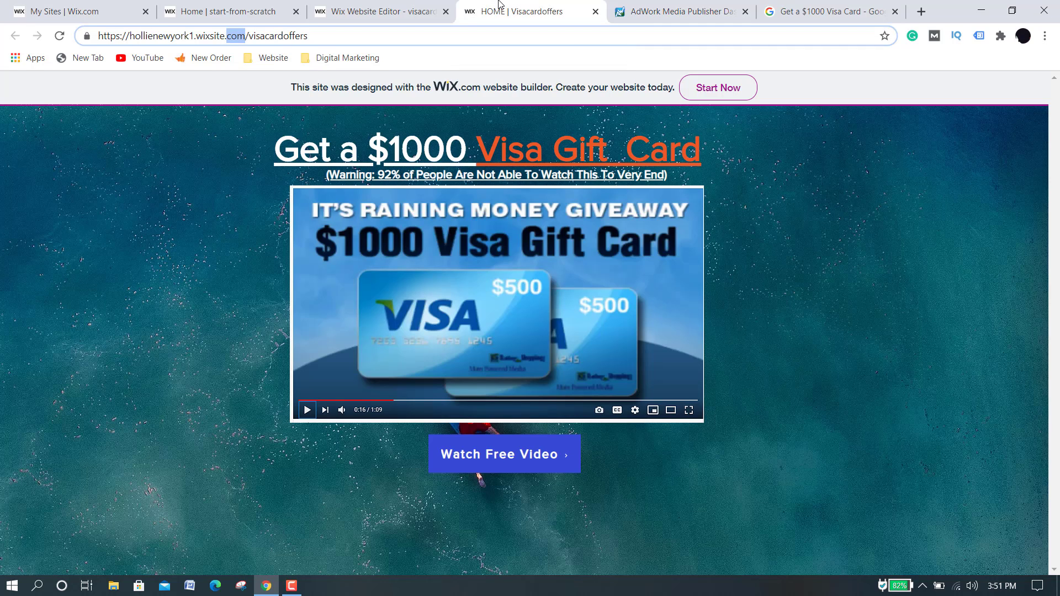
pyautogui.click(501, 35)
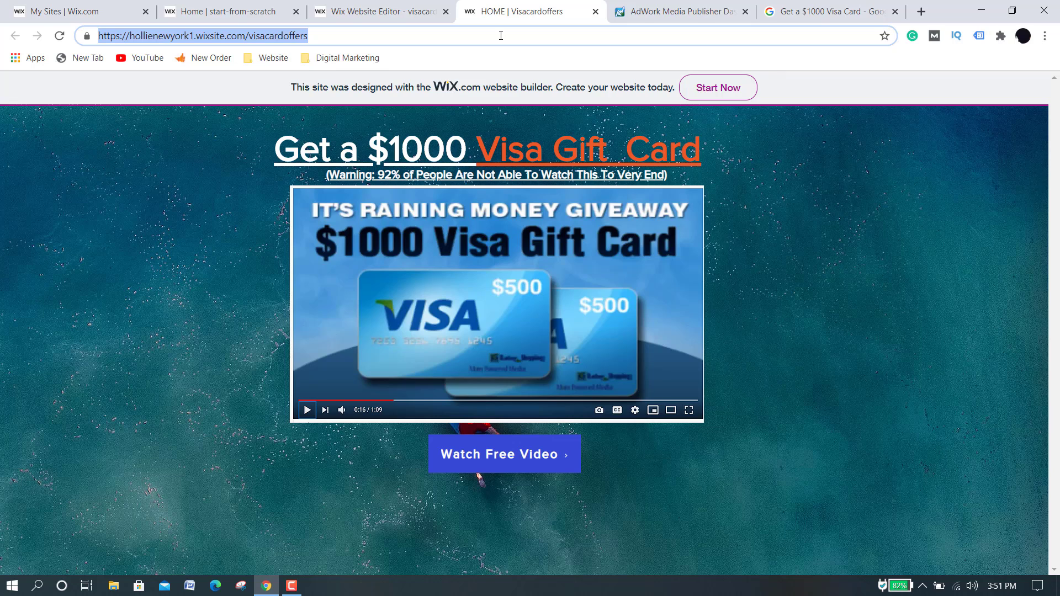